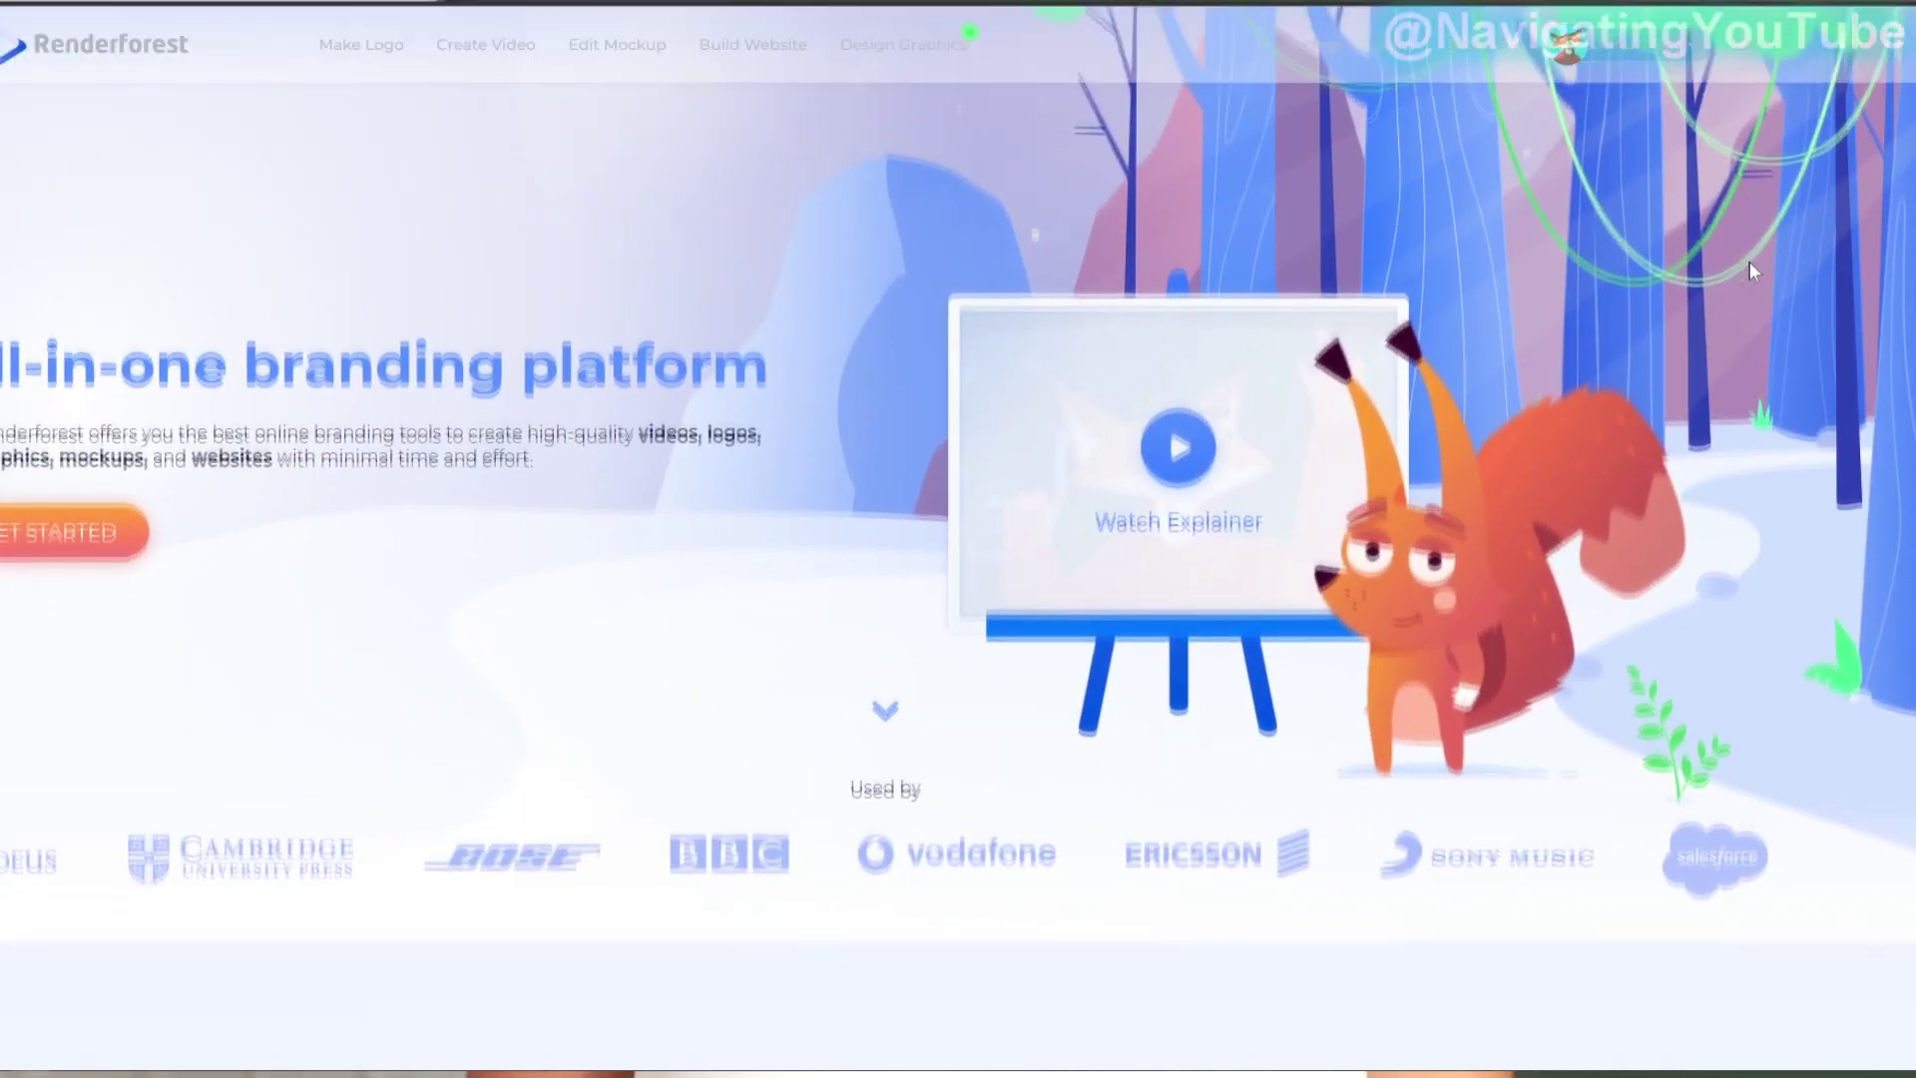
Step: Look through the video templates shown on the Renderforest home page
{"action": "scroll", "coordinate": [1786, 300], "scroll_direction": "down", "scroll_amount": 4}
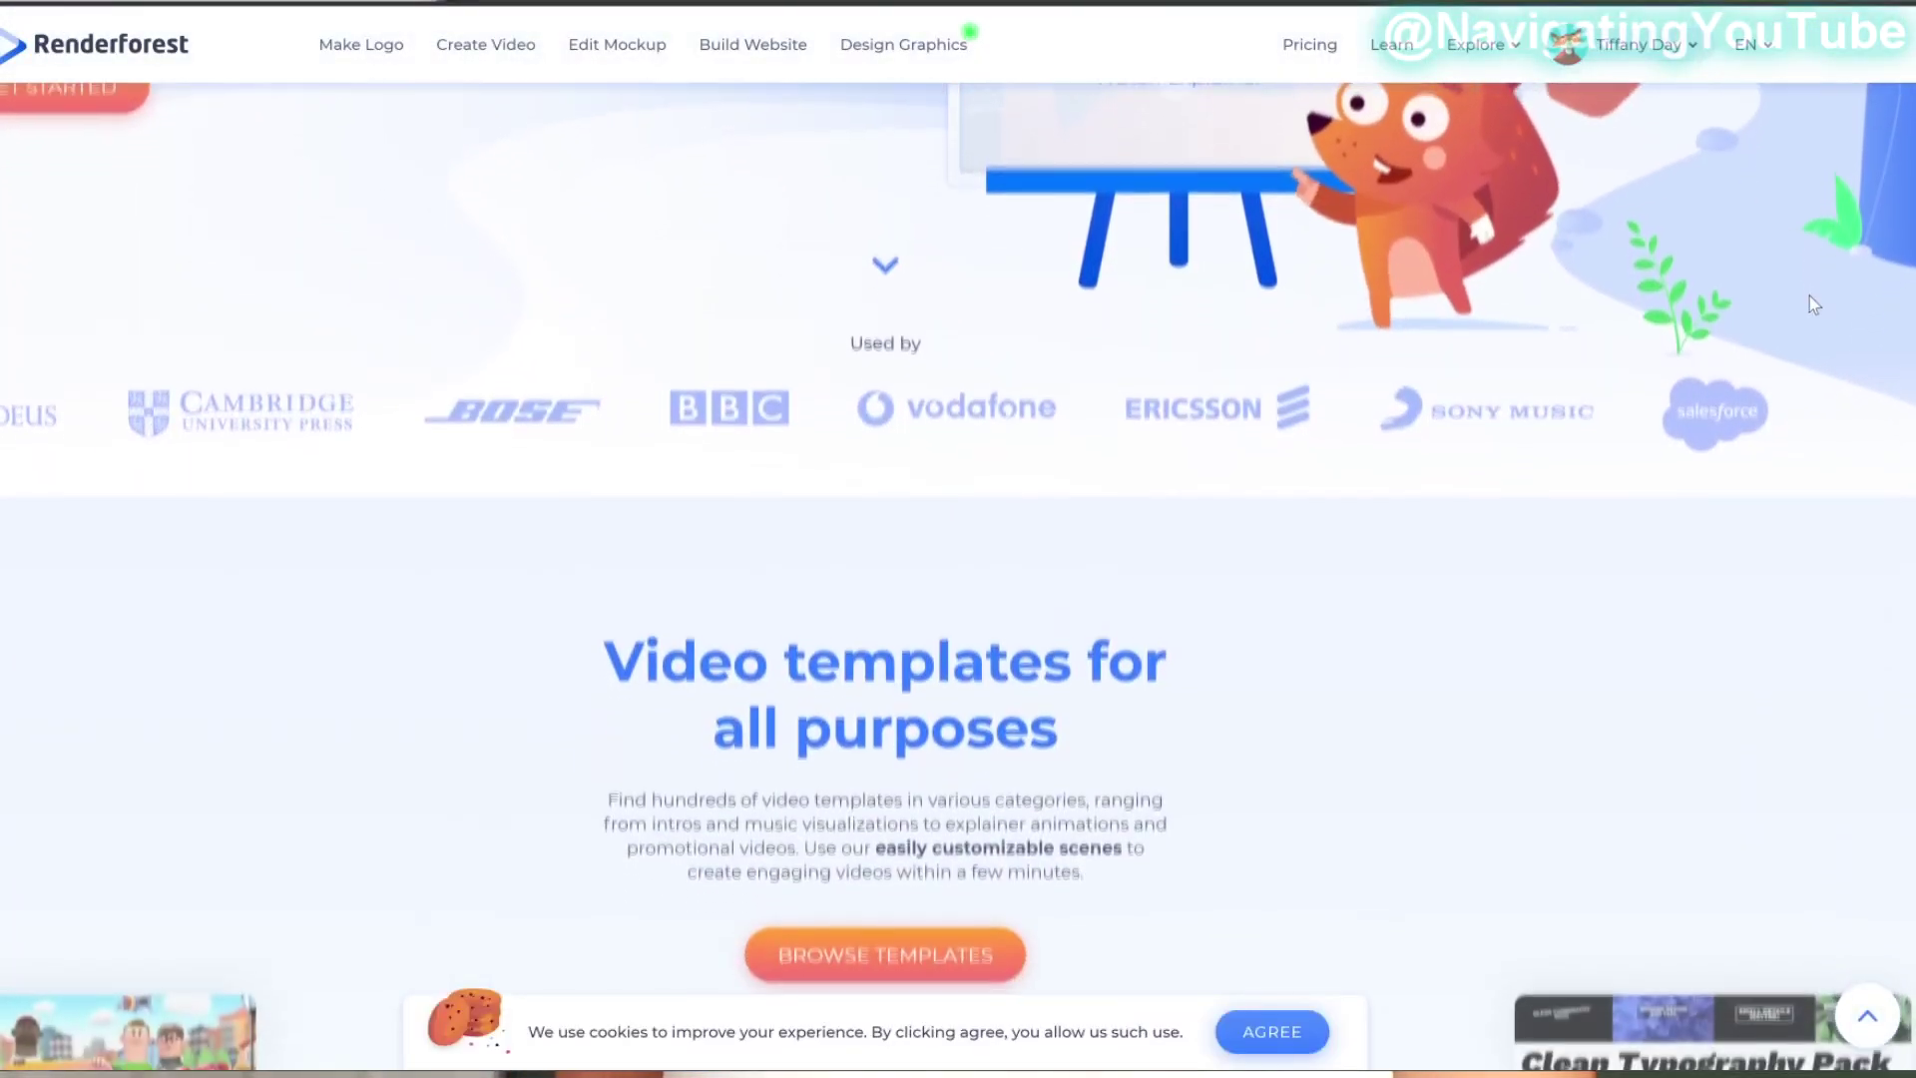
{"action": "scroll", "coordinate": [1820, 327], "scroll_direction": "down", "scroll_amount": 1}
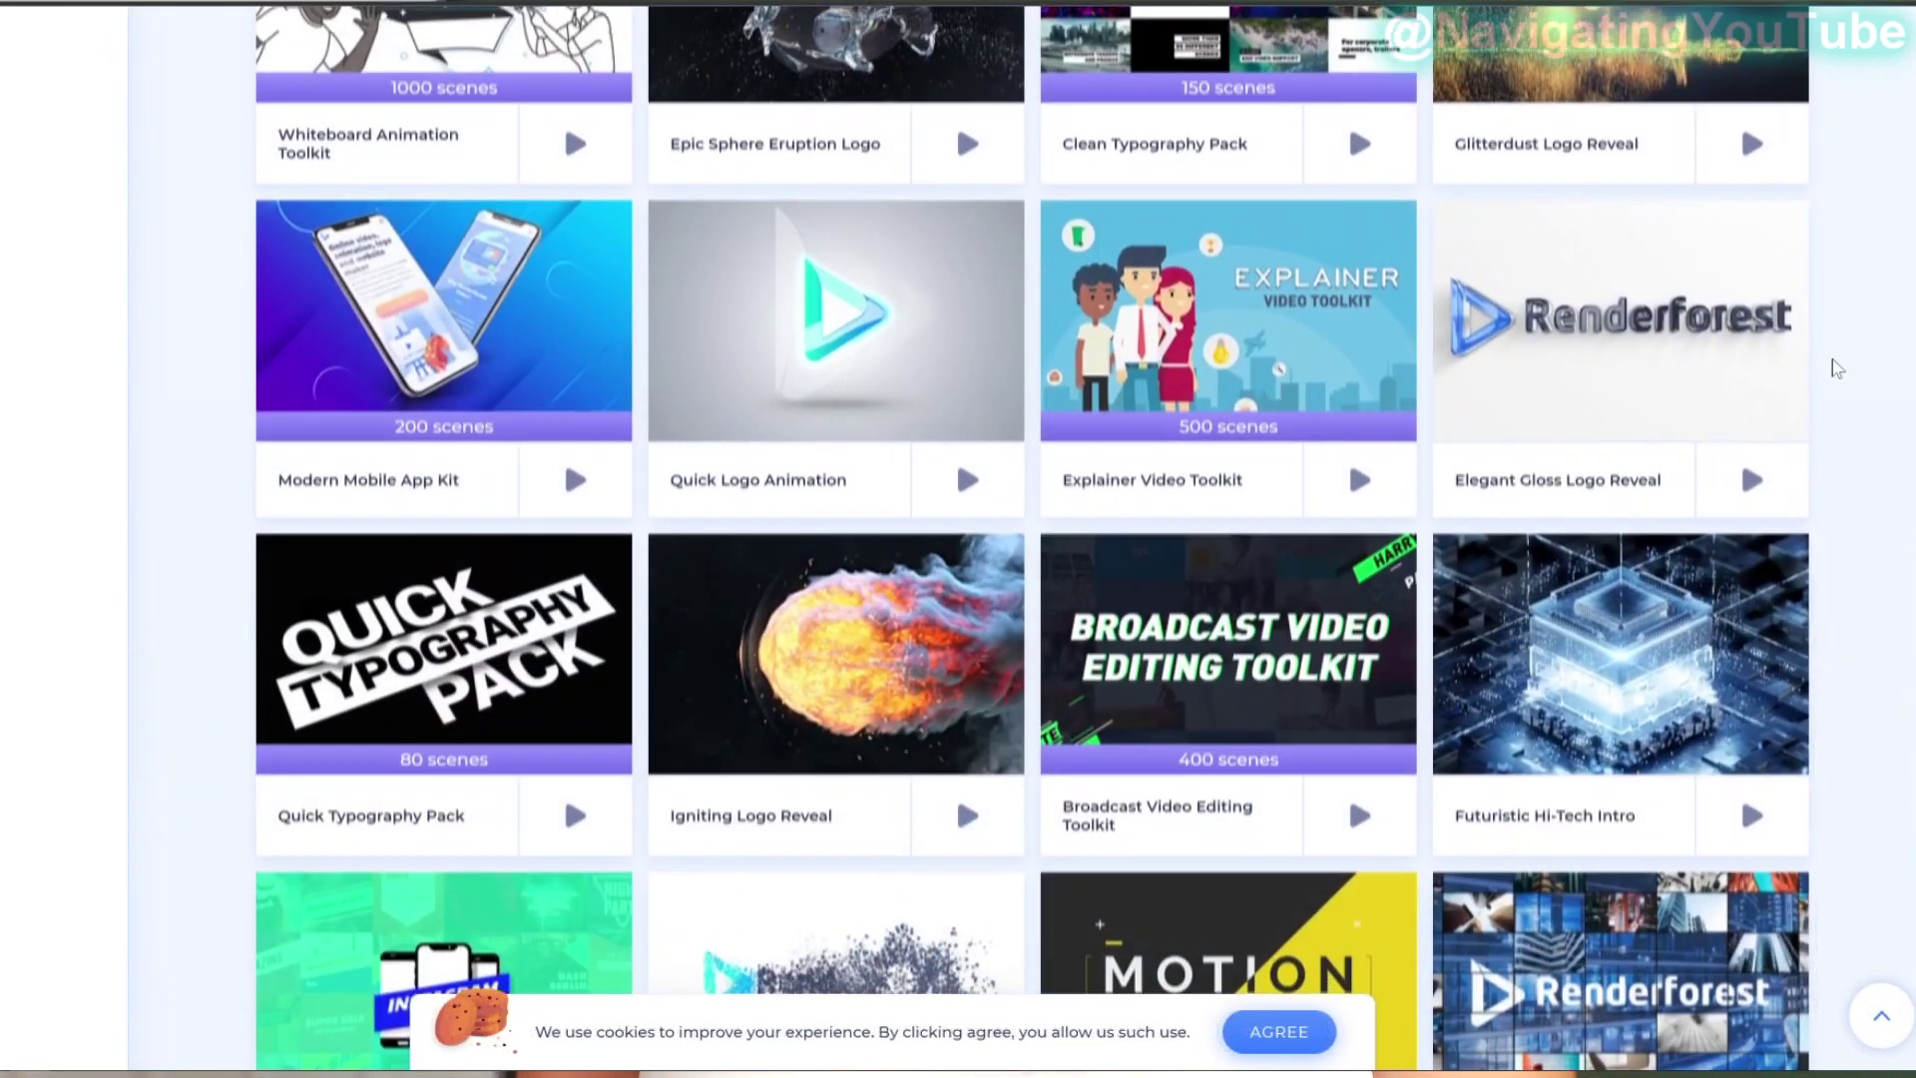
{"action": "scroll", "coordinate": [1832, 359], "scroll_direction": "down", "scroll_amount": 1}
{"action": "scroll", "coordinate": [1837, 368], "scroll_direction": "down", "scroll_amount": 5}
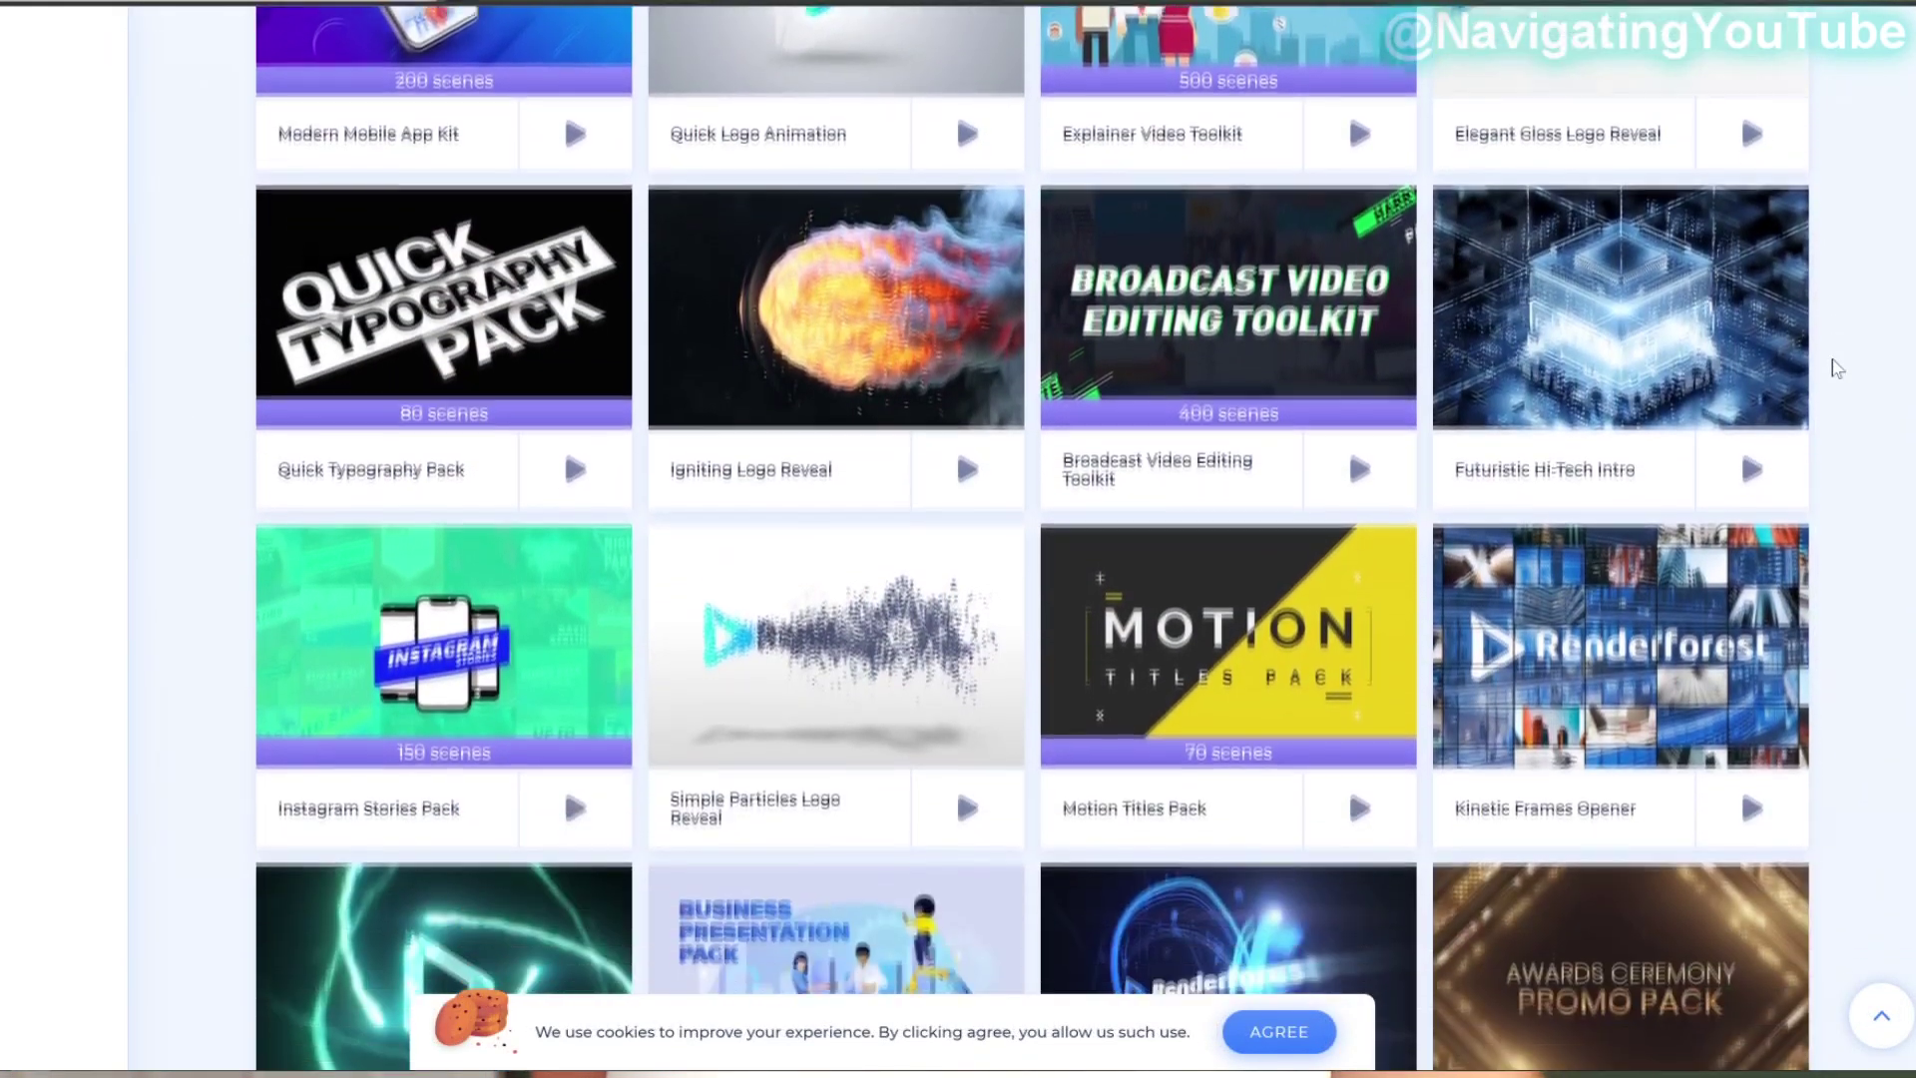
{"action": "scroll", "coordinate": [1836, 367], "scroll_direction": "down", "scroll_amount": 1}
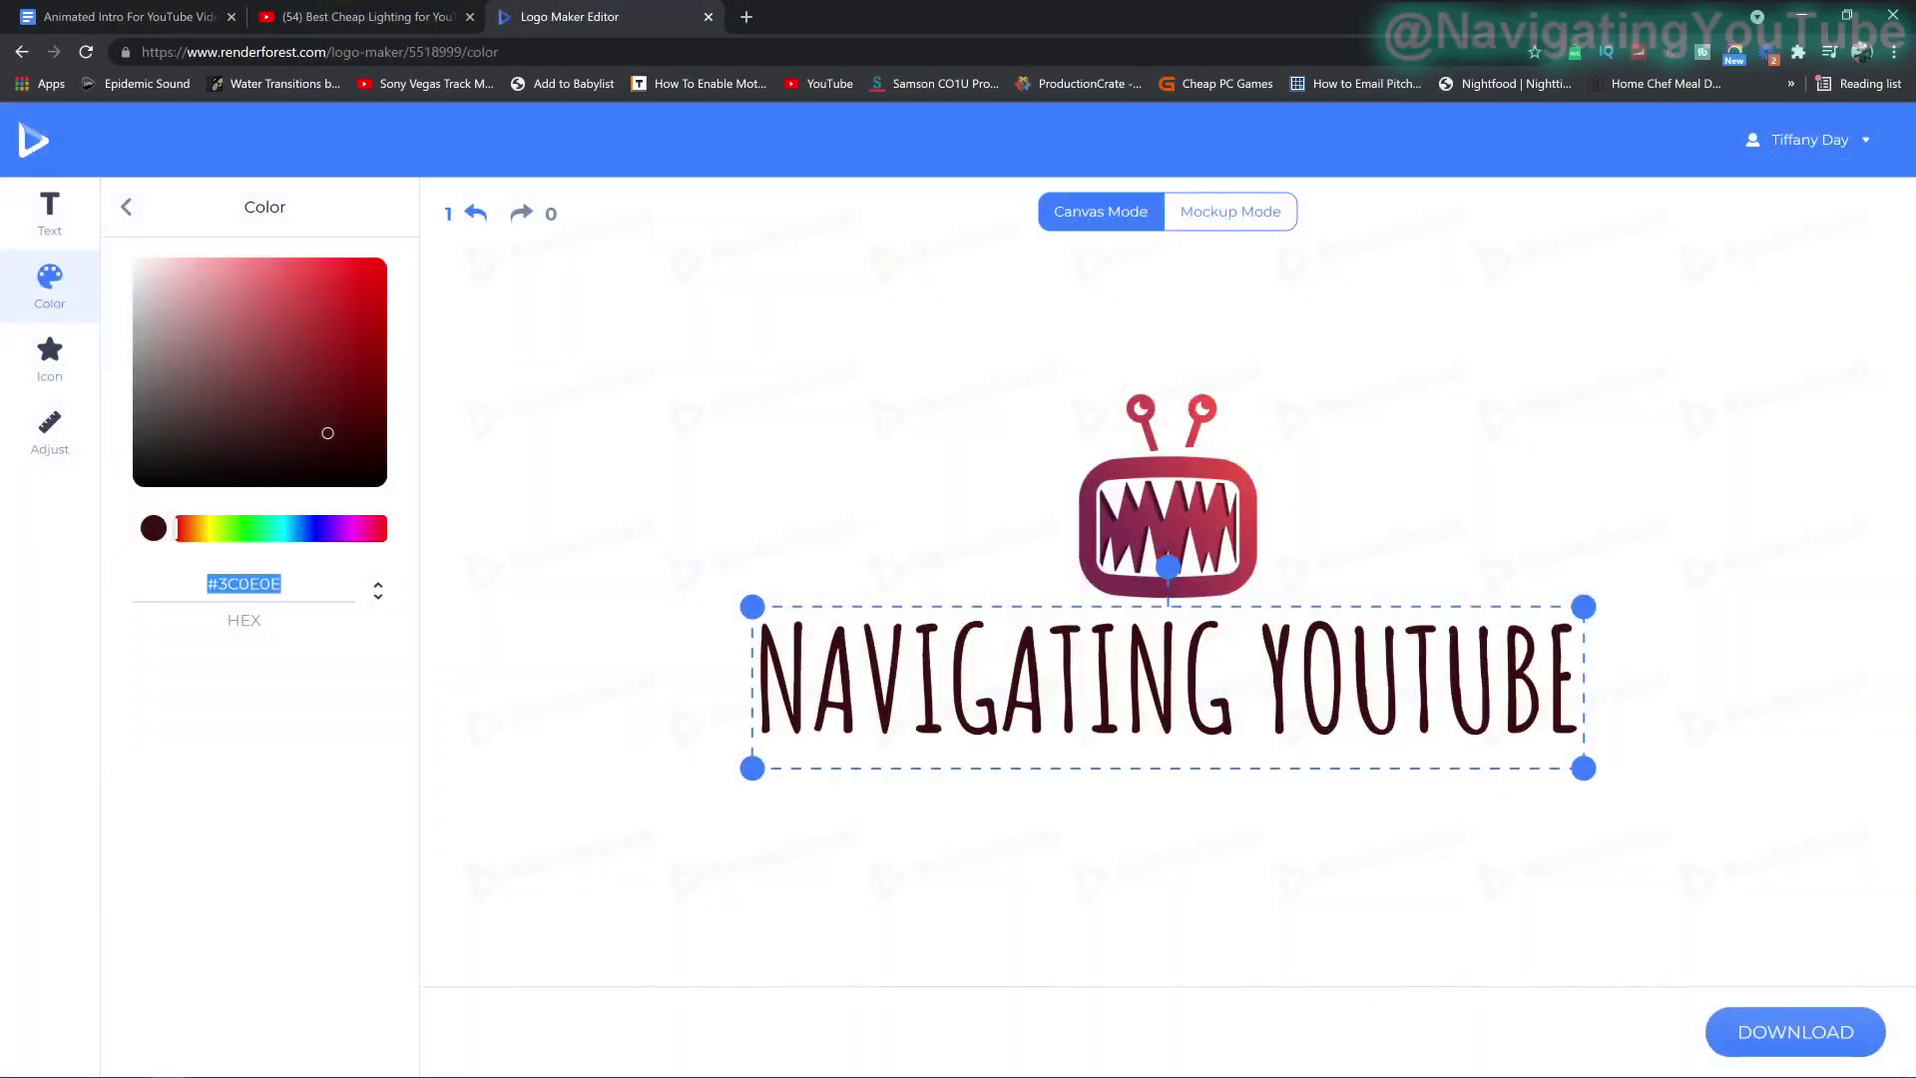
Step: Apply the copied HEX colour to the NAVIGATING YOUTUBE logo text and select the TV icon above it
{"action": "key", "text": "ctrl+v"}
{"action": "left_click", "coordinate": [1168, 518]}
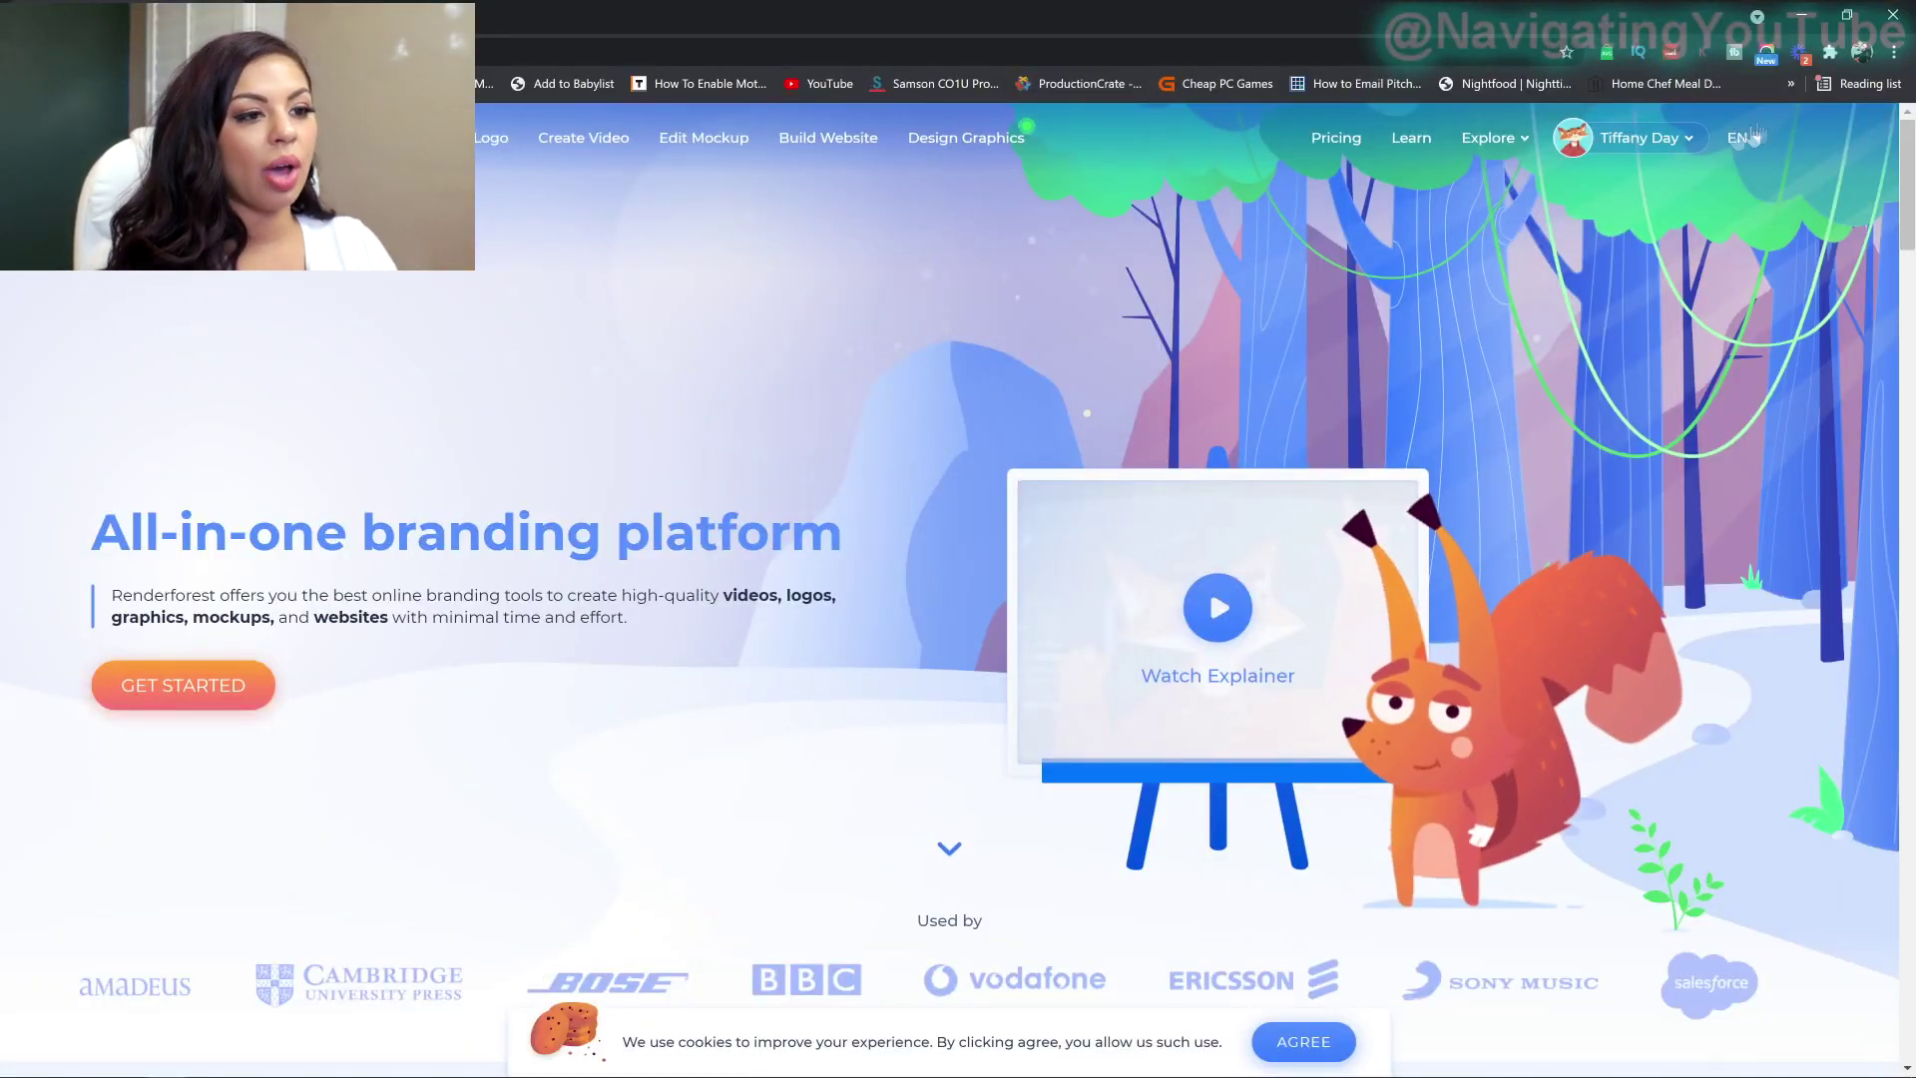
Step: Check the account's list of personal projects and view the subscription pricing
{"action": "left_click", "coordinate": [1629, 149]}
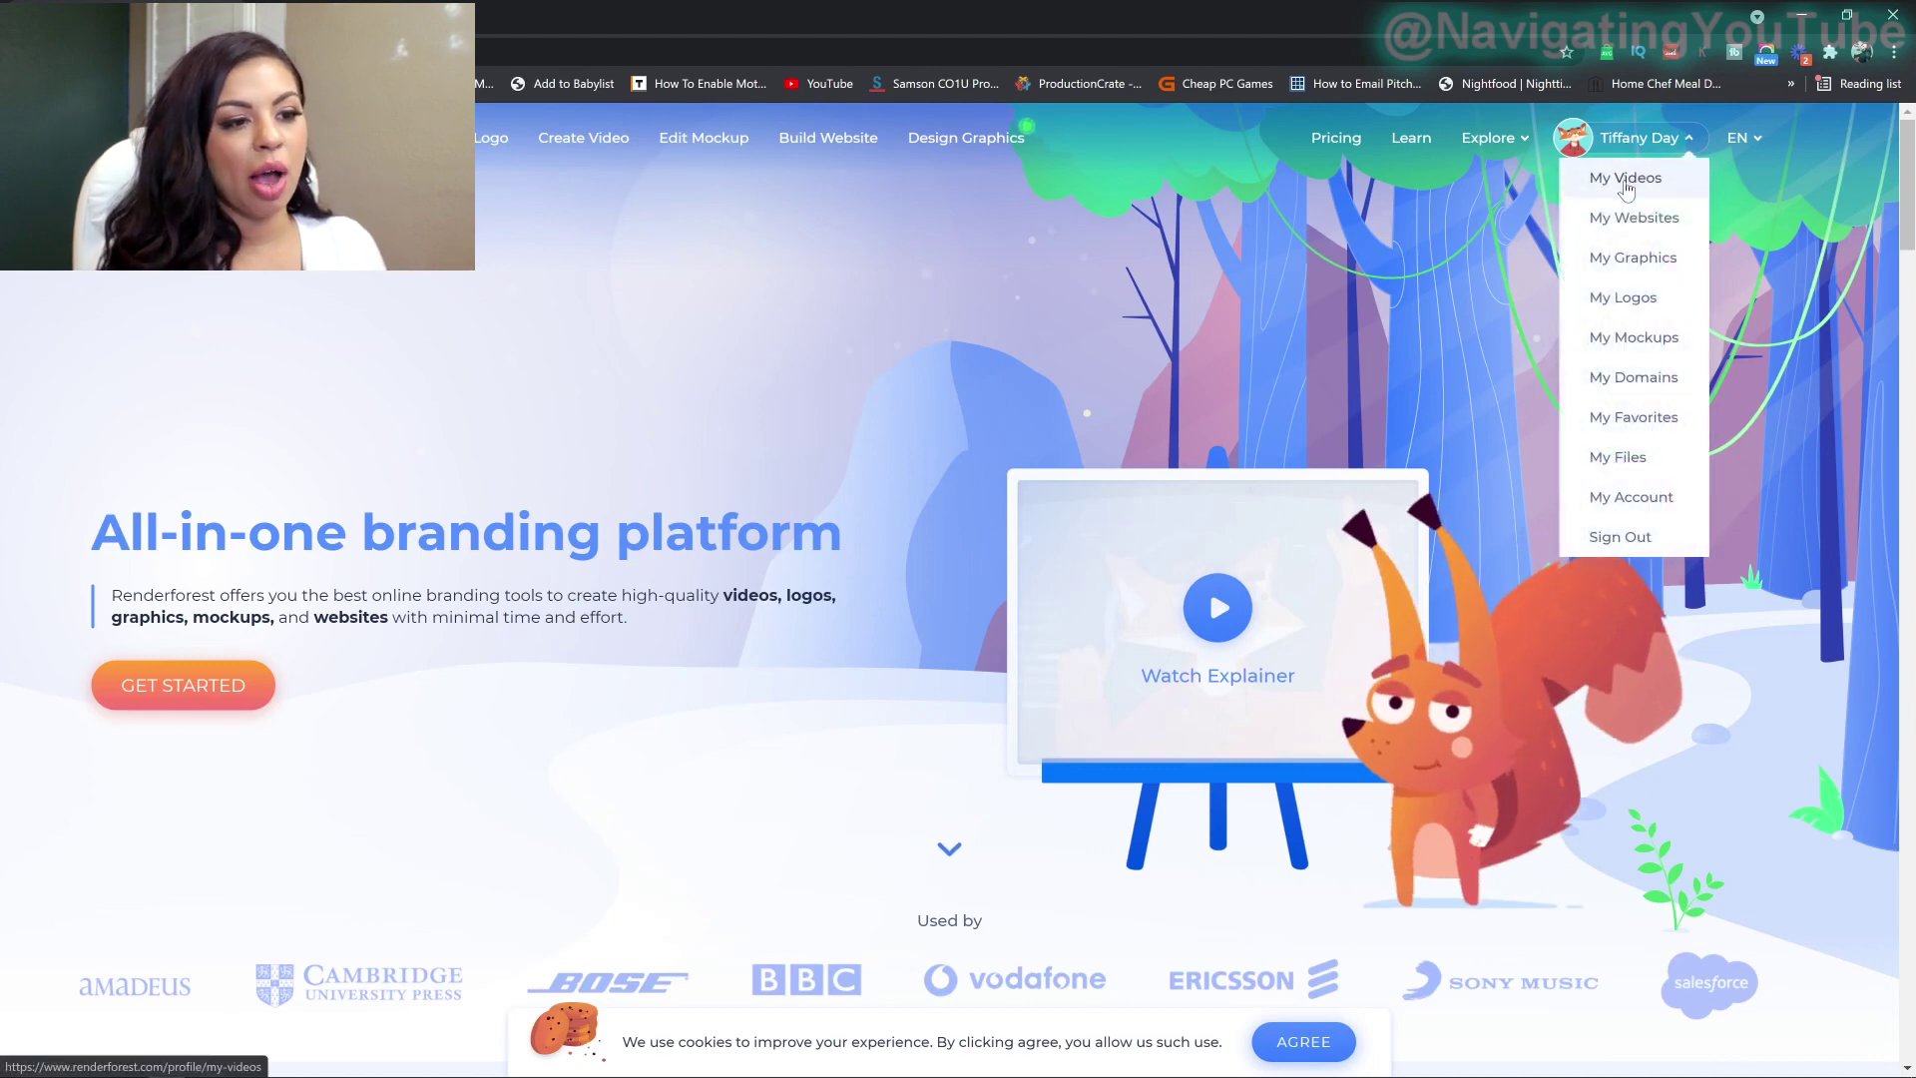
{"action": "left_click", "coordinate": [1342, 141]}
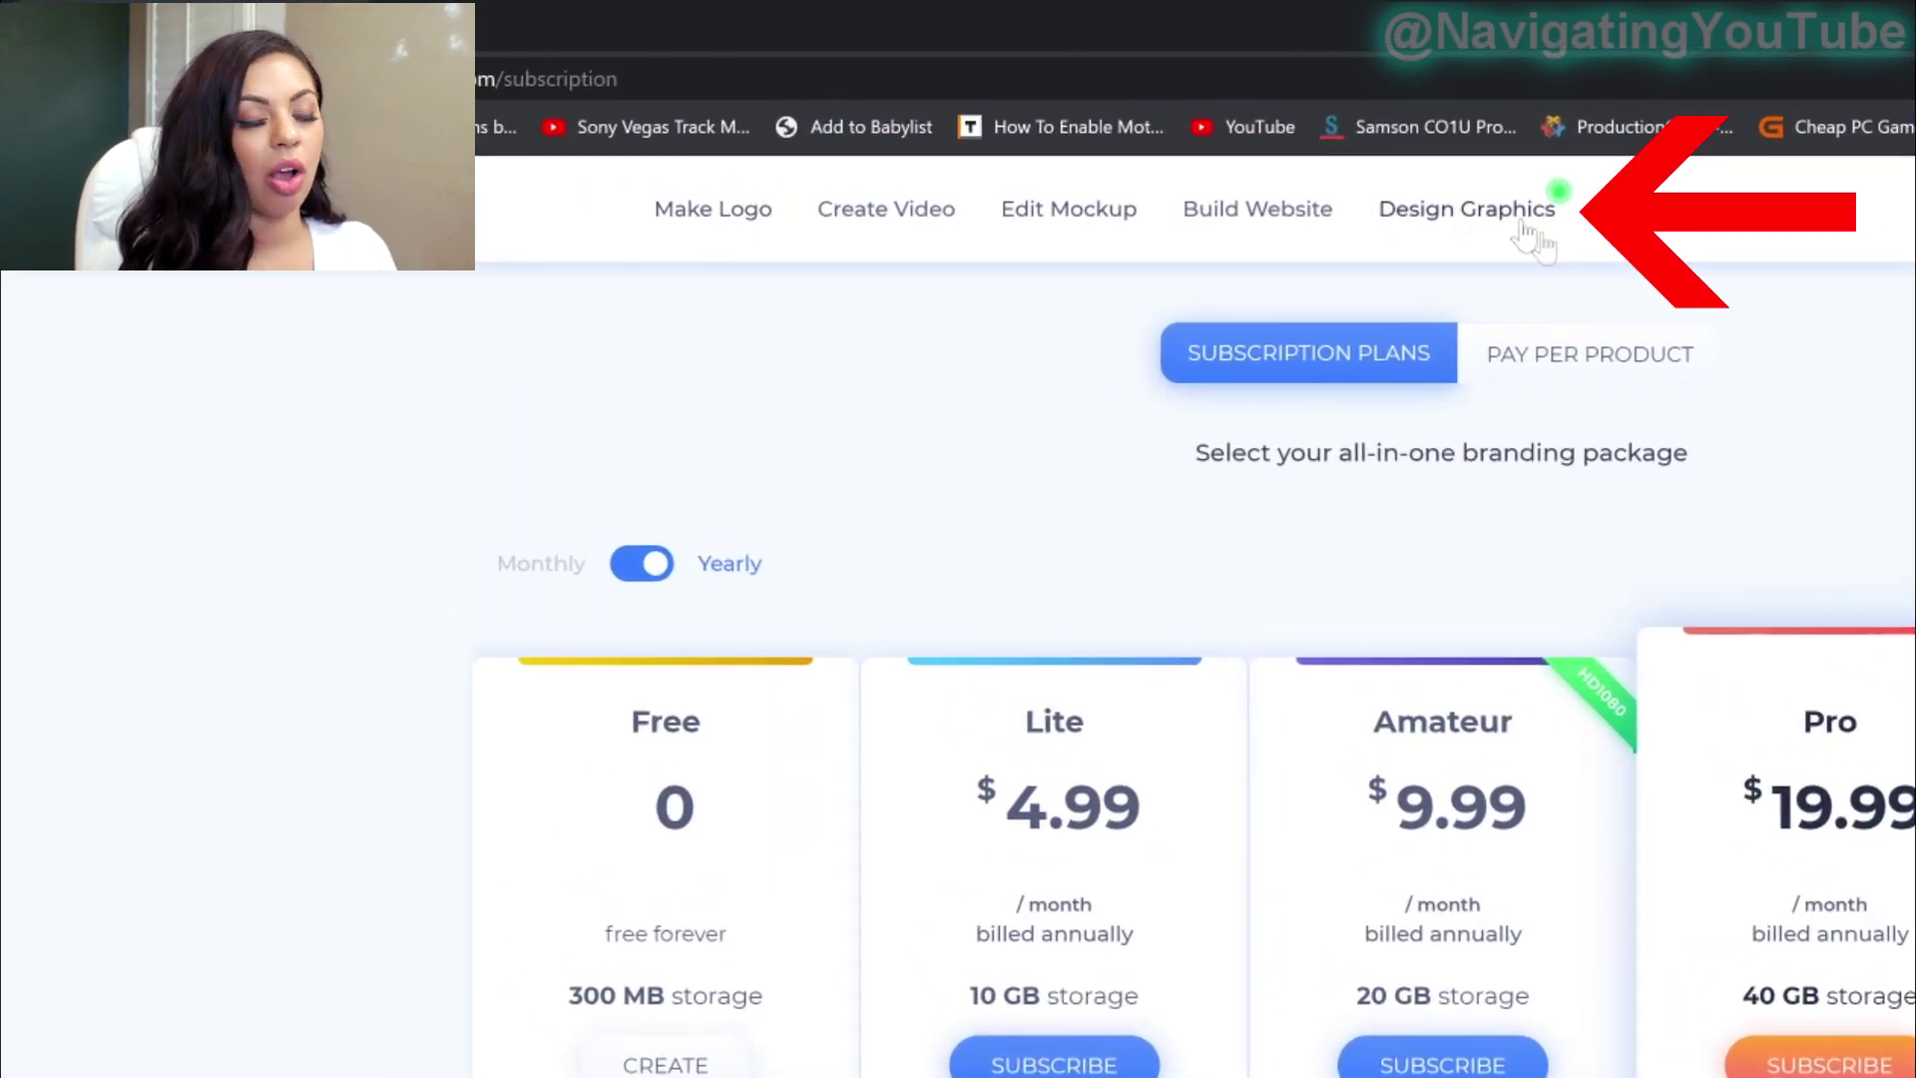
Step: Visit the logo maker, video template and mockup sections, and look through the available mockup packs
{"action": "left_click", "coordinate": [696, 238]}
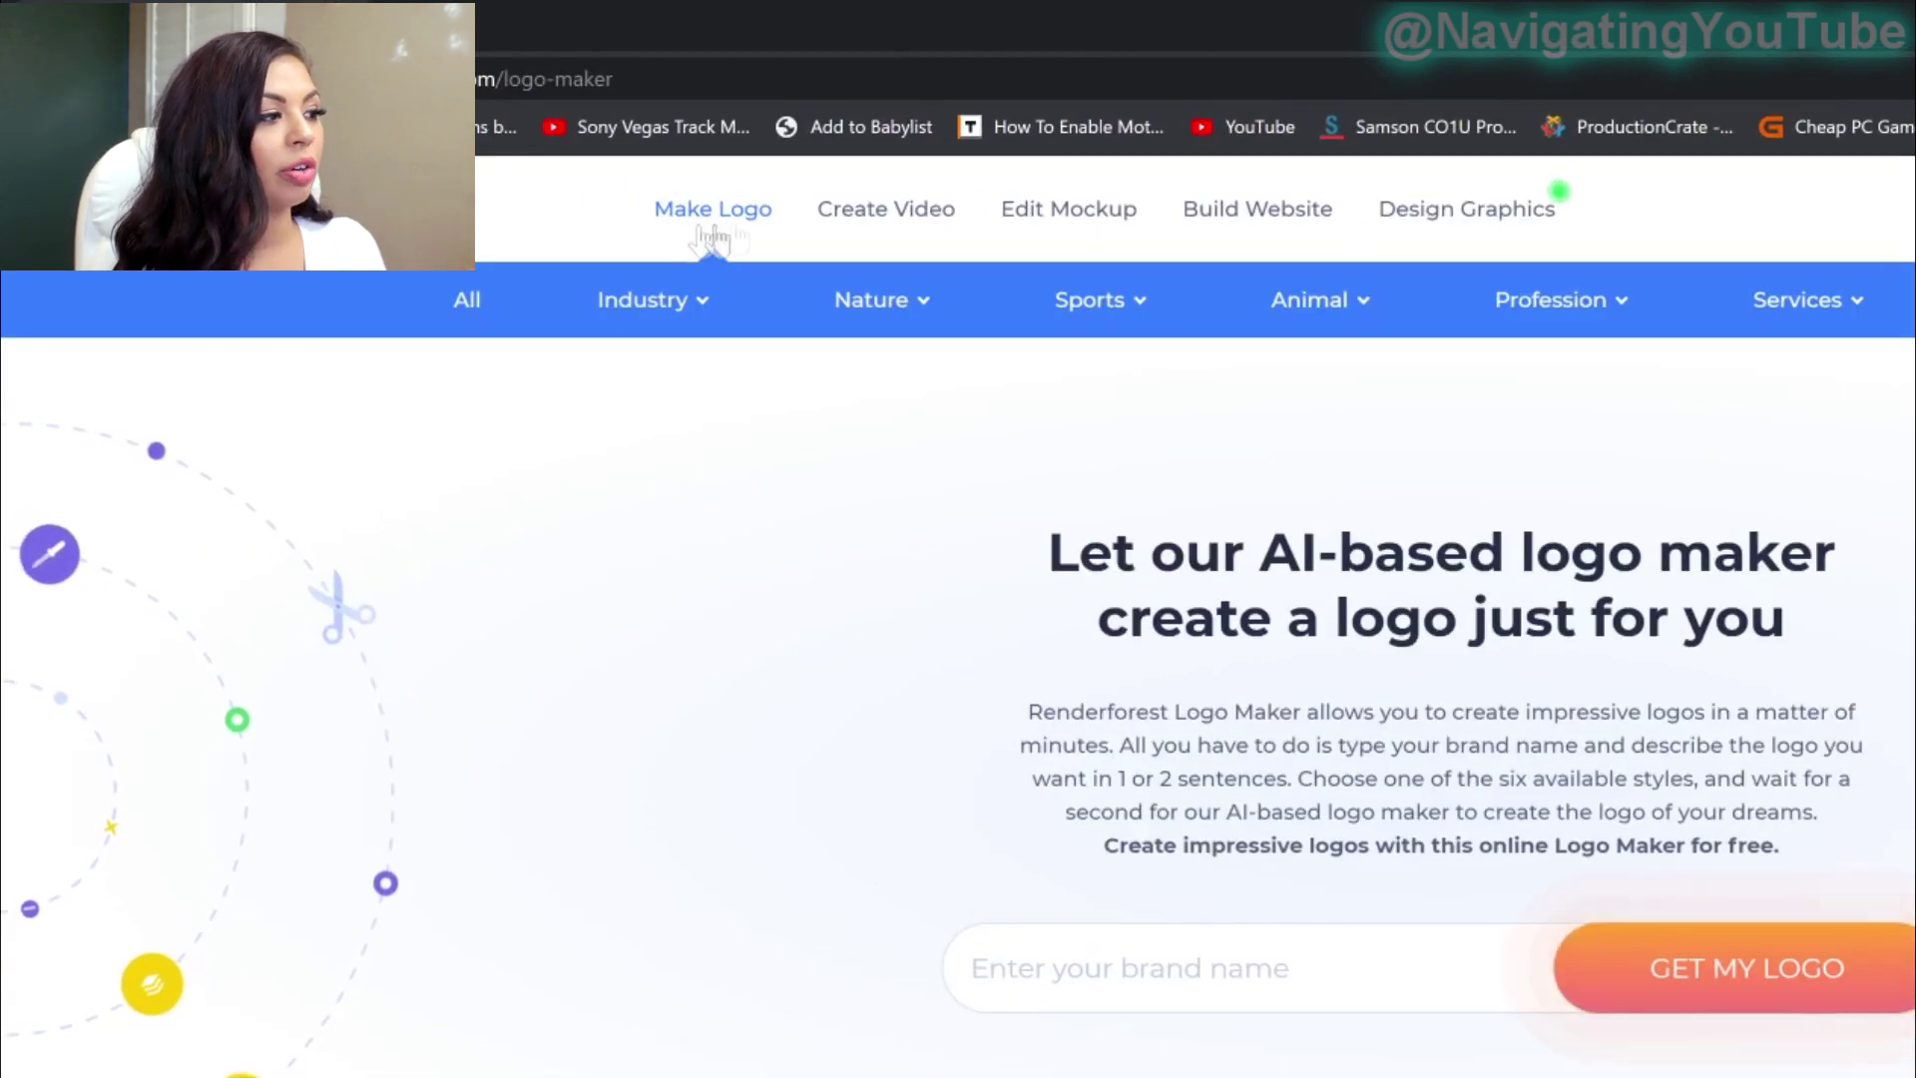
{"action": "left_click", "coordinate": [915, 217]}
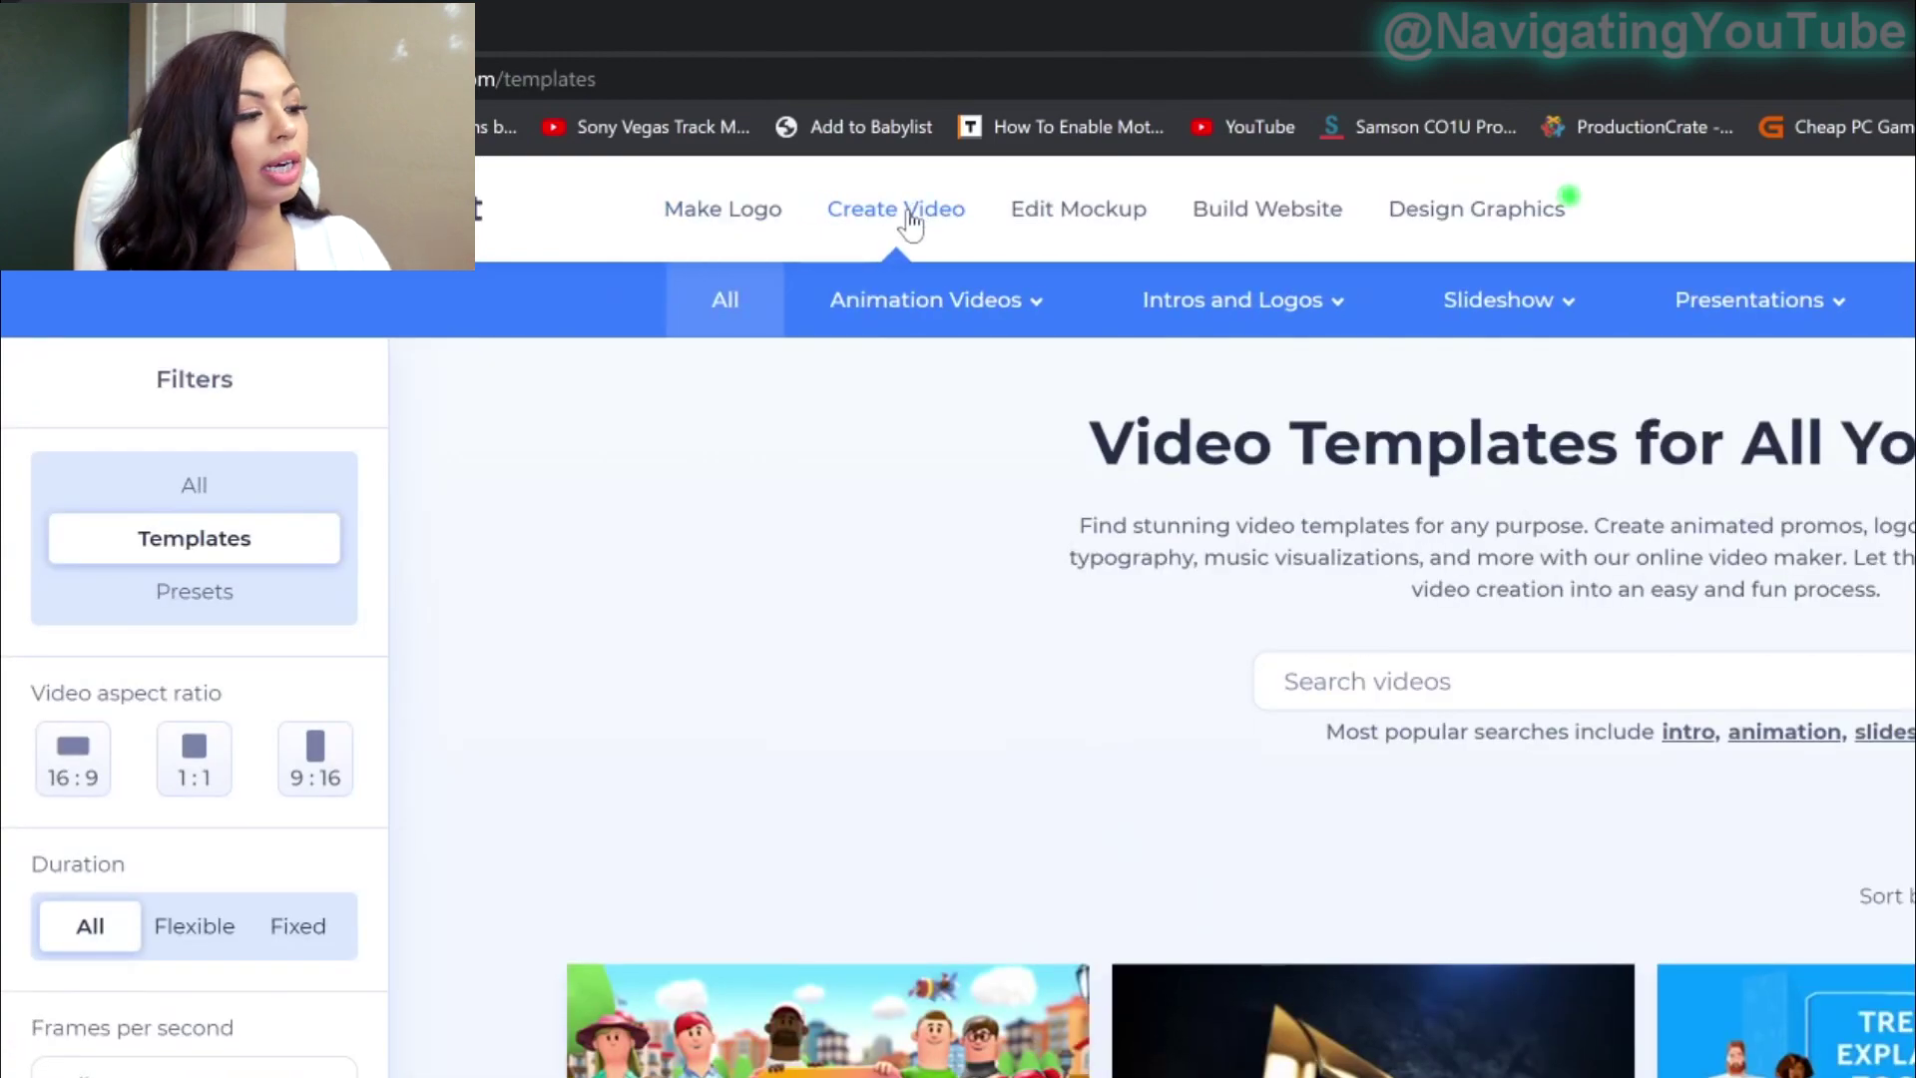
{"action": "left_click", "coordinate": [1118, 235]}
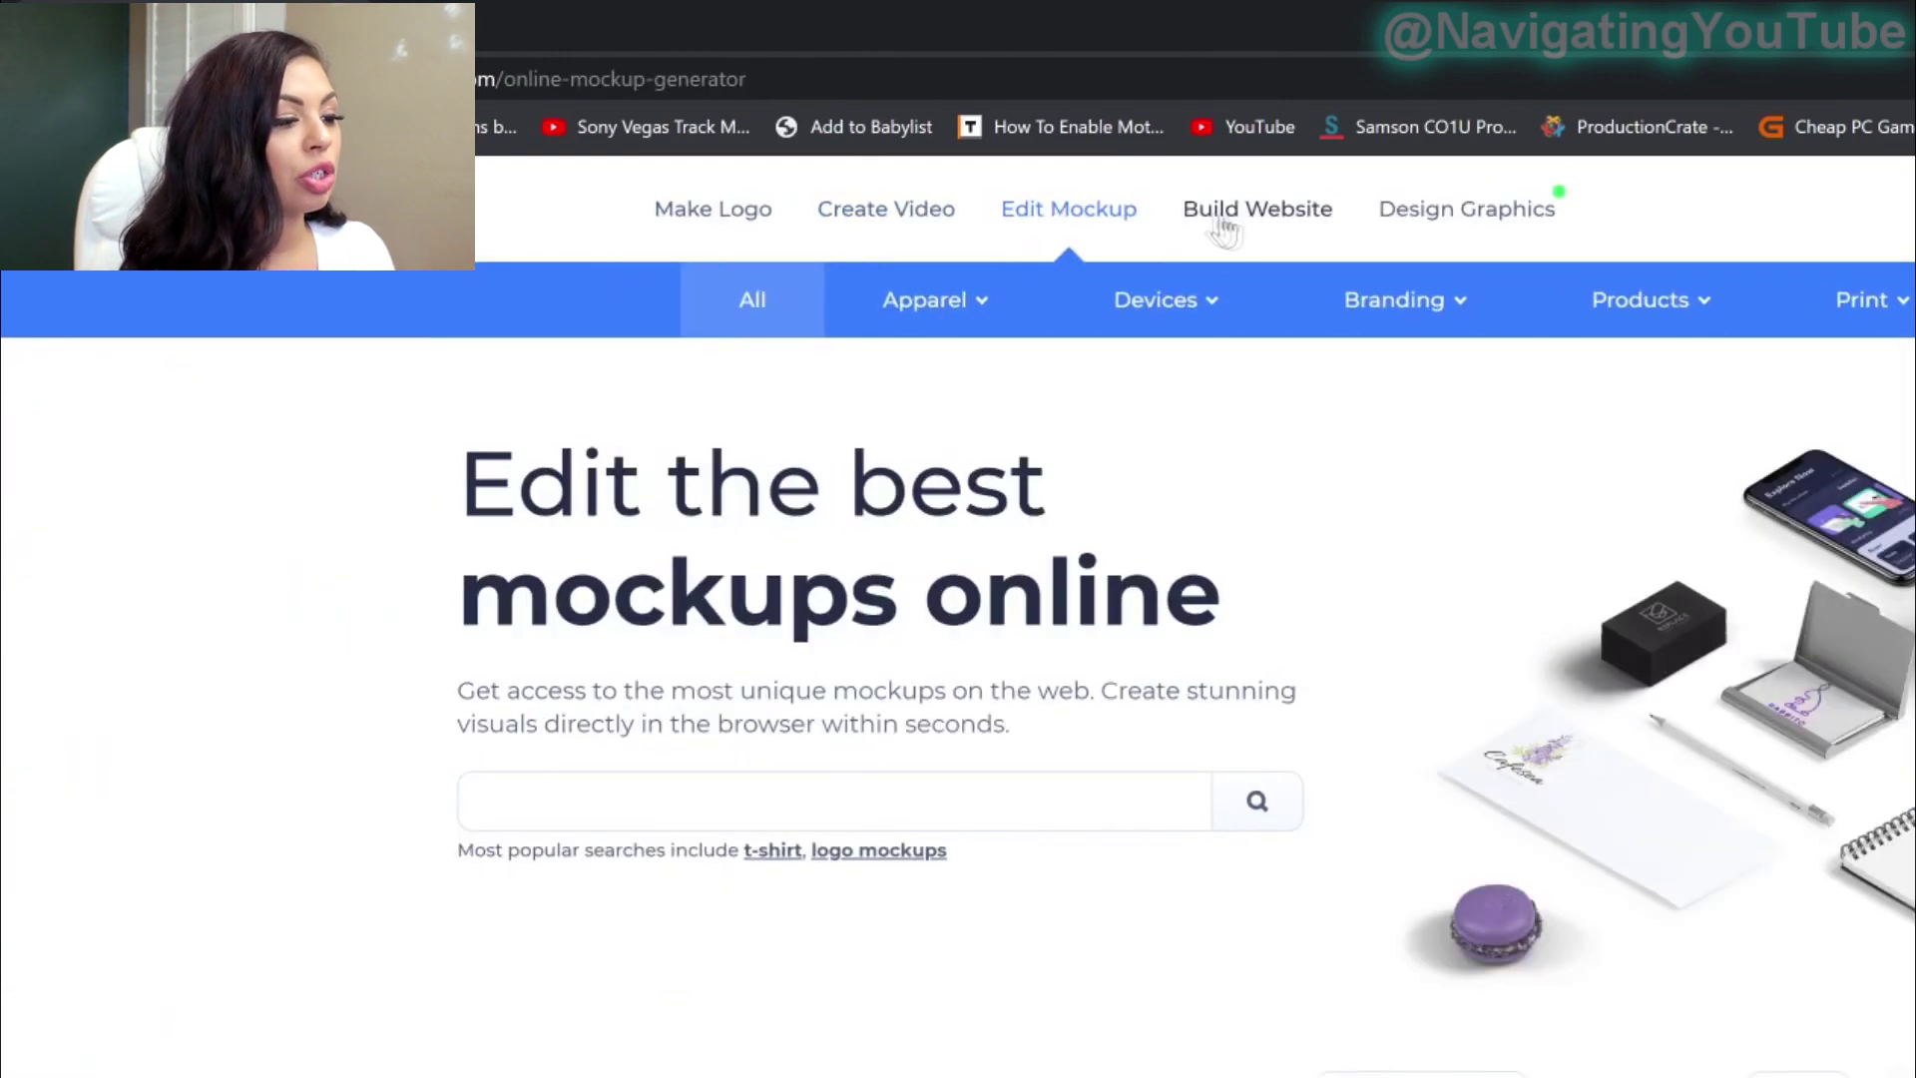
{"action": "scroll", "coordinate": [888, 682], "scroll_direction": "down", "scroll_amount": 10}
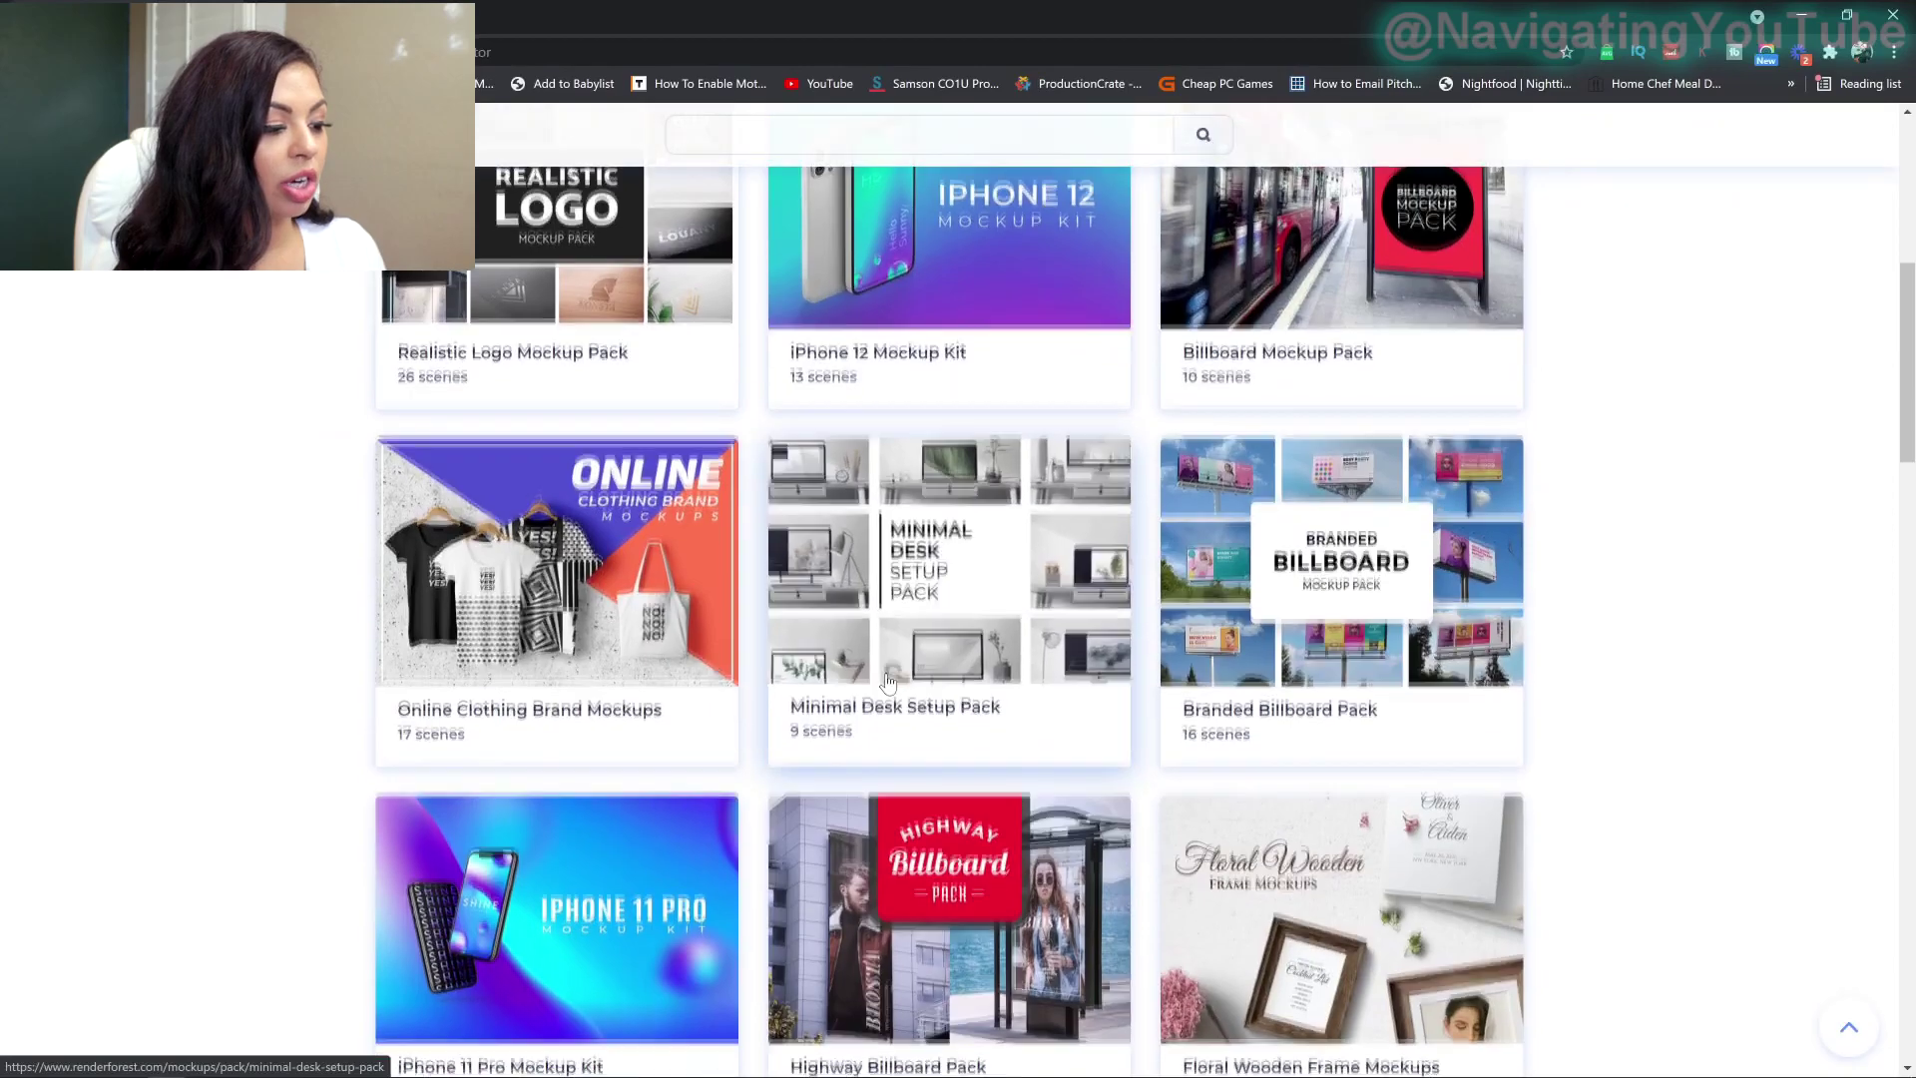
{"action": "scroll", "coordinate": [888, 682], "scroll_direction": "down", "scroll_amount": 9}
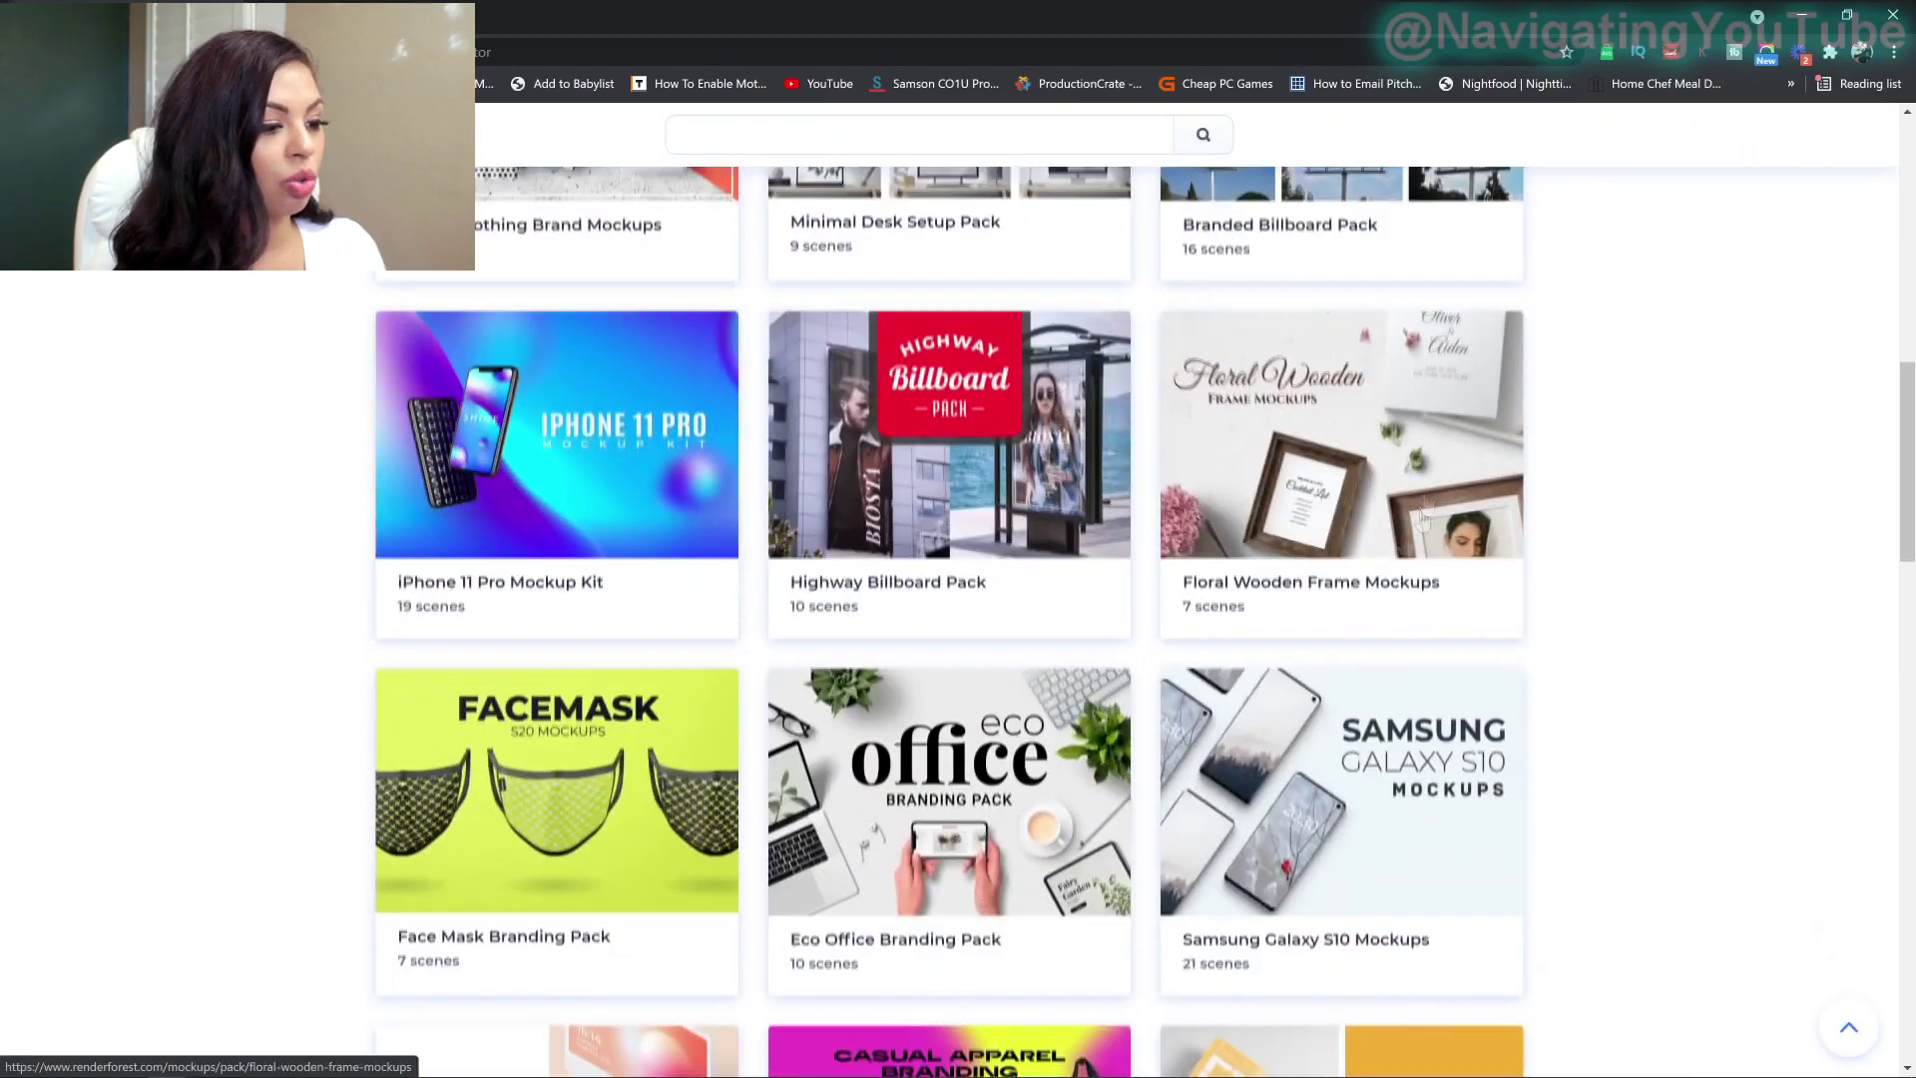
{"action": "scroll", "coordinate": [918, 817], "scroll_direction": "up", "scroll_amount": 18}
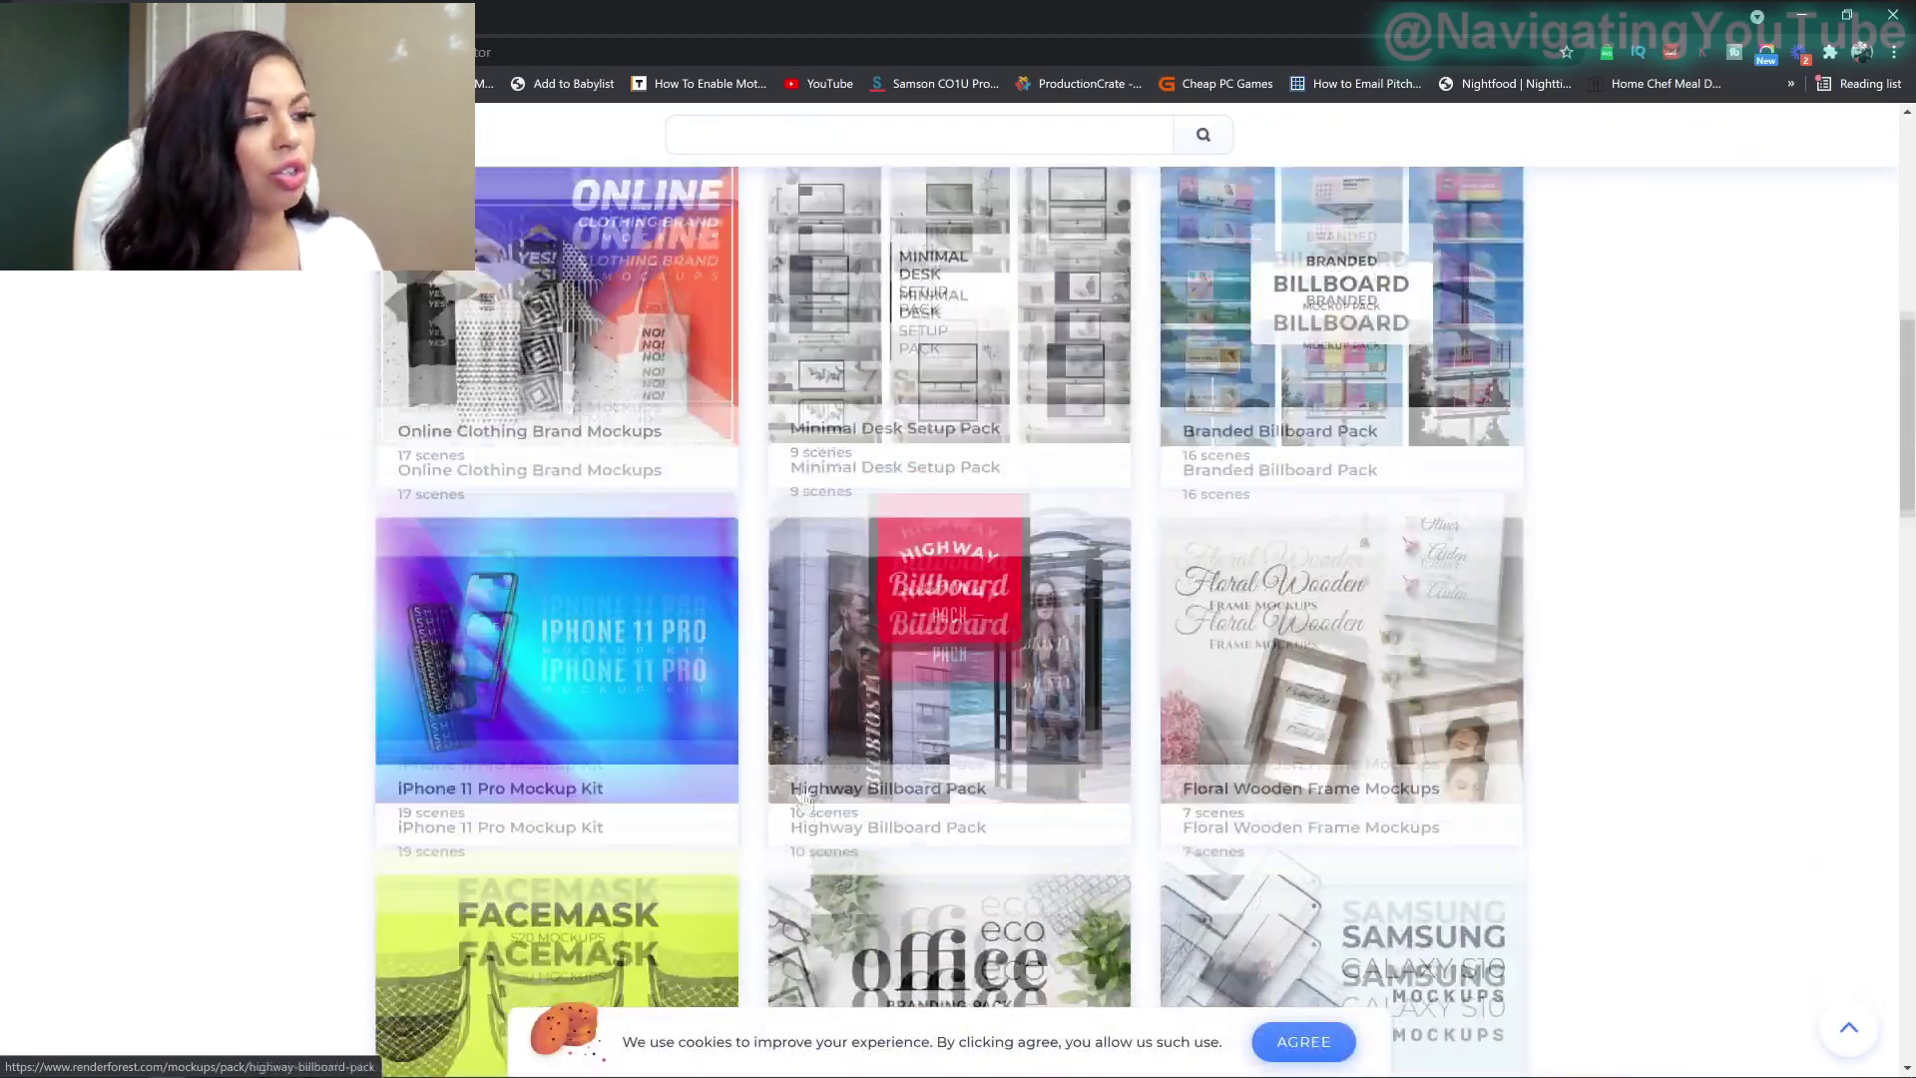
Step: View the website builder and the graphic design maker, browsing the social media designs for YouTube thumbnails
{"action": "left_click", "coordinate": [810, 145]}
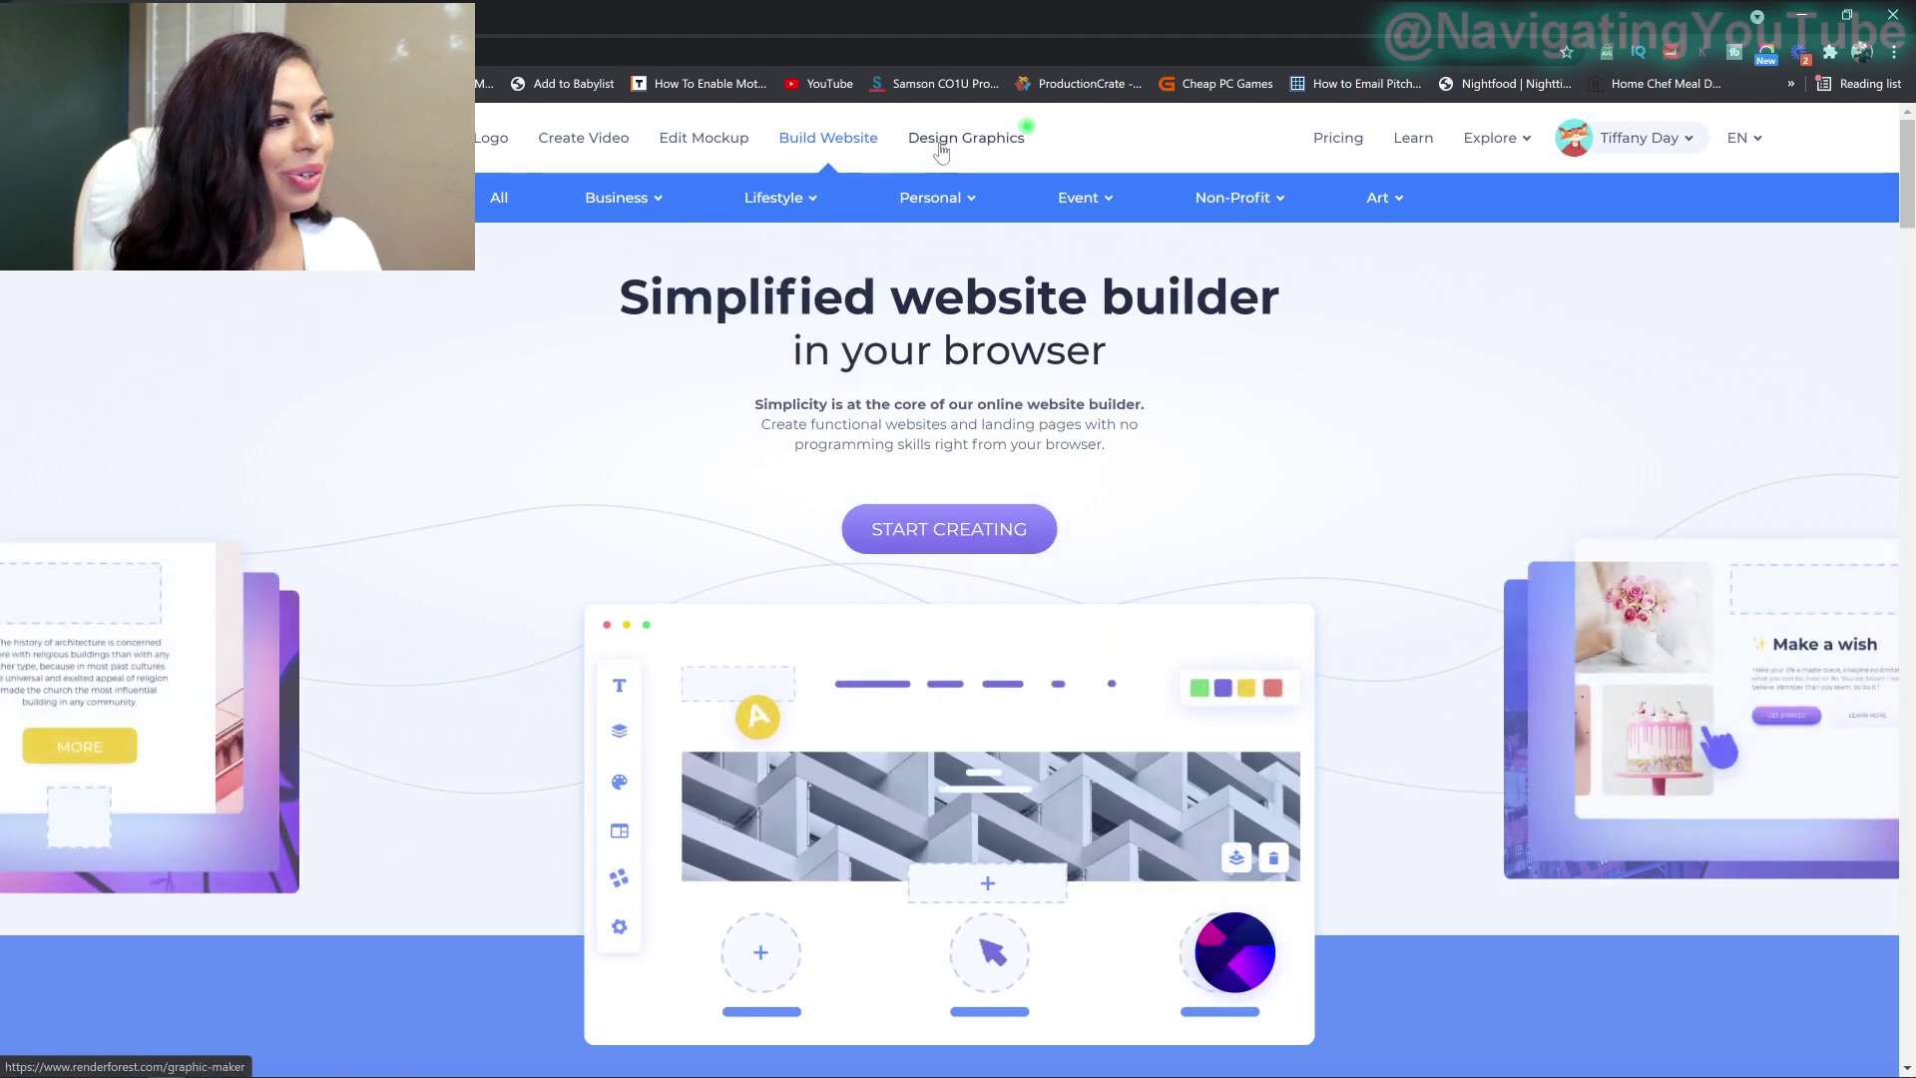
{"action": "left_click", "coordinate": [941, 148]}
{"action": "mouse_move", "coordinate": [812, 199]}
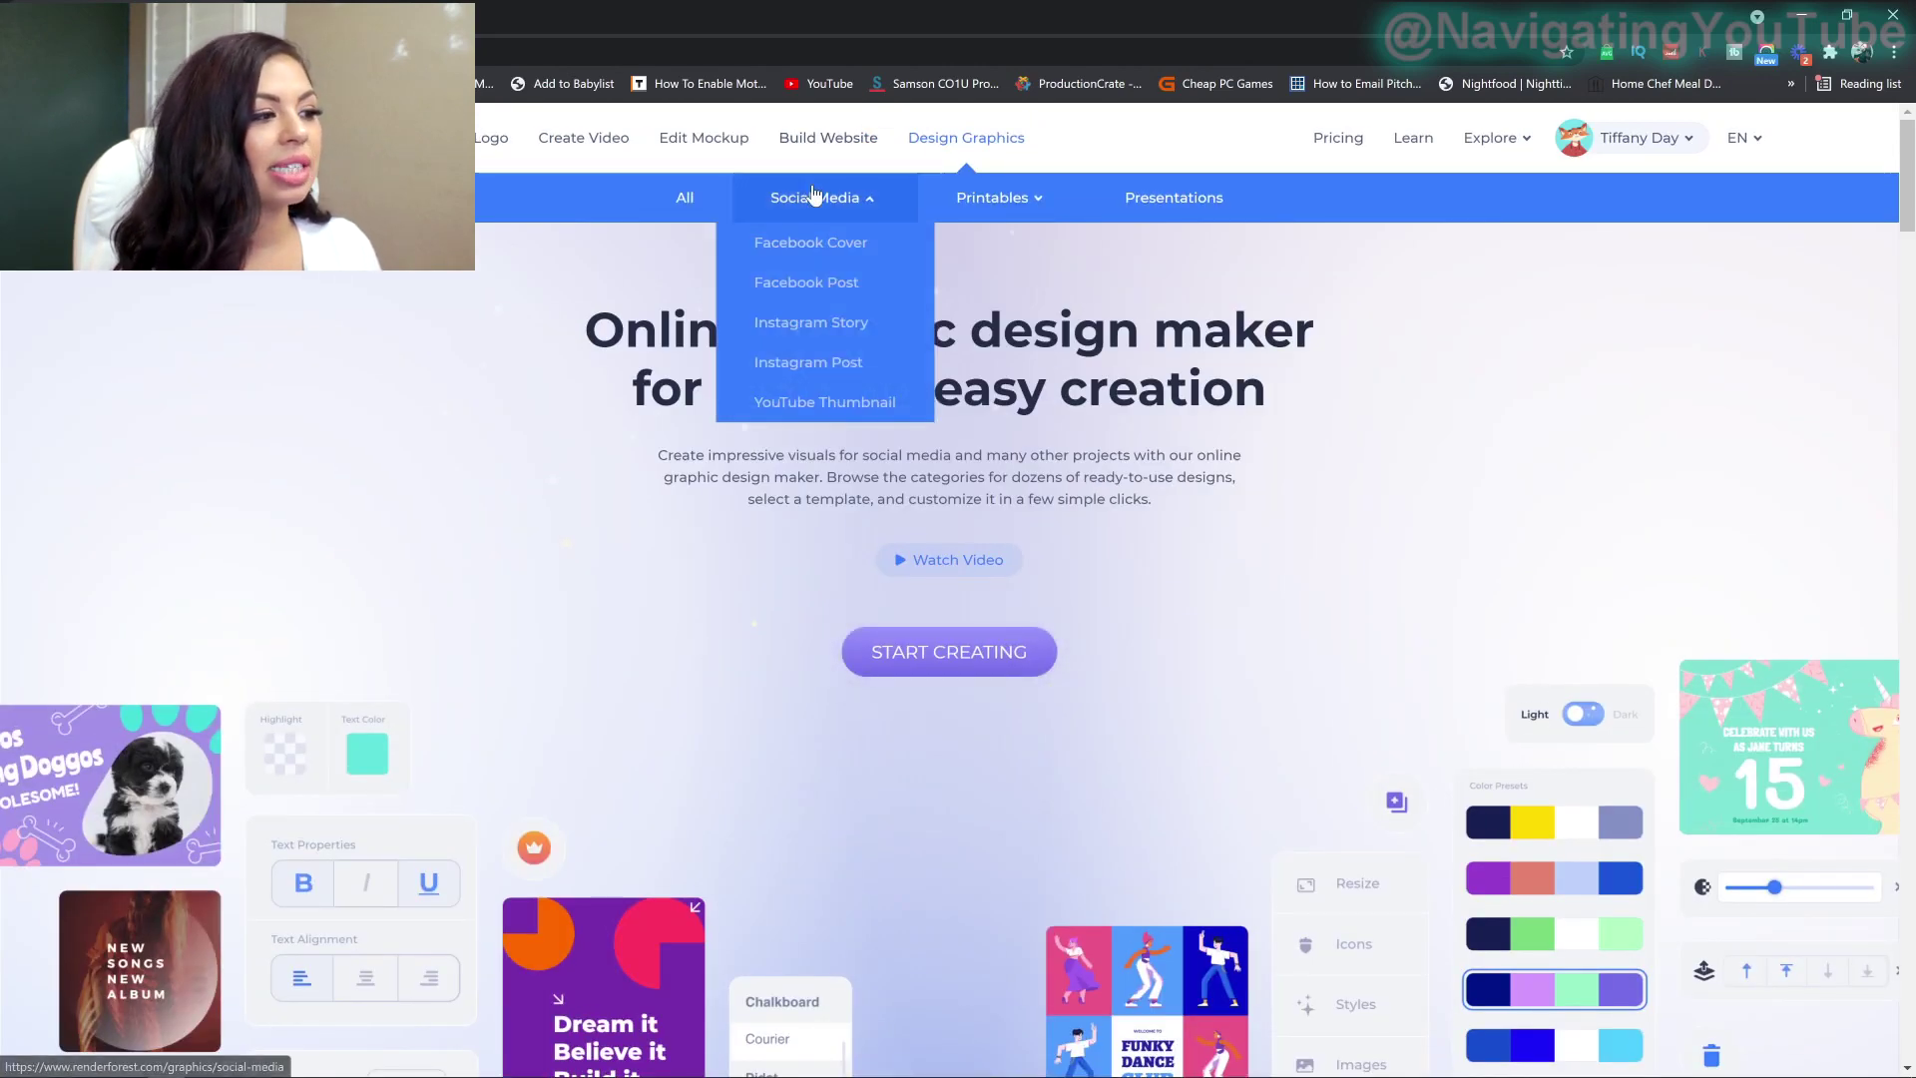
{"action": "left_click", "coordinate": [841, 395]}
{"action": "scroll", "coordinate": [831, 489], "scroll_direction": "down", "scroll_amount": 3}
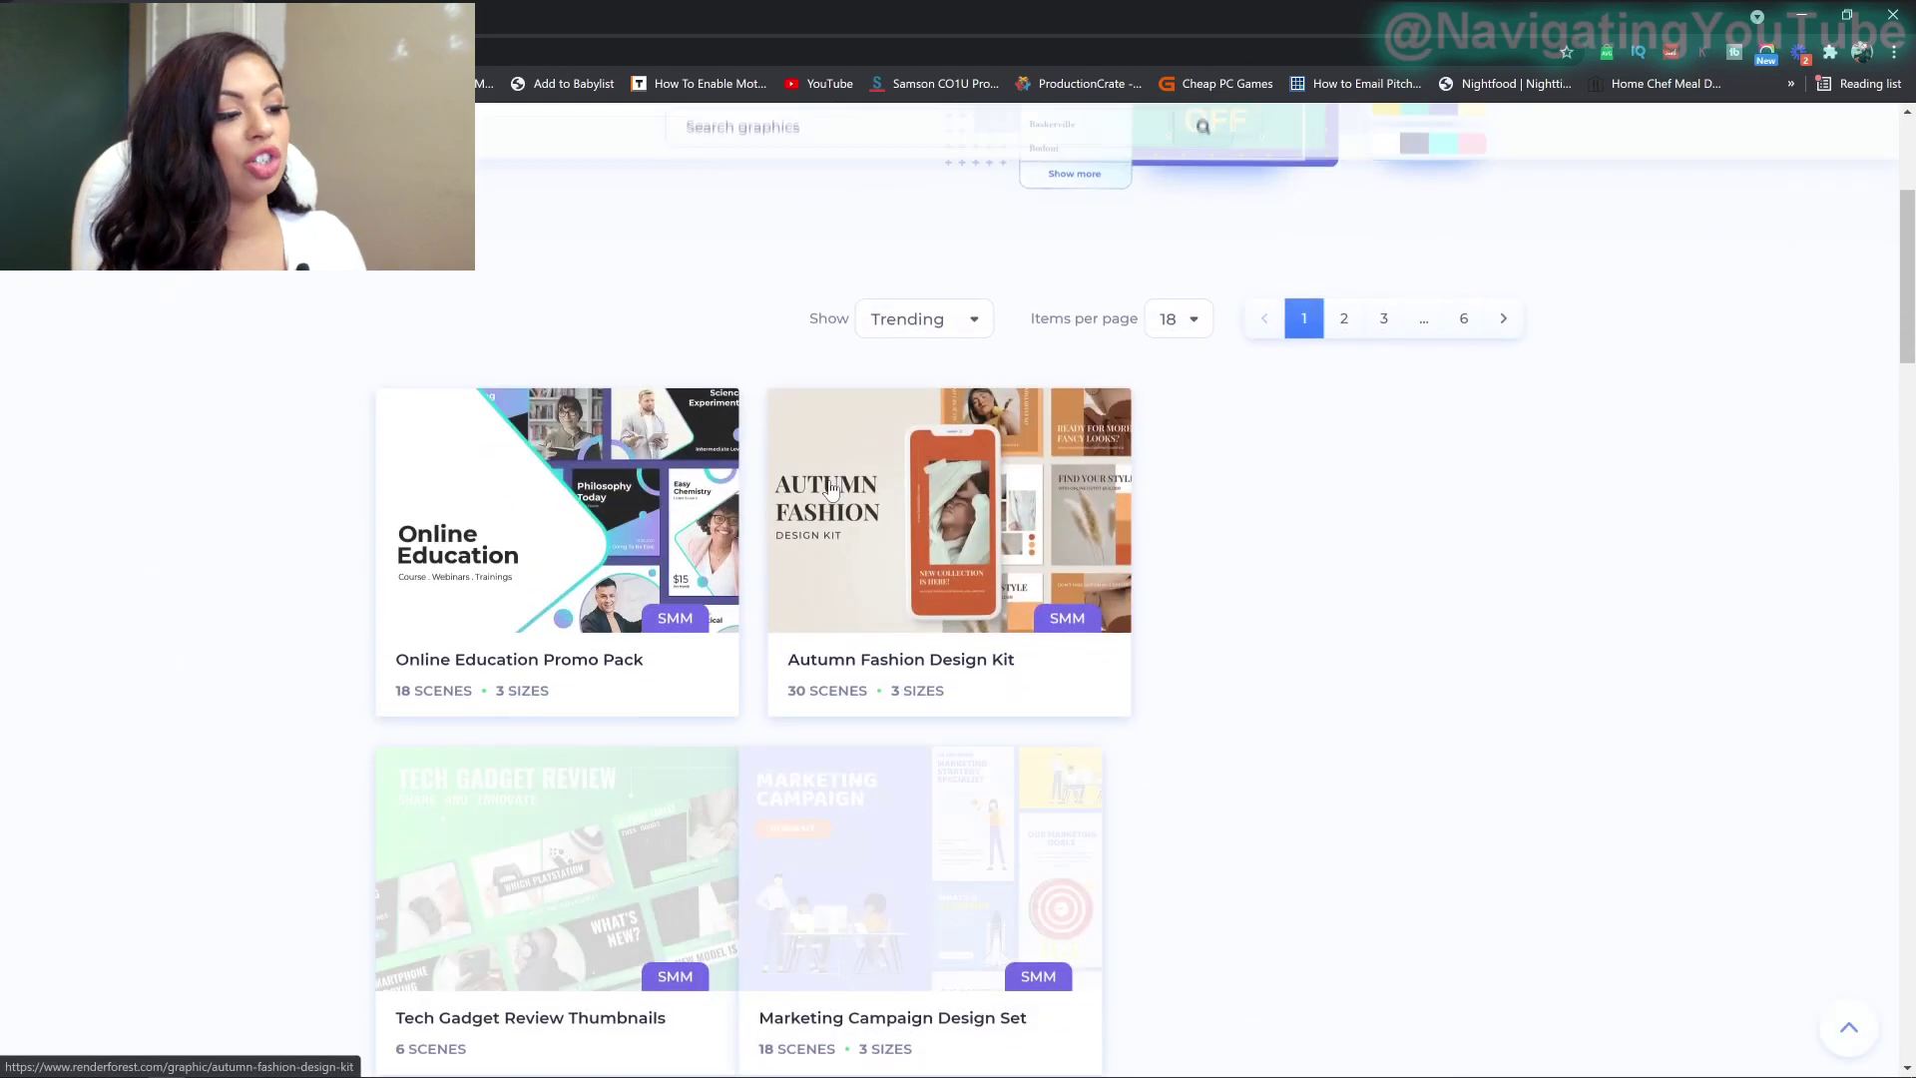
{"action": "scroll", "coordinate": [820, 369], "scroll_direction": "up", "scroll_amount": 4}
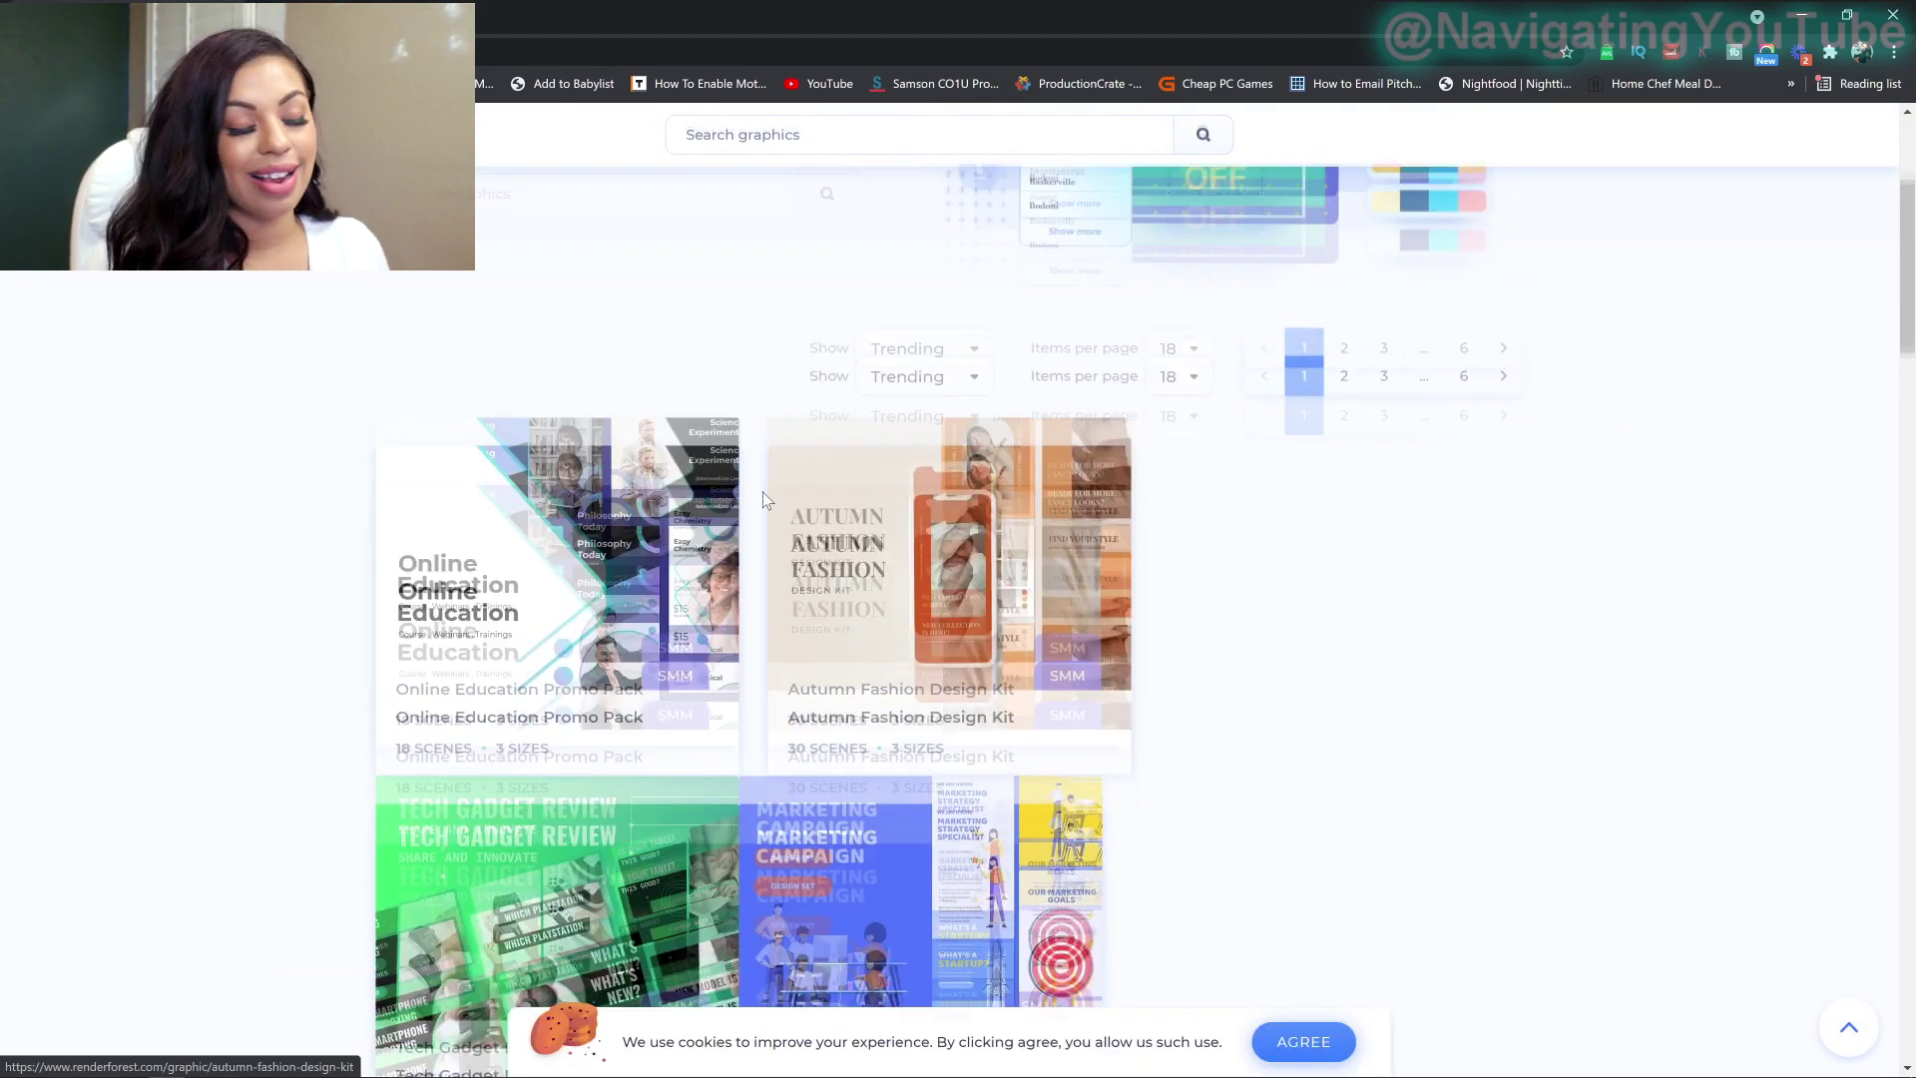
Step: Go to the video templates, look over the animation video categories, and search for "youtube intro"
{"action": "left_click", "coordinate": [591, 140]}
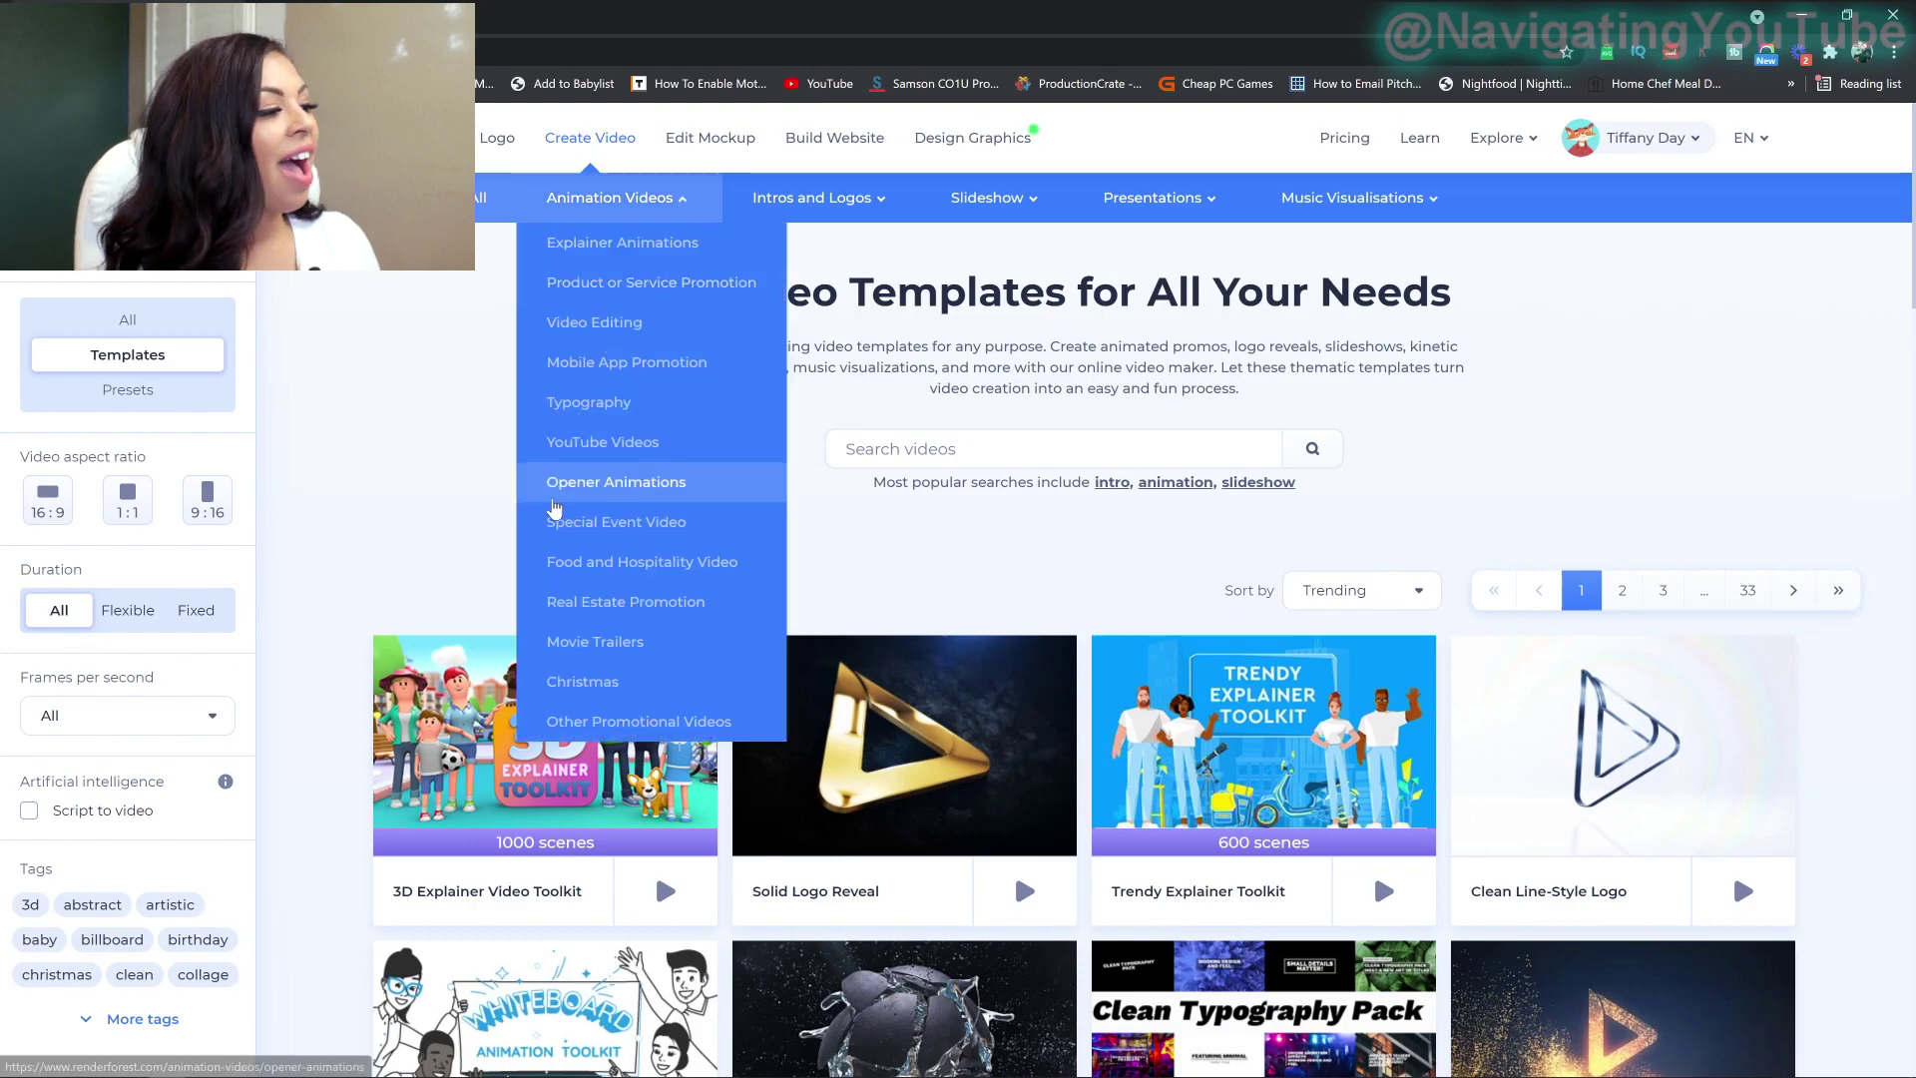
{"action": "mouse_move", "coordinate": [589, 204]}
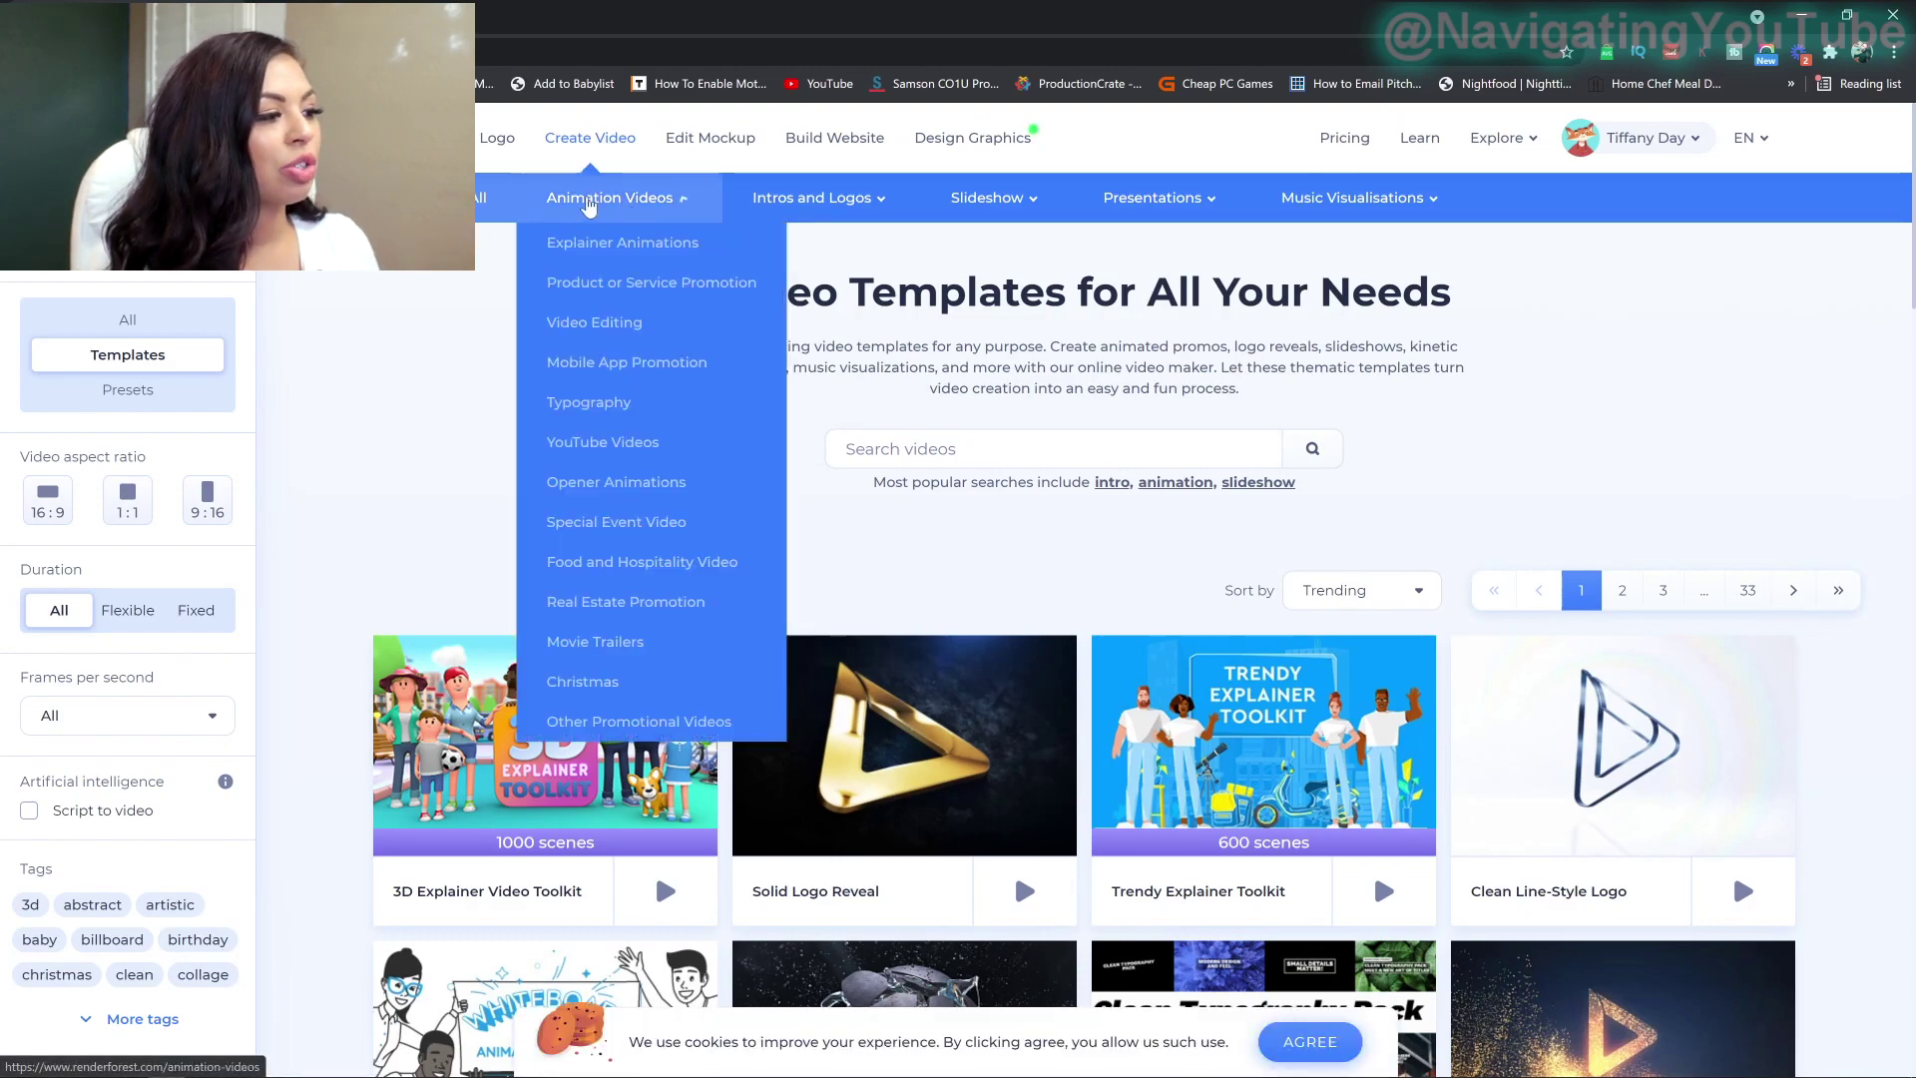
{"action": "scroll", "coordinate": [458, 410], "scroll_direction": "down", "scroll_amount": 5}
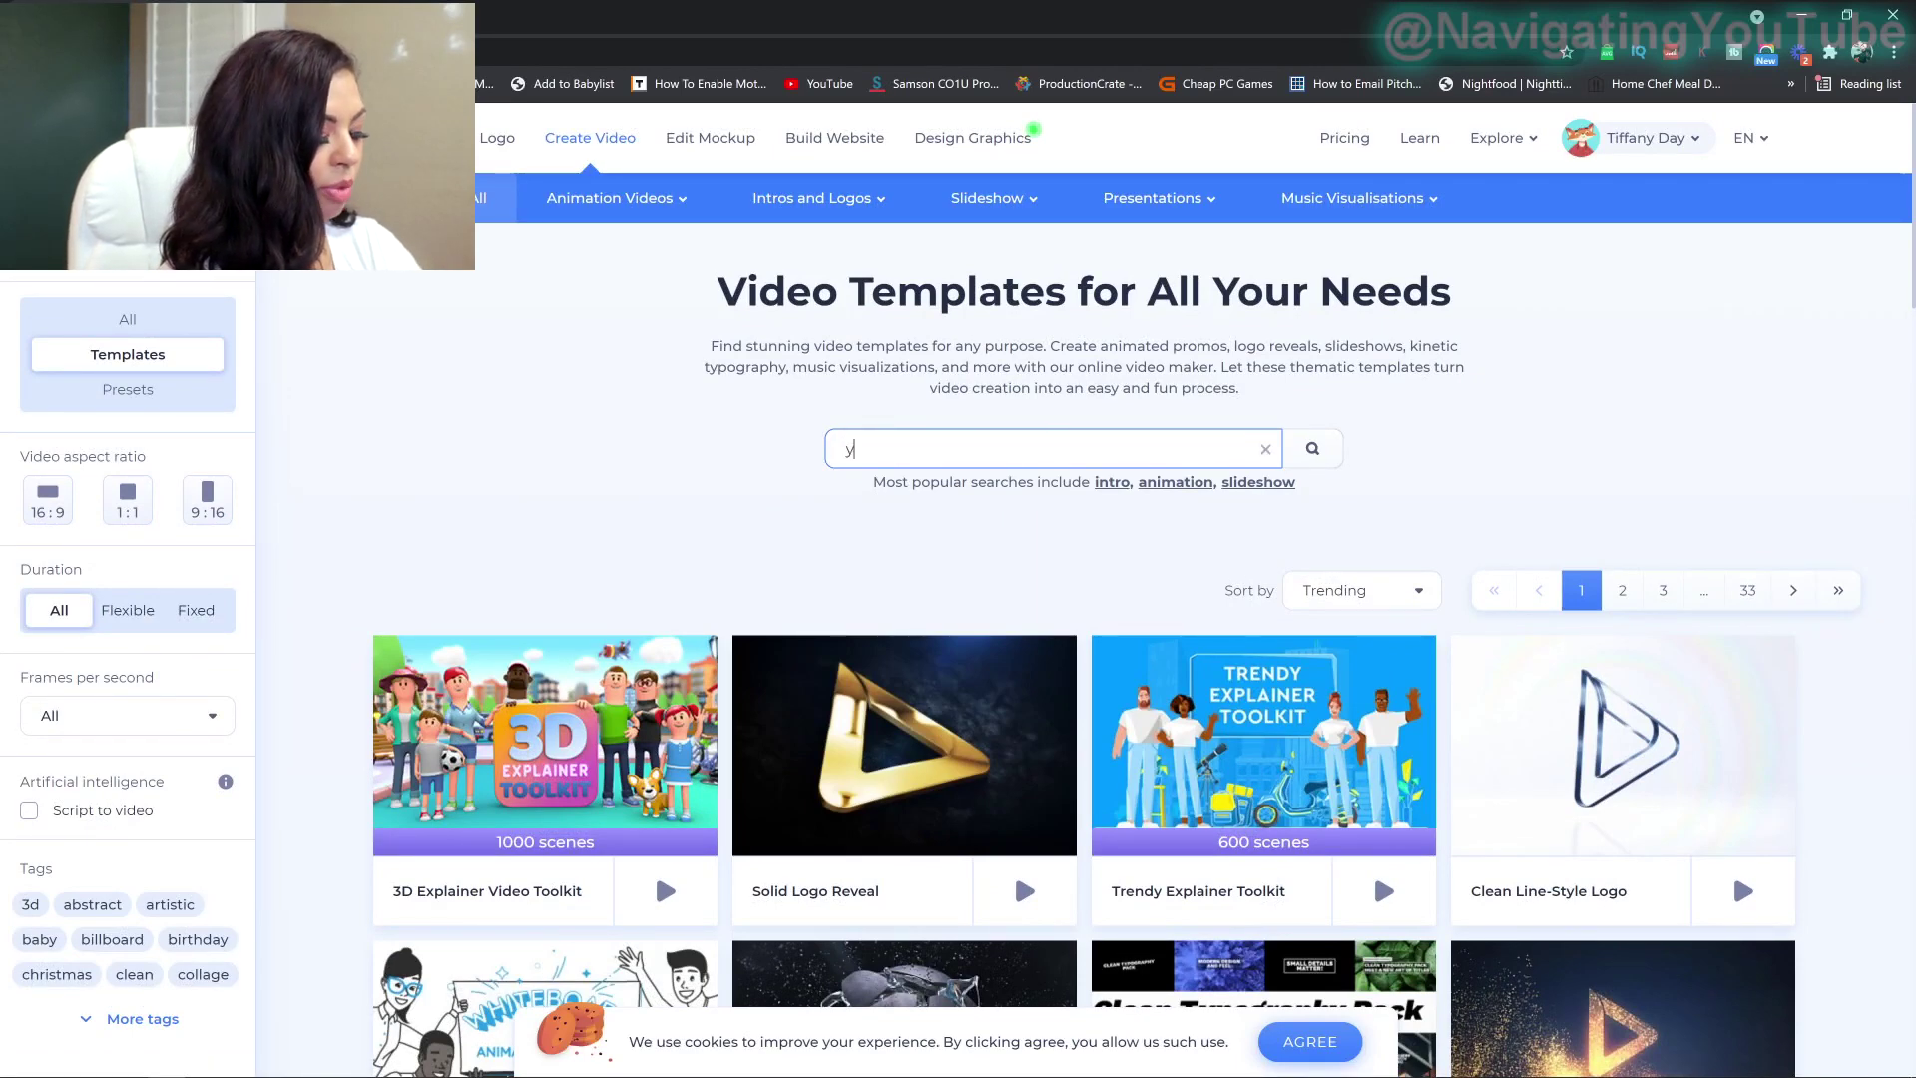
{"action": "type", "text": "ro"}
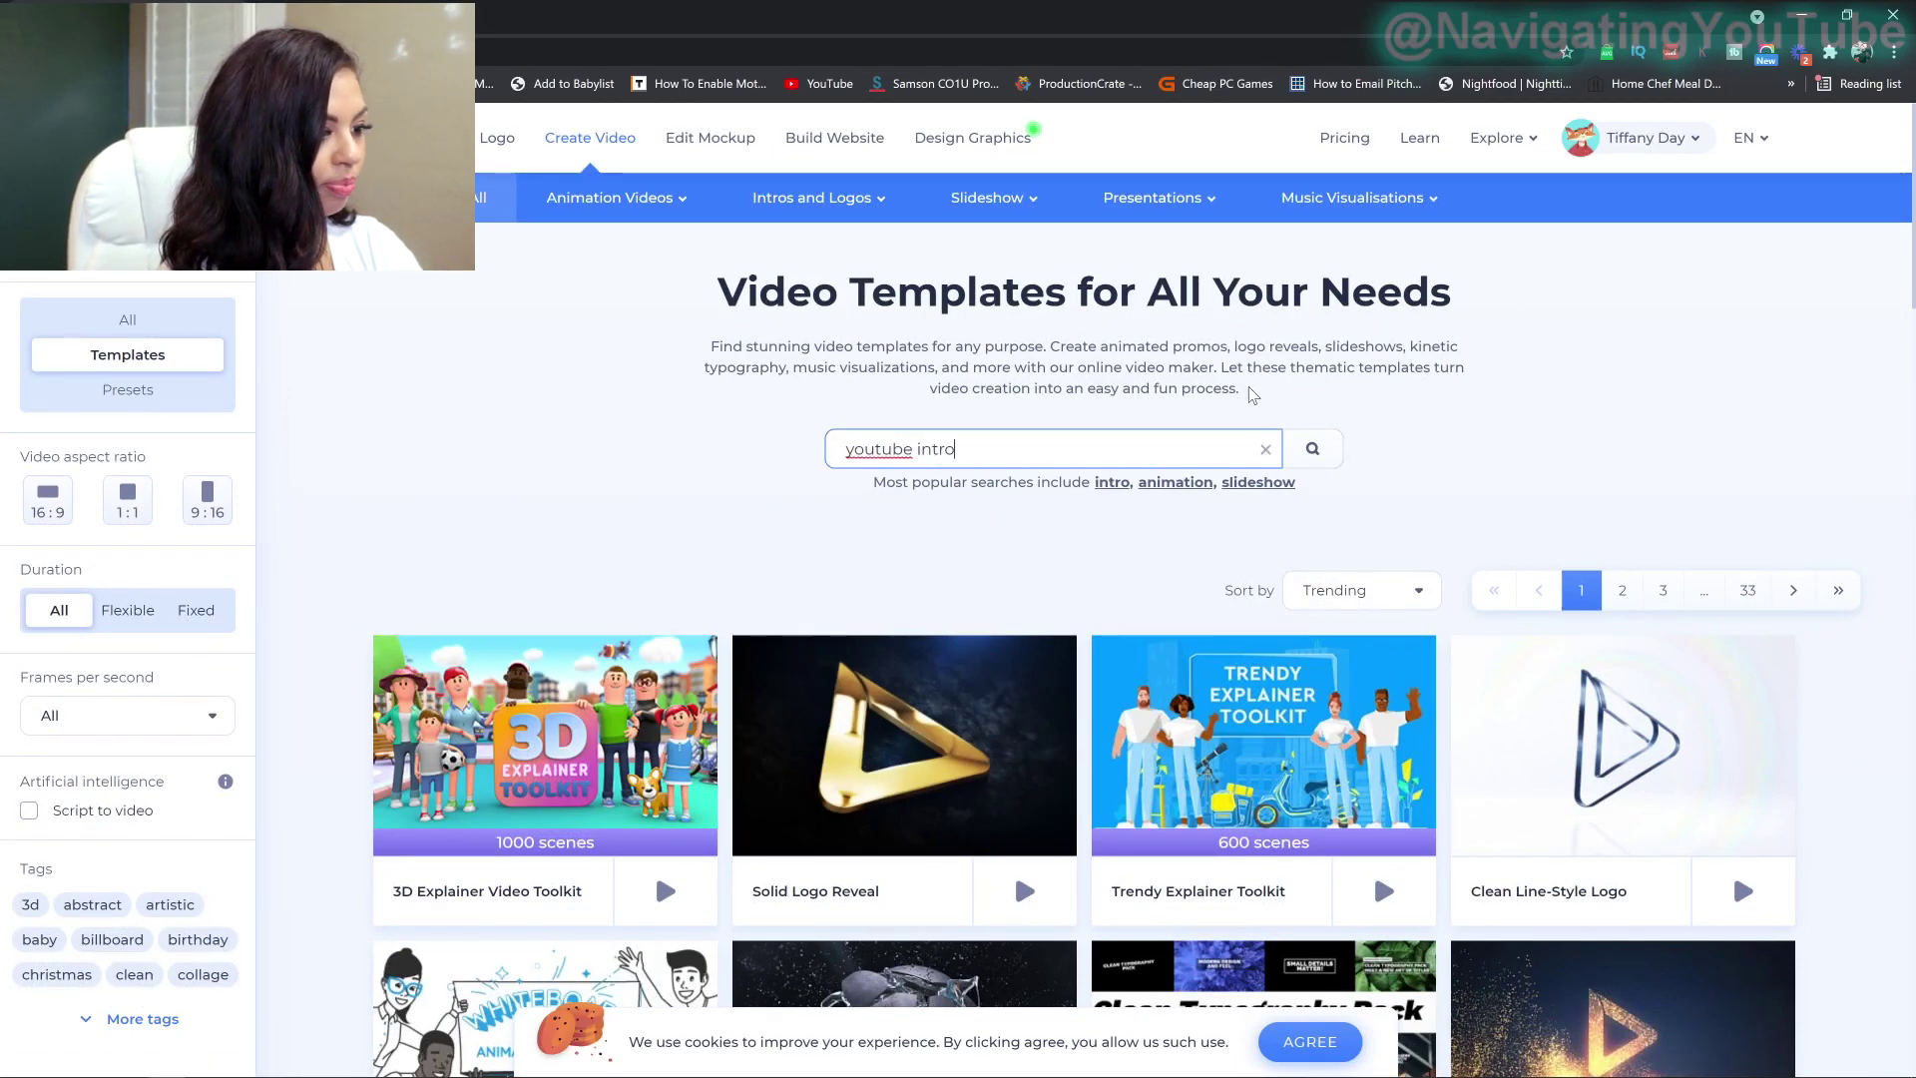
{"action": "key", "text": "Return"}
Step: Examine the first two pages of YouTube intro templates for a suitable design
{"action": "scroll", "coordinate": [559, 676], "scroll_direction": "down", "scroll_amount": 4}
{"action": "scroll", "coordinate": [564, 675], "scroll_direction": "down", "scroll_amount": 7}
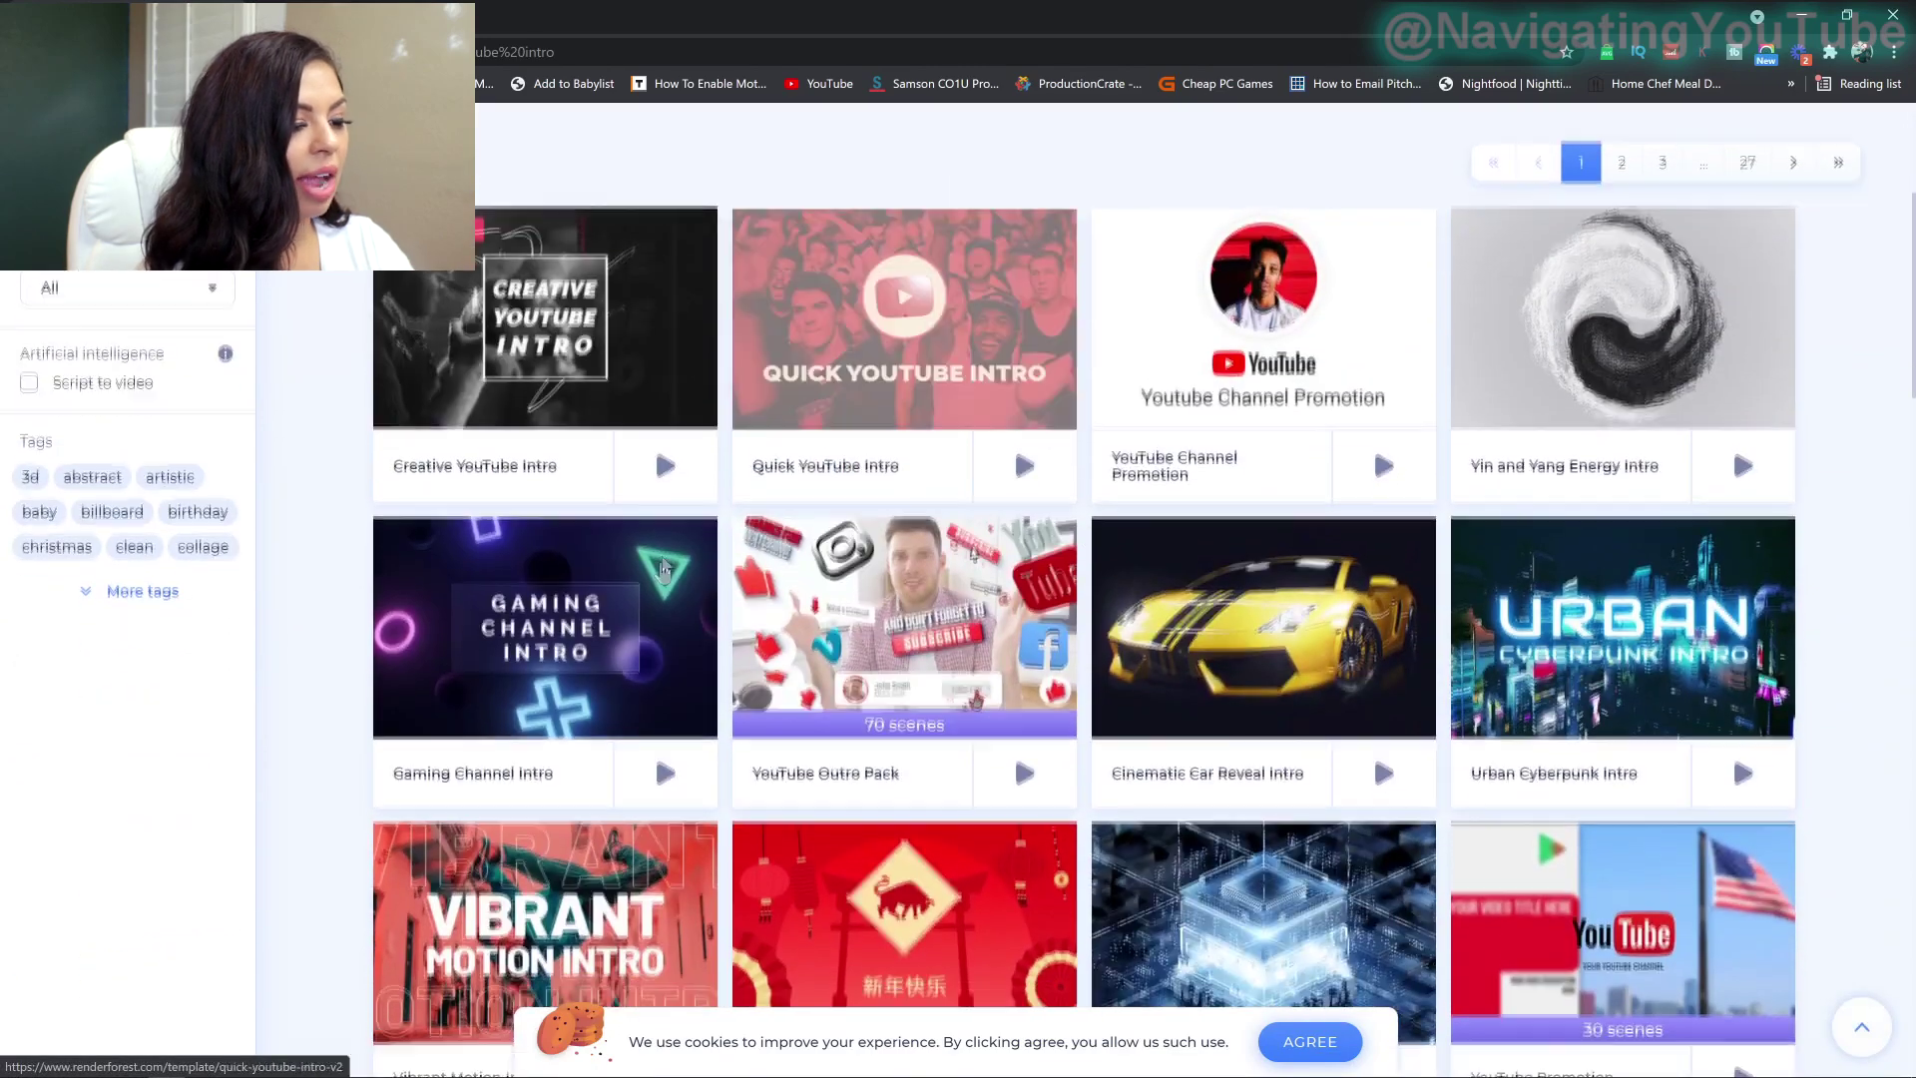
{"action": "scroll", "coordinate": [696, 523], "scroll_direction": "down", "scroll_amount": 2}
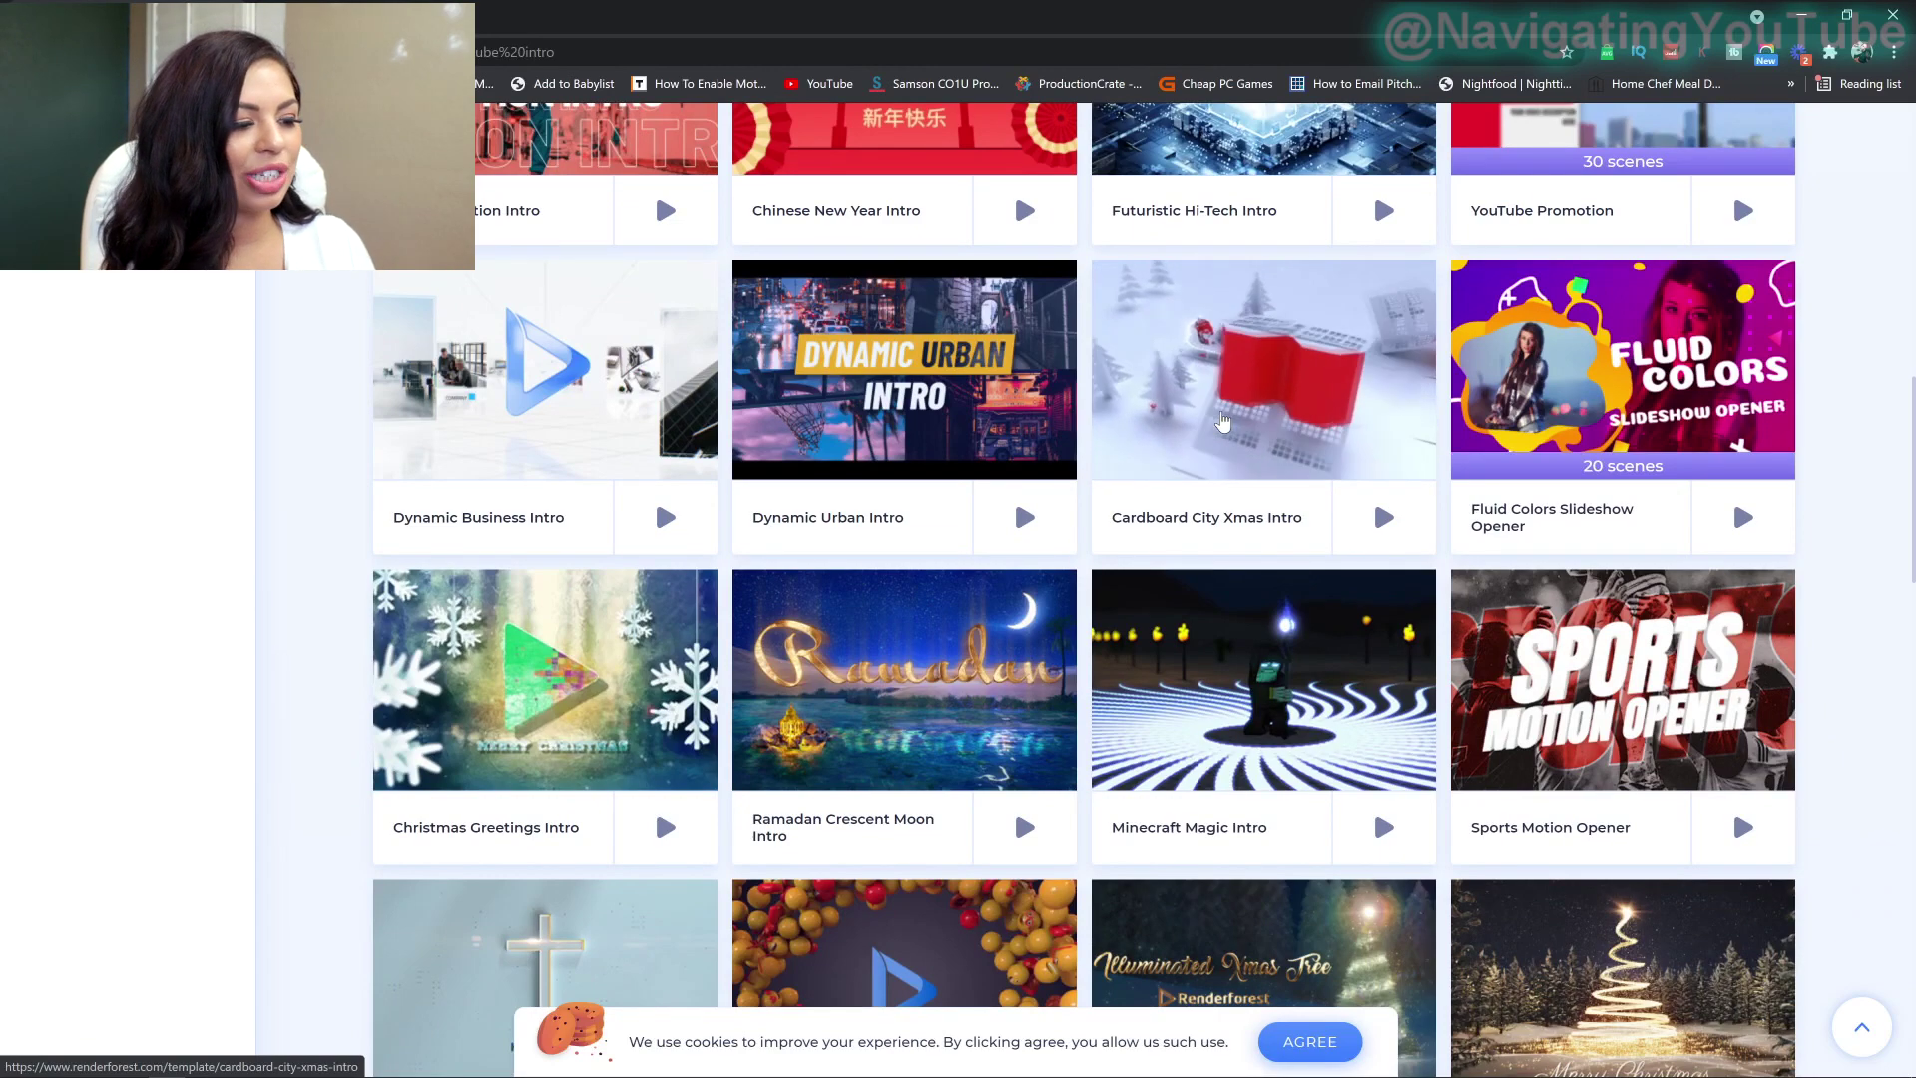
{"action": "scroll", "coordinate": [1222, 422], "scroll_direction": "down", "scroll_amount": 3}
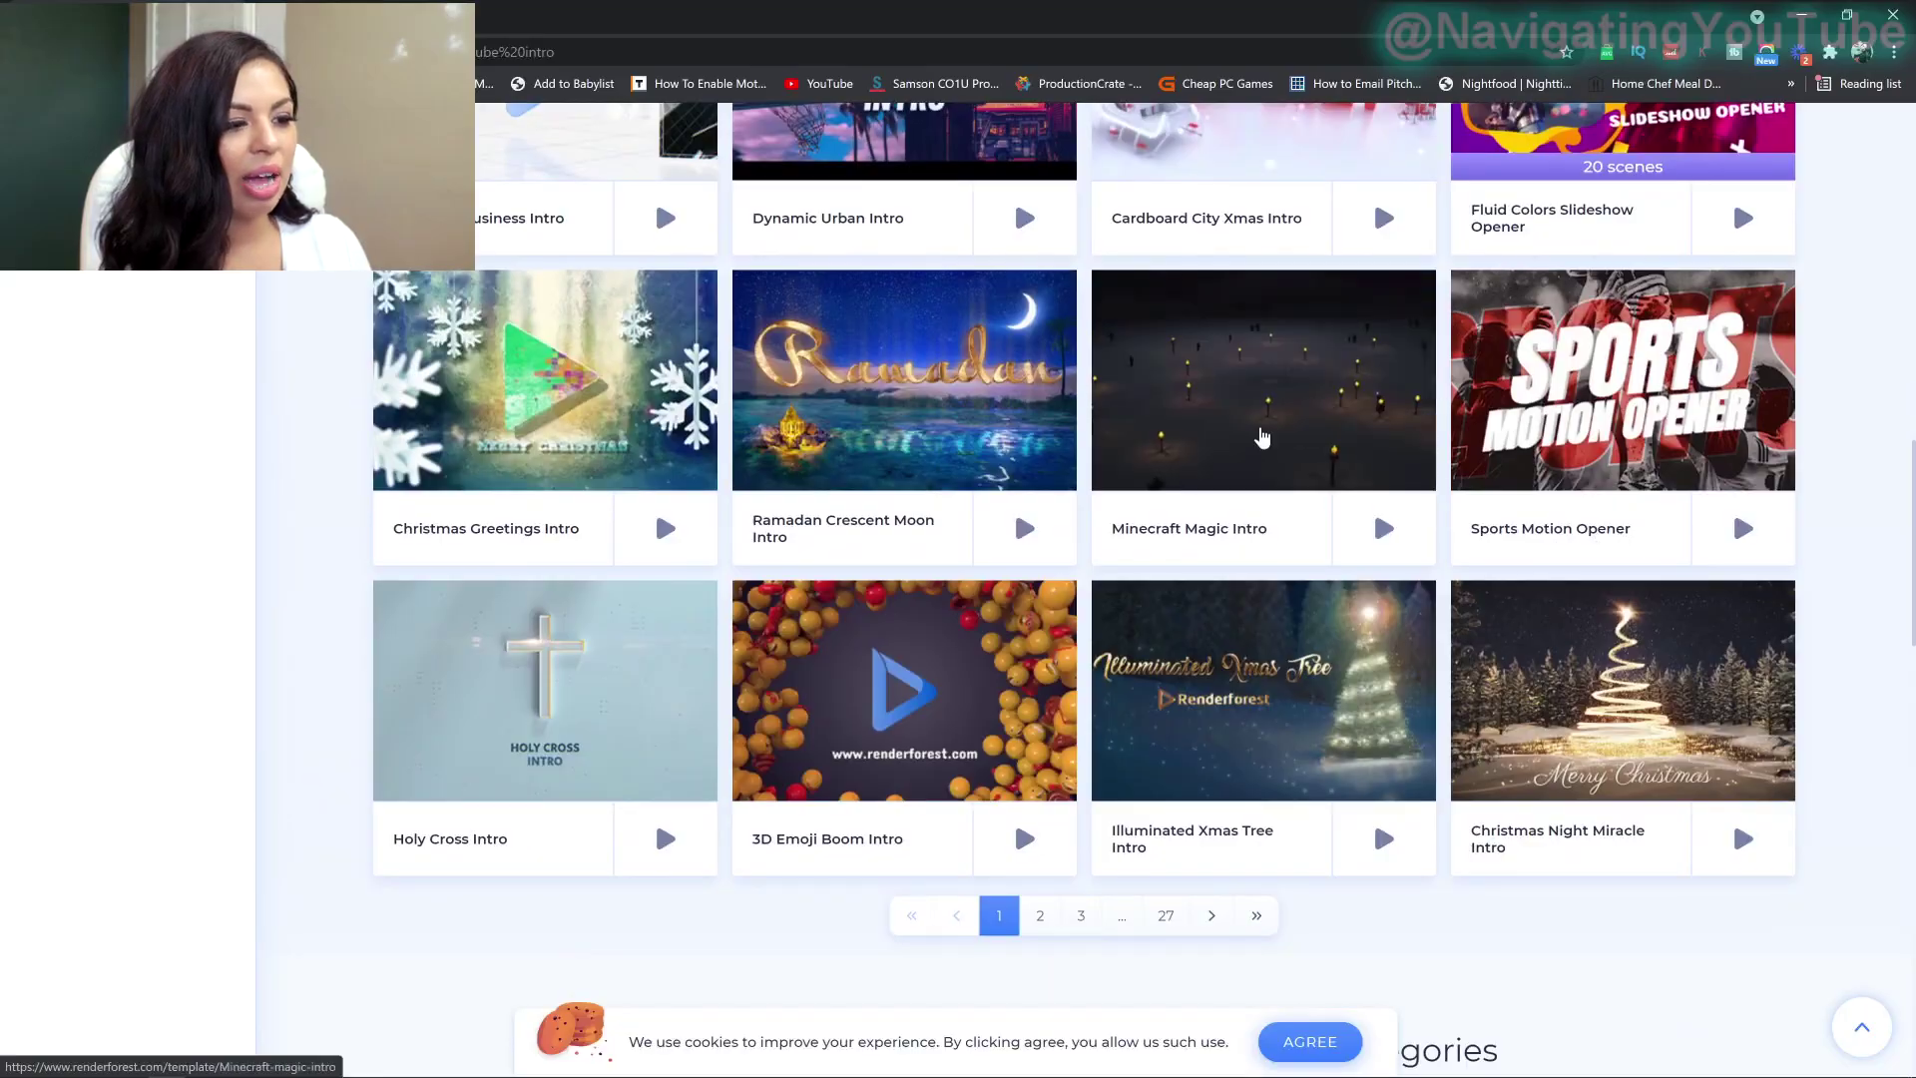
{"action": "left_click", "coordinate": [1040, 915]}
{"action": "scroll", "coordinate": [1457, 644], "scroll_direction": "down", "scroll_amount": 4}
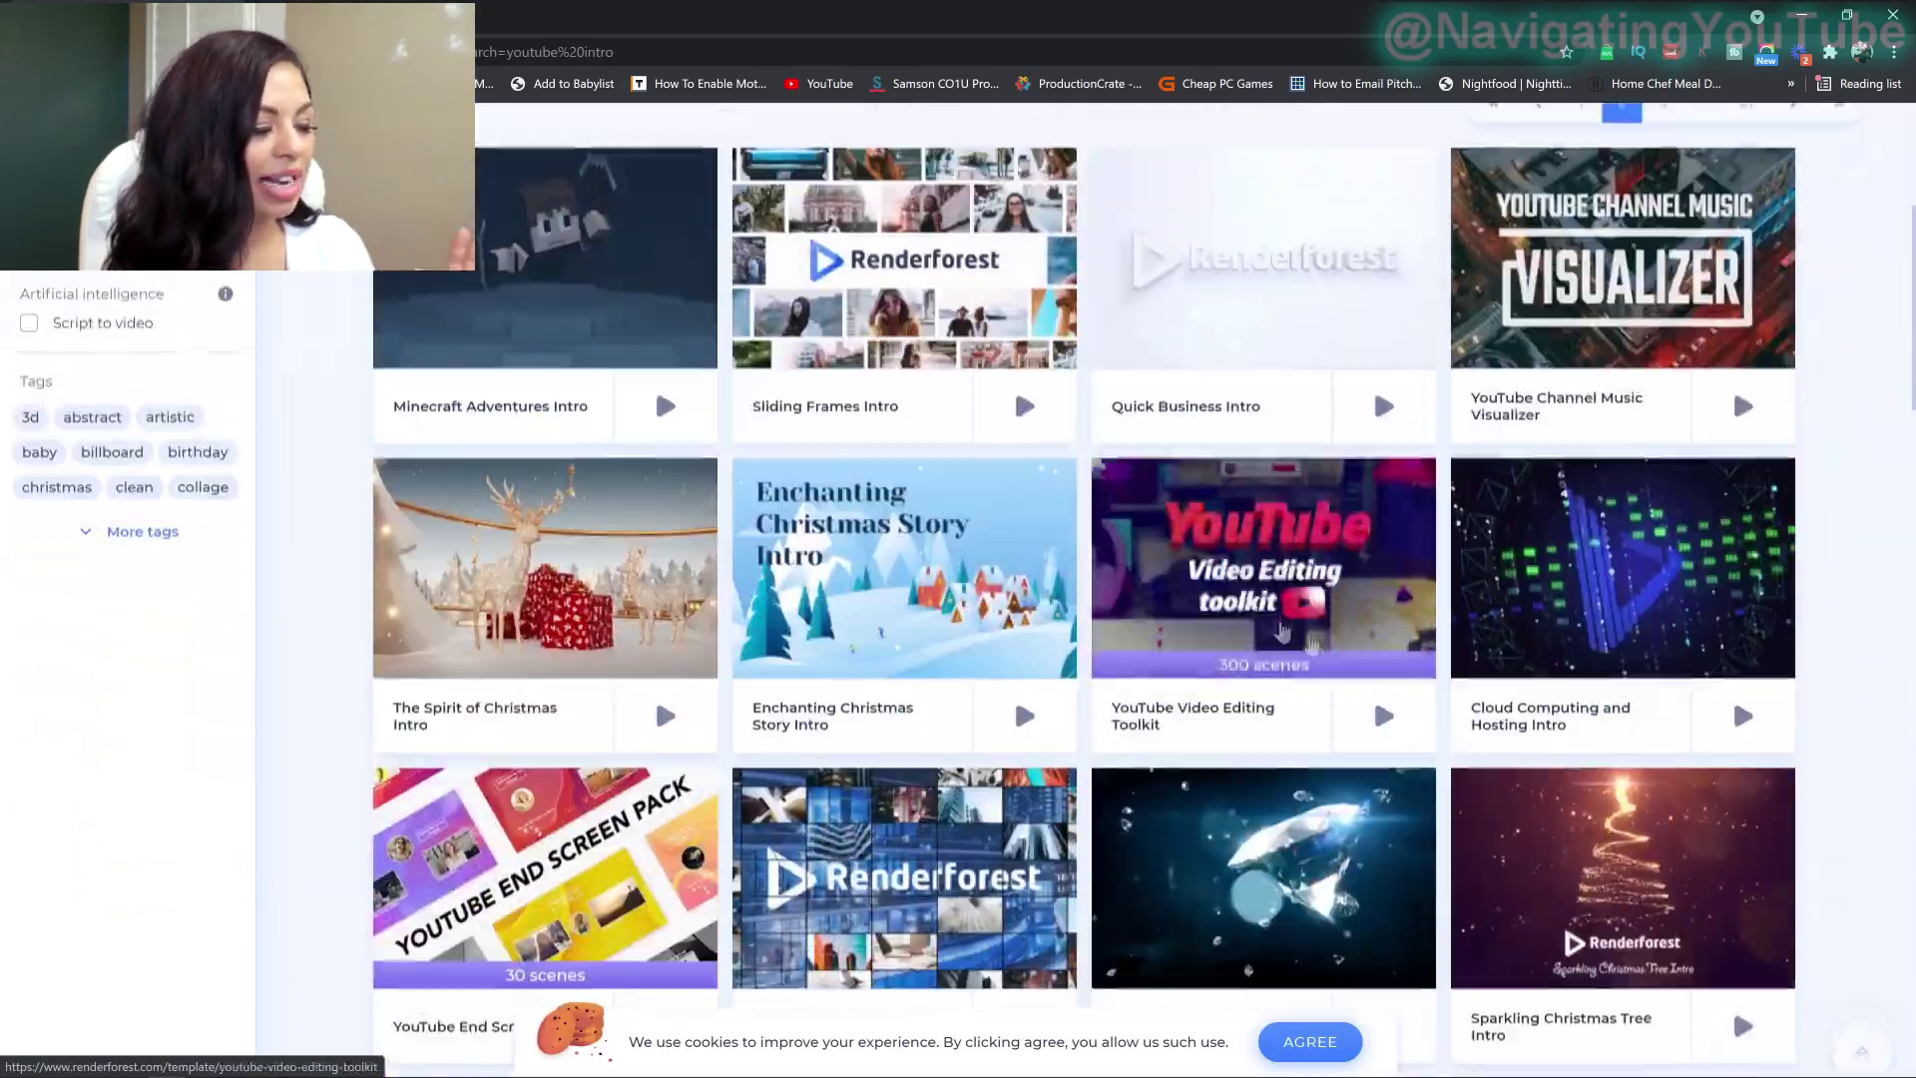
{"action": "scroll", "coordinate": [1014, 373], "scroll_direction": "down", "scroll_amount": 10}
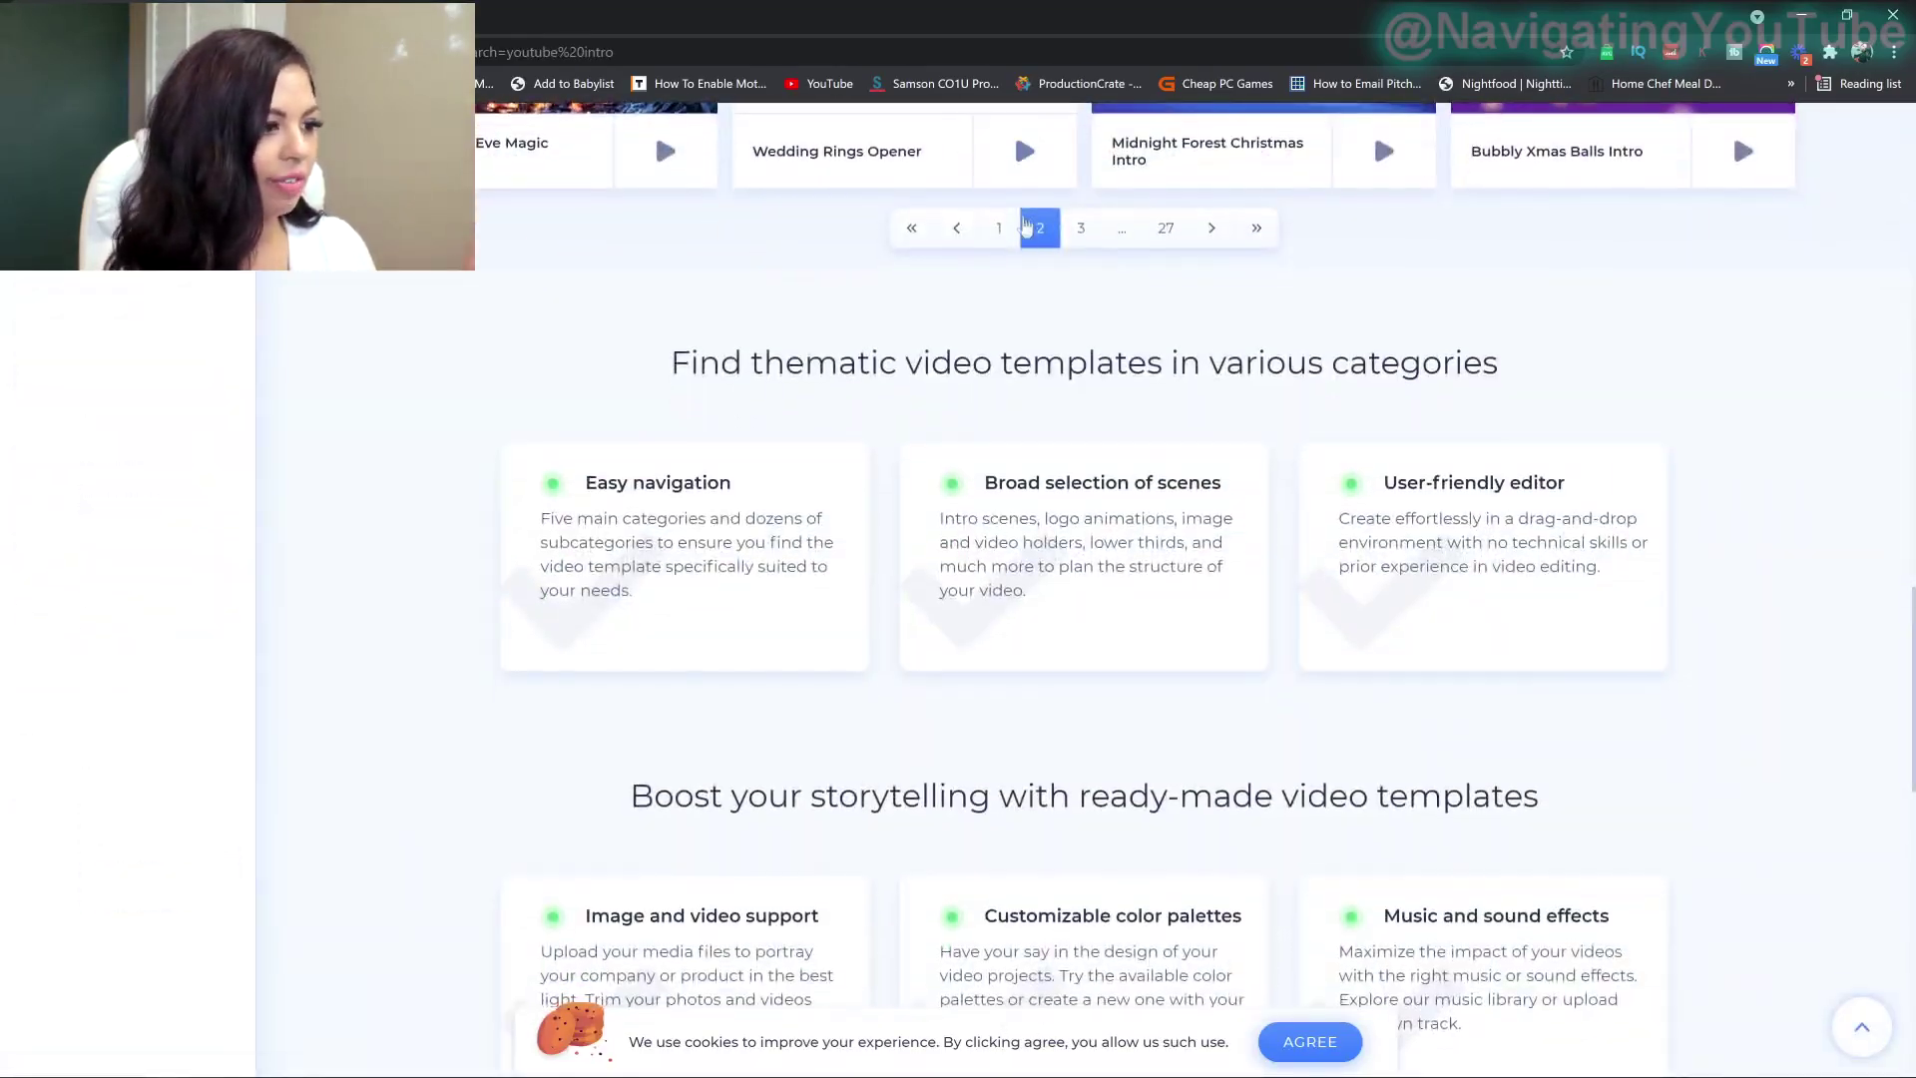
{"action": "scroll", "coordinate": [1253, 685], "scroll_direction": "up", "scroll_amount": 6}
{"action": "scroll", "coordinate": [1257, 687], "scroll_direction": "up", "scroll_amount": 5}
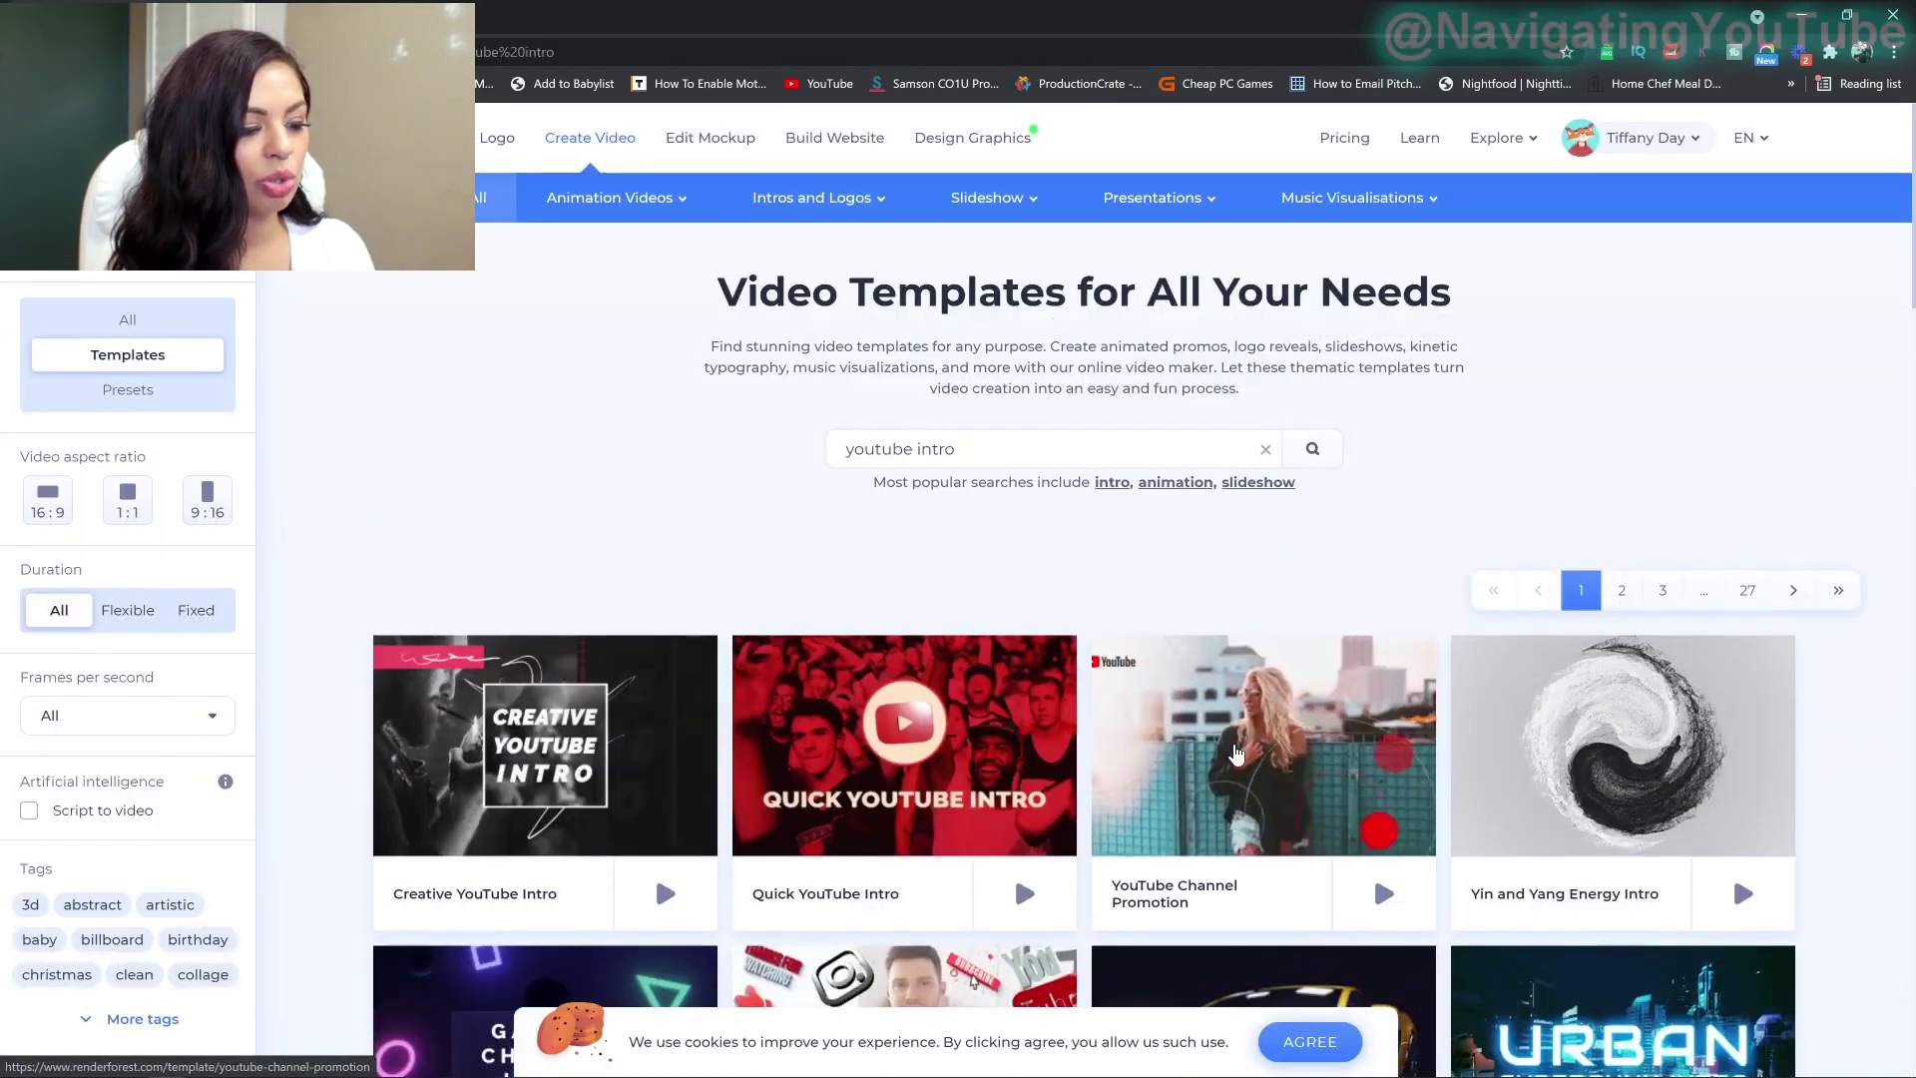
Step: Open the YouTube Channel Promotion template and view its version "With Video holders"
{"action": "left_click", "coordinate": [1235, 754]}
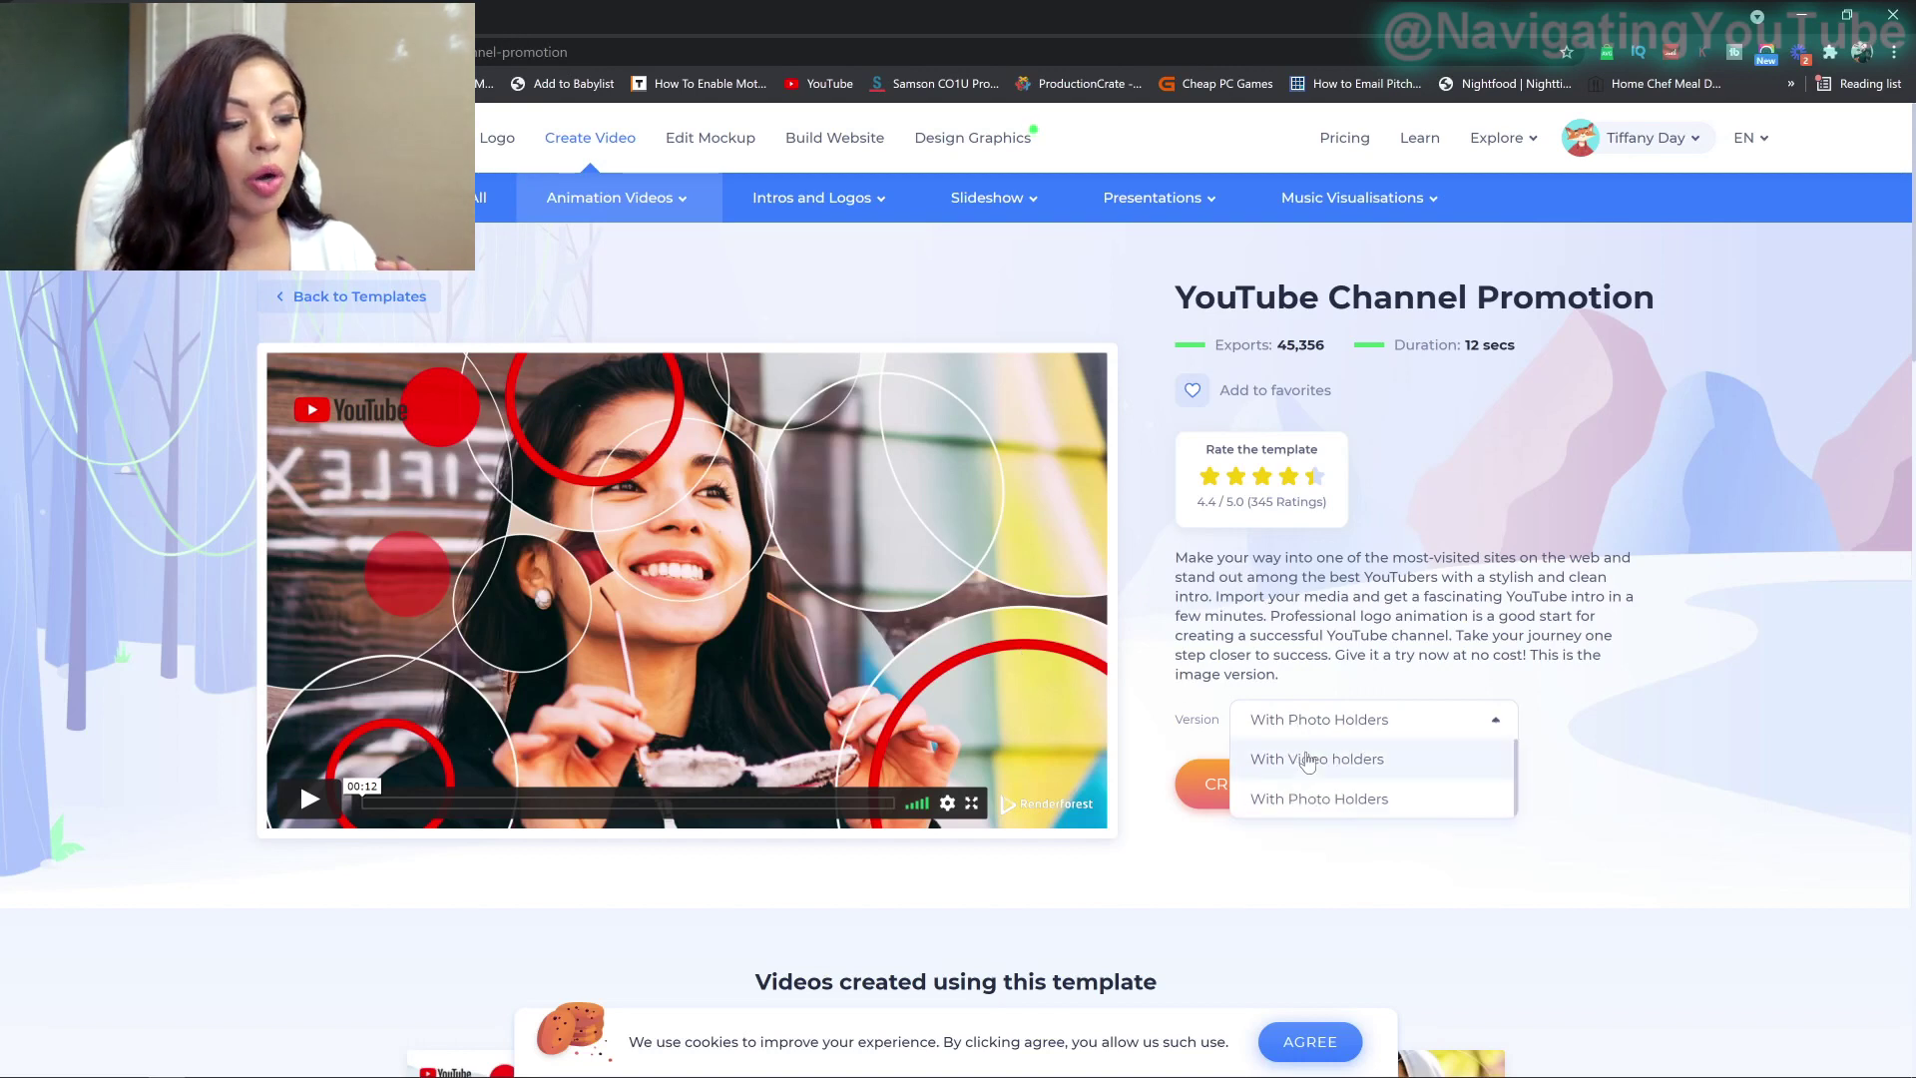
{"action": "left_click", "coordinate": [1302, 733]}
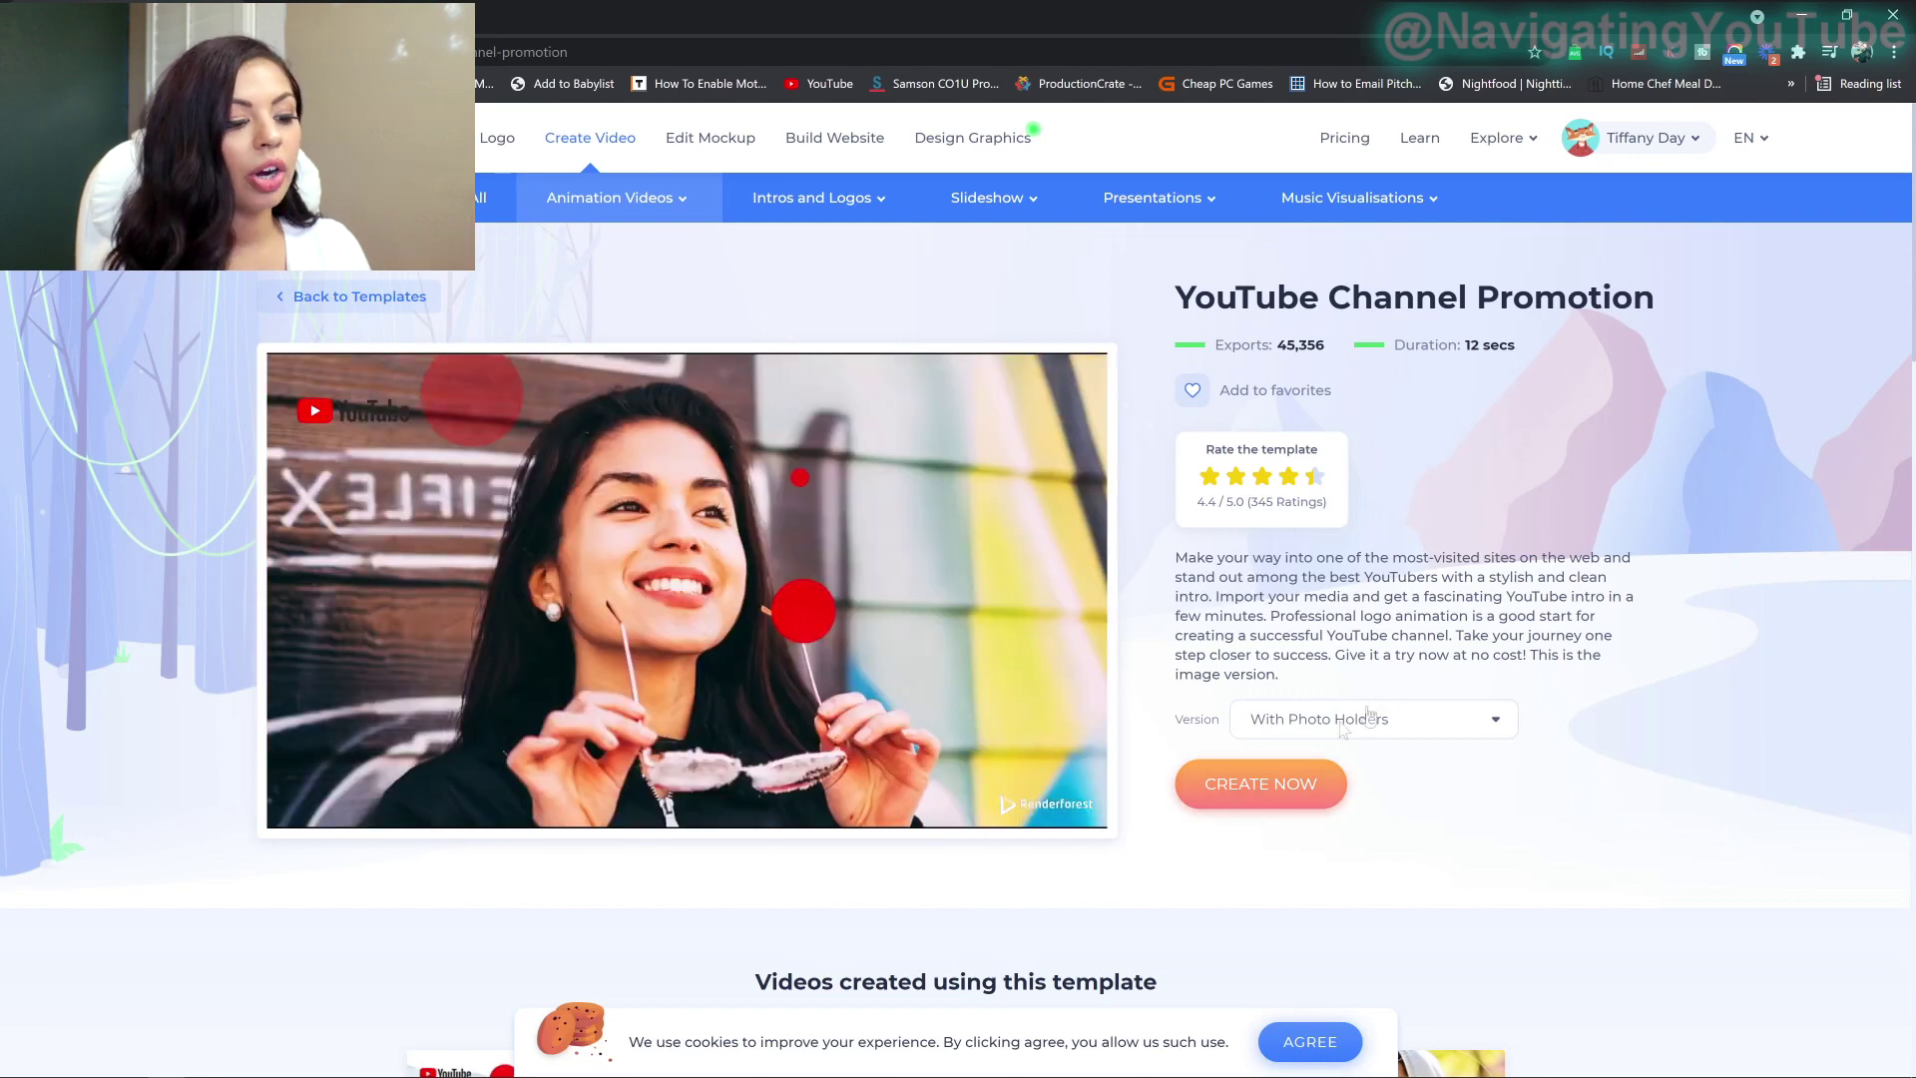
{"action": "left_click", "coordinate": [1379, 760]}
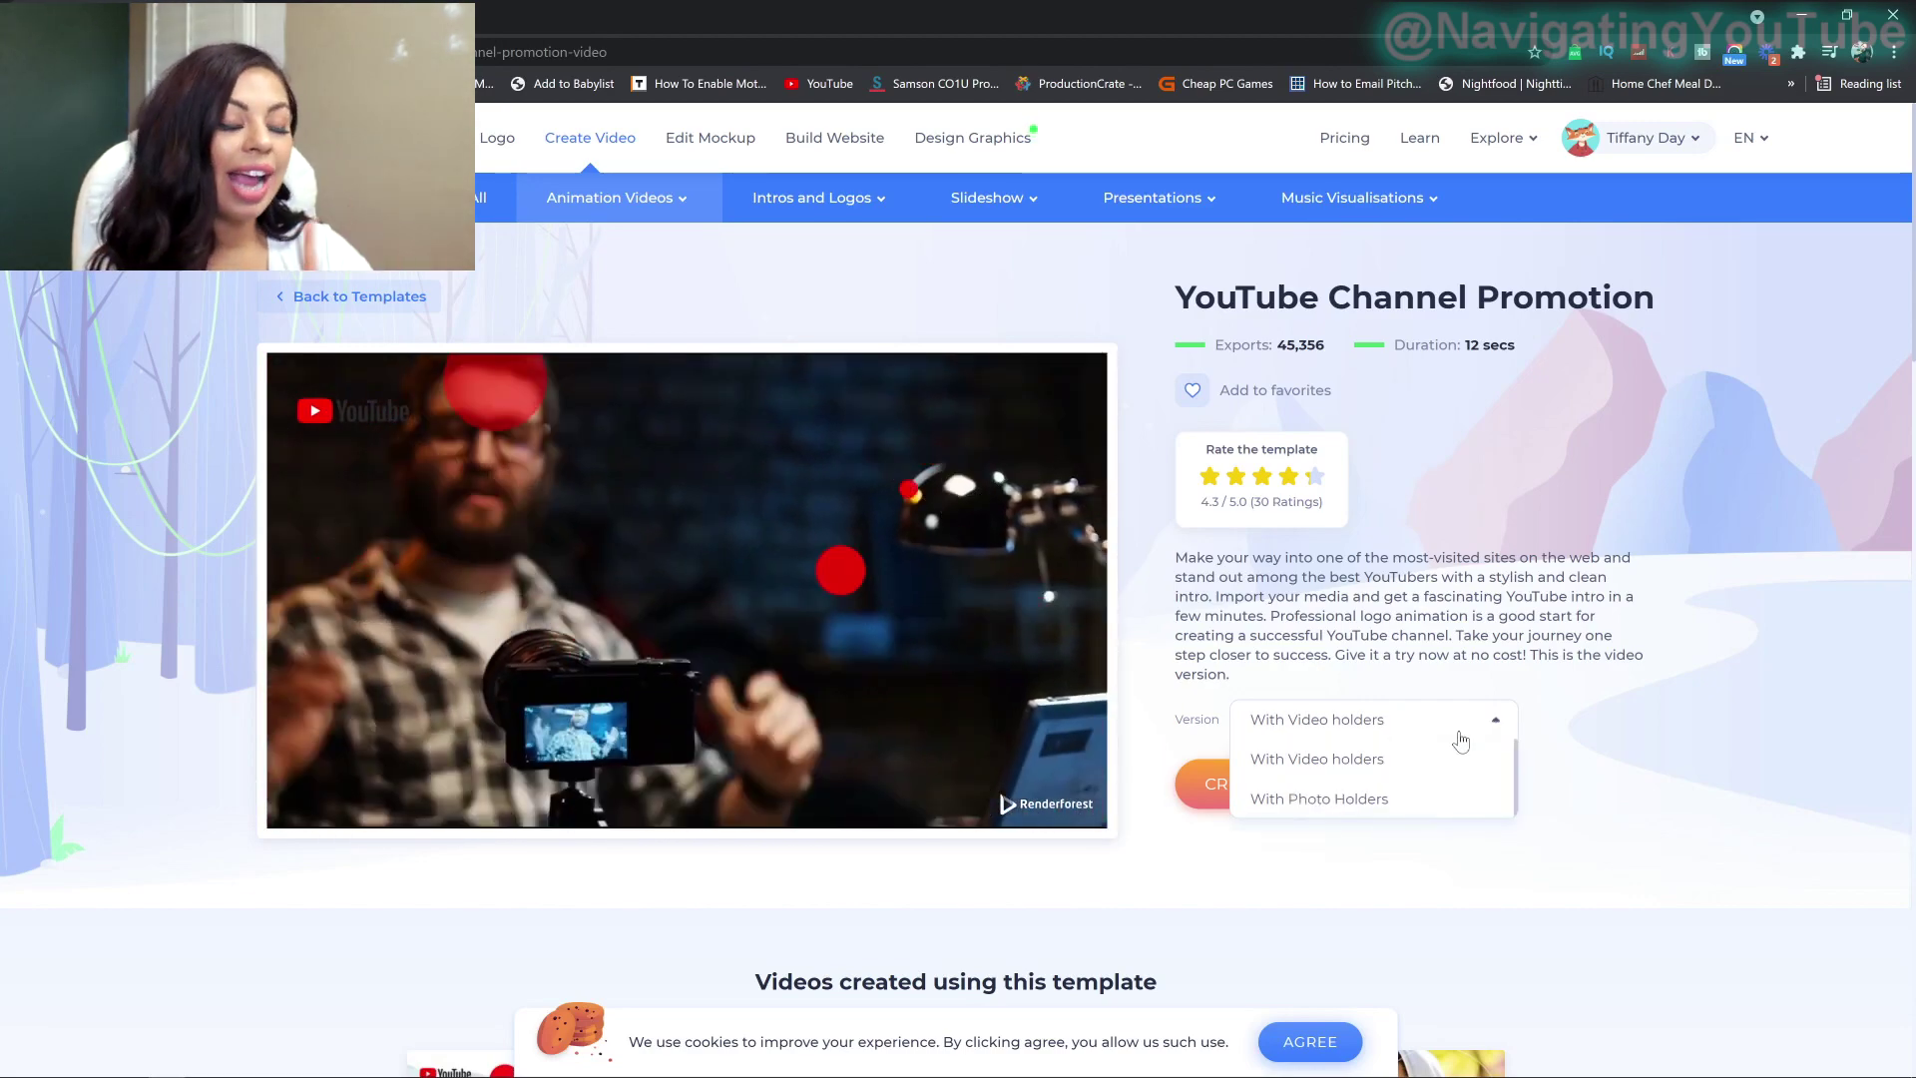
Step: Switch the YouTube Channel Promotion template to "With Photo Holders" and start creating a video from it
{"action": "left_click", "coordinate": [1317, 798]}
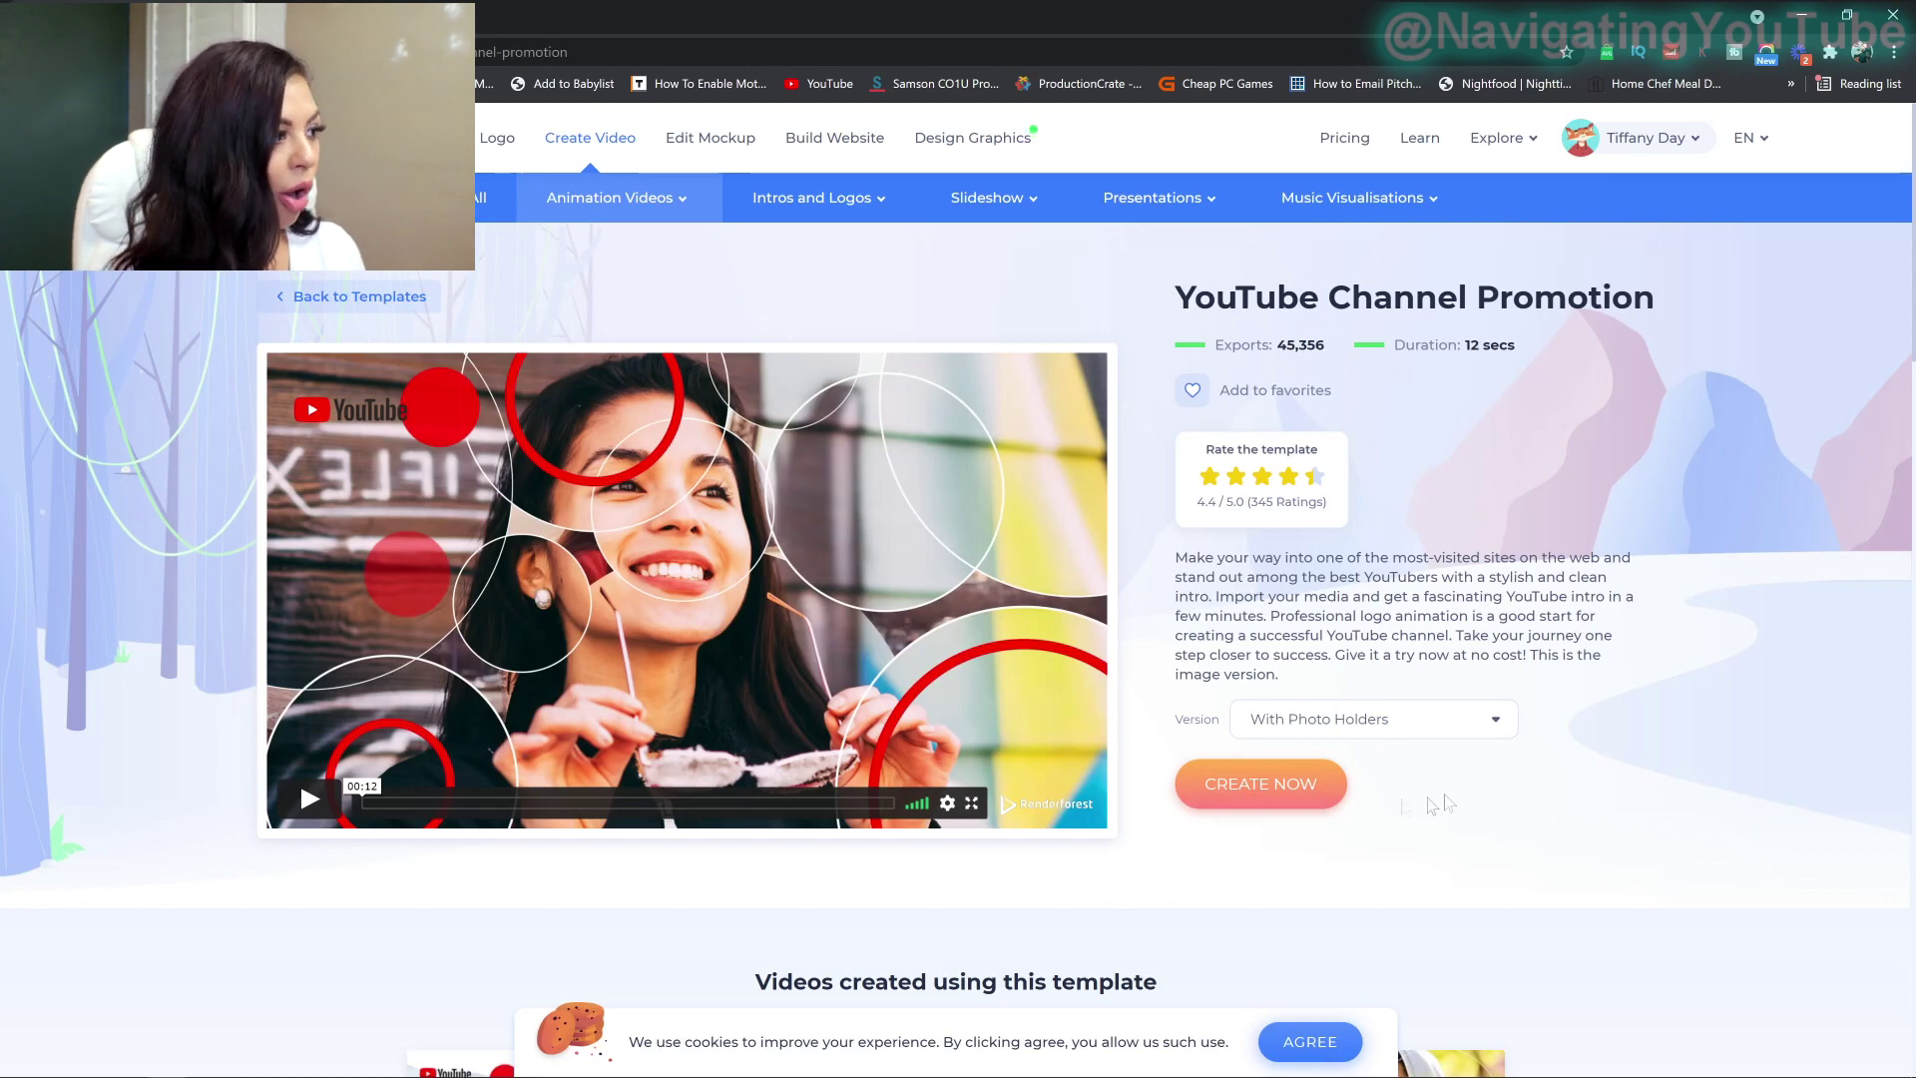
{"action": "left_click", "coordinate": [1238, 784]}
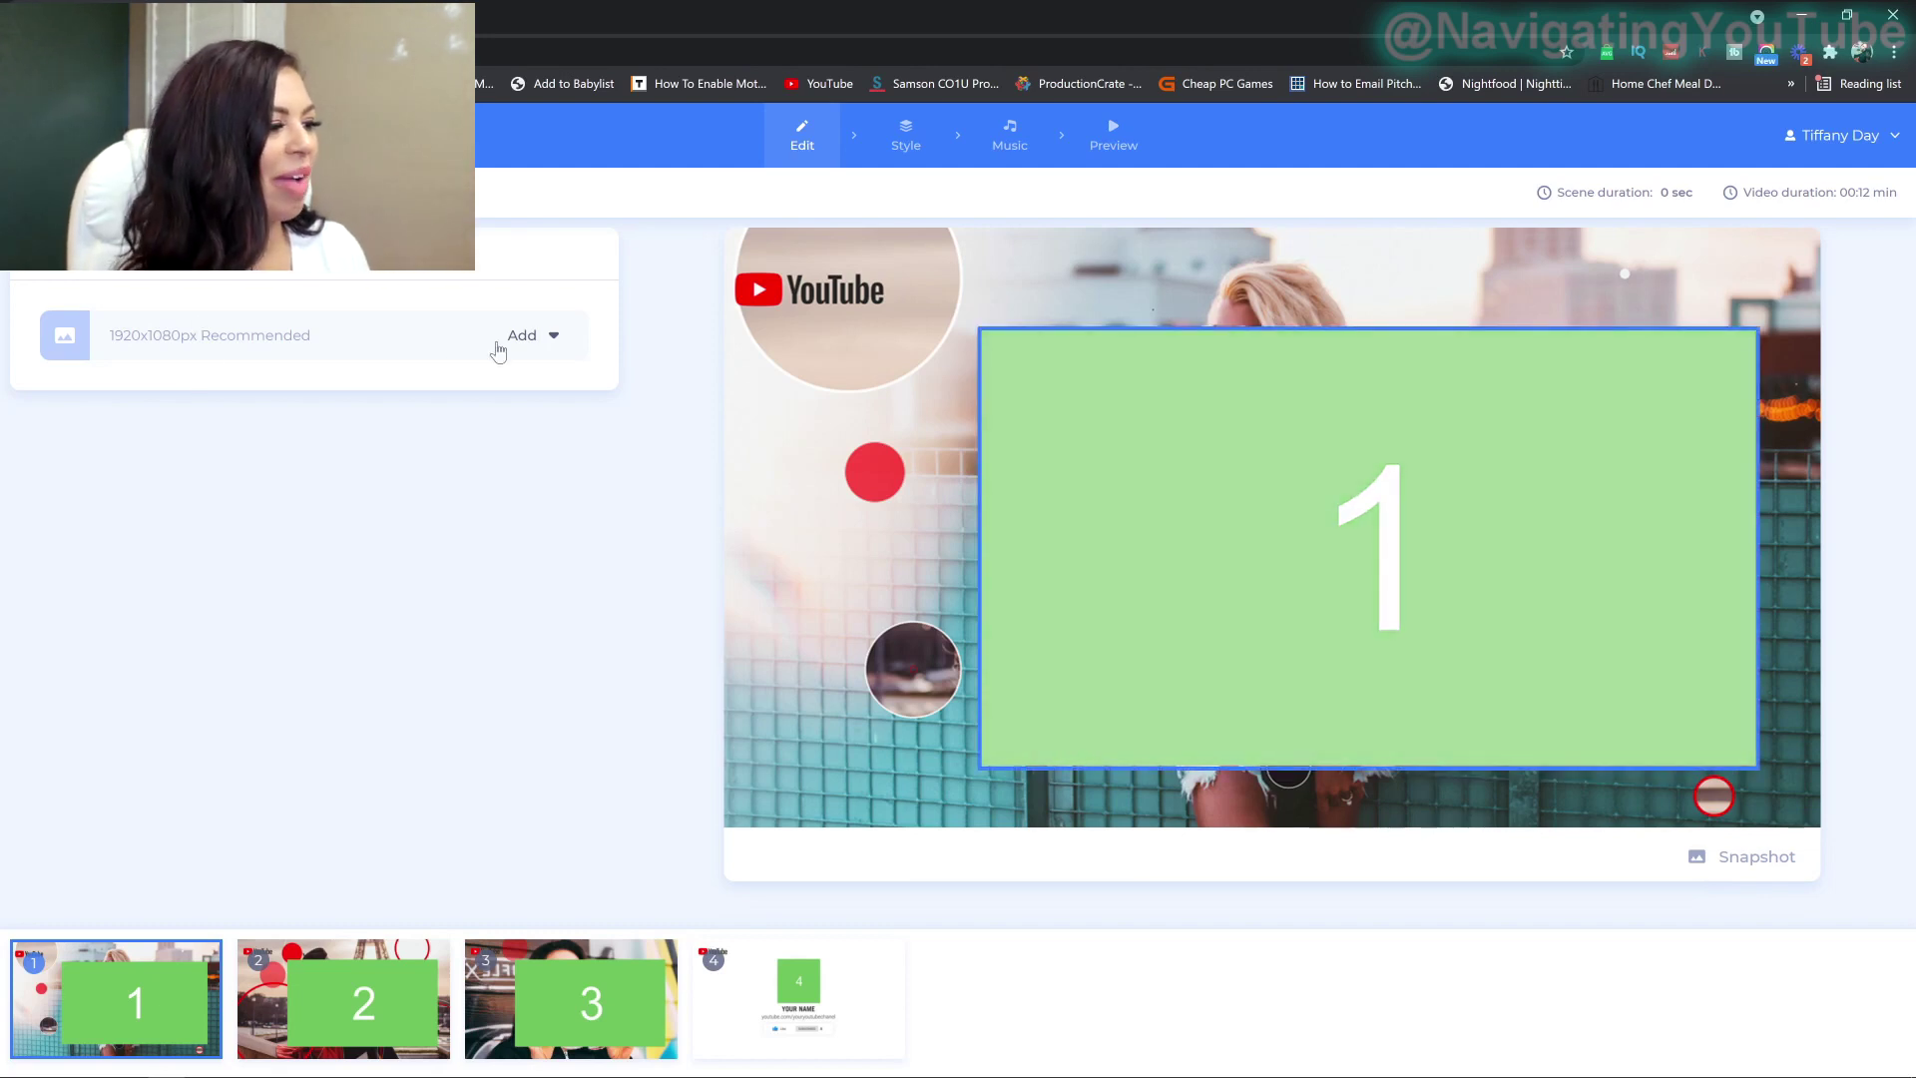
Step: Search the stock images for "food" and choose the colourful vegetable bowl photo for scene 1
{"action": "left_click", "coordinate": [520, 338]}
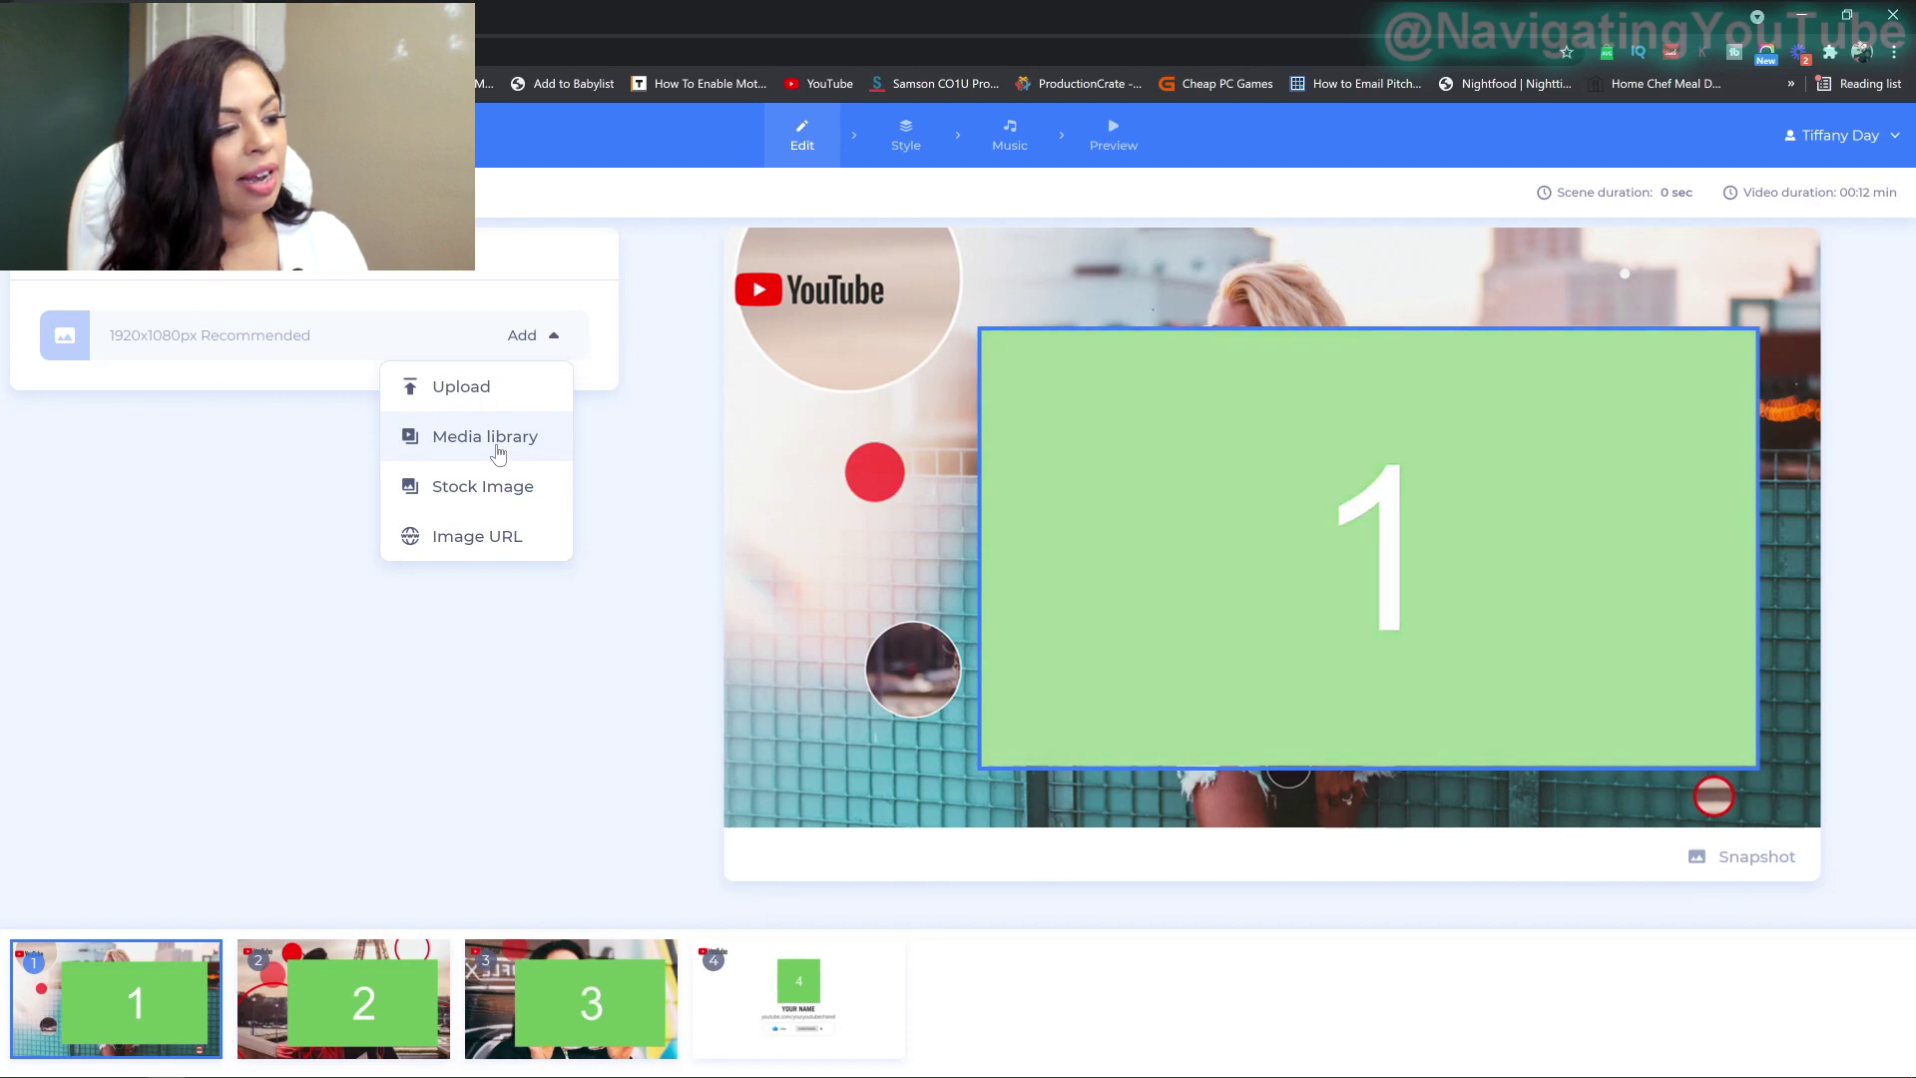
{"action": "left_click", "coordinate": [502, 488]}
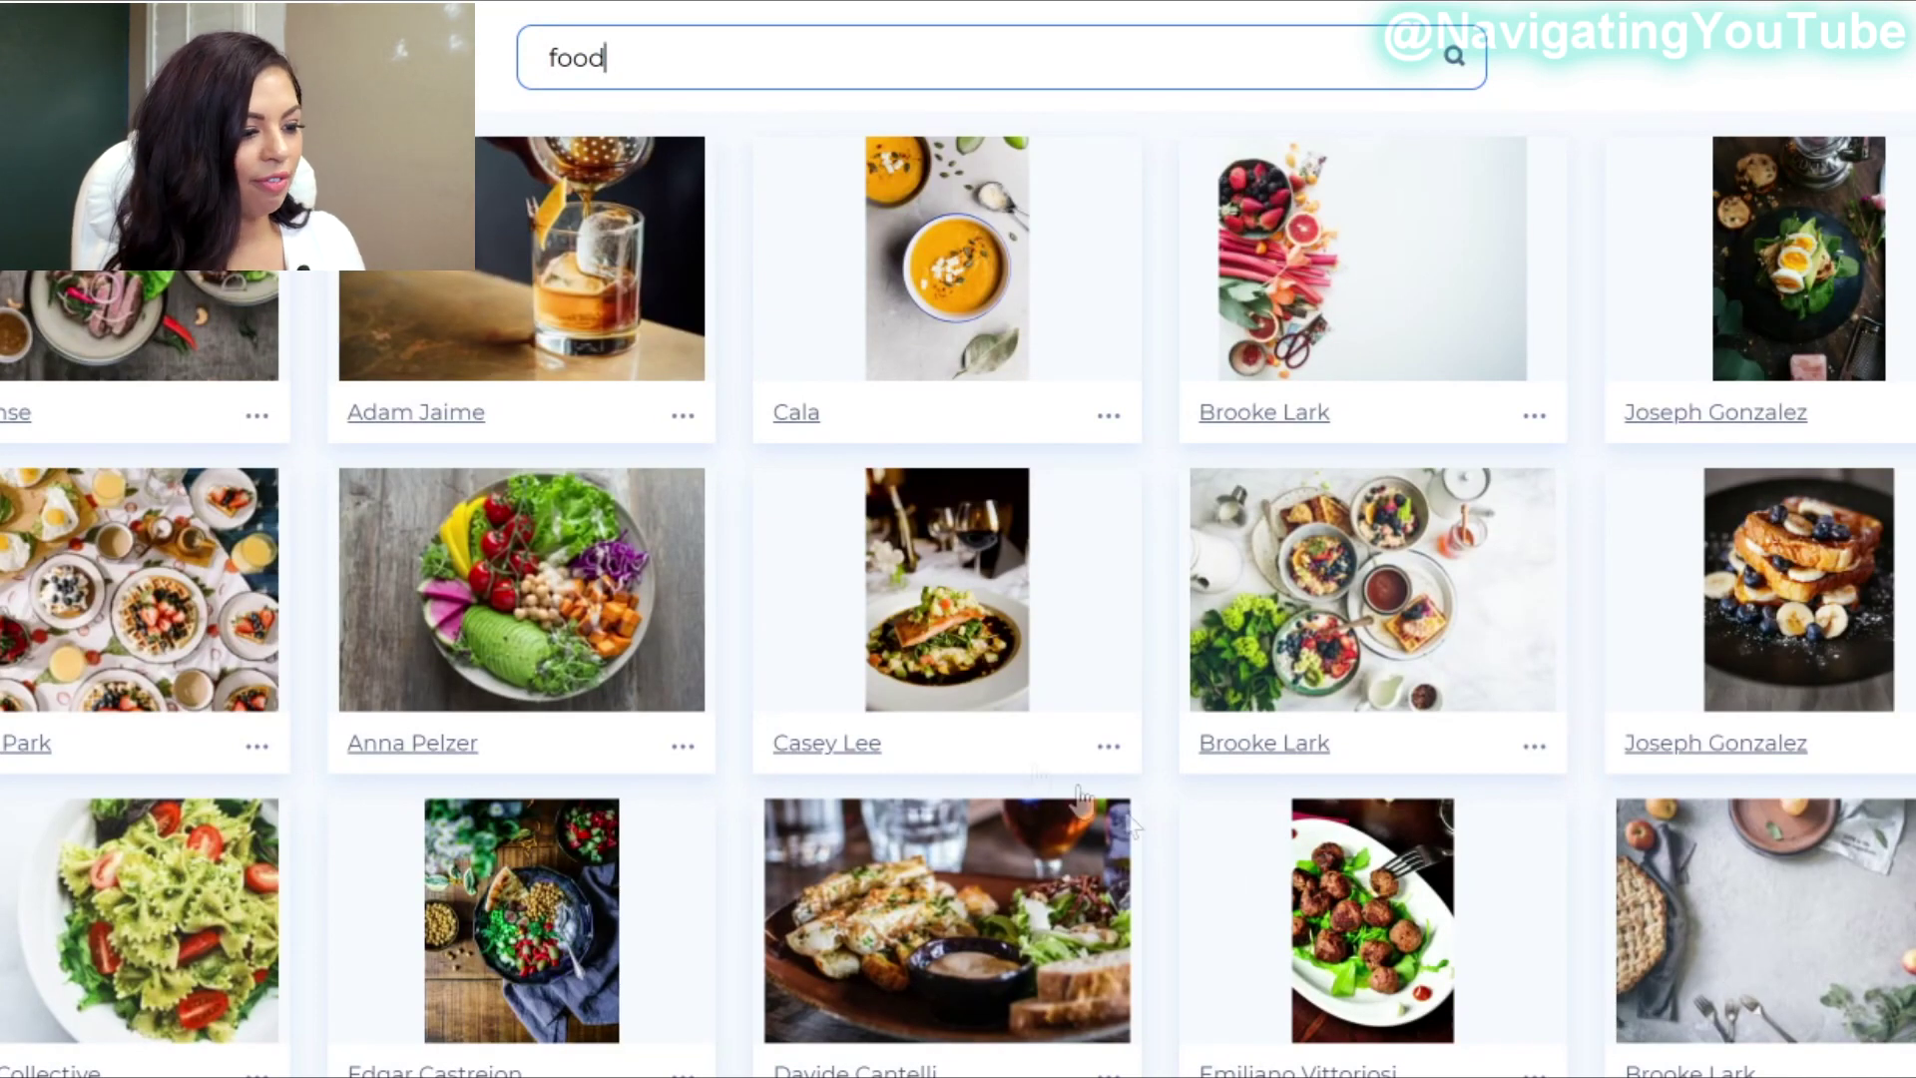
{"action": "left_click", "coordinate": [485, 597]}
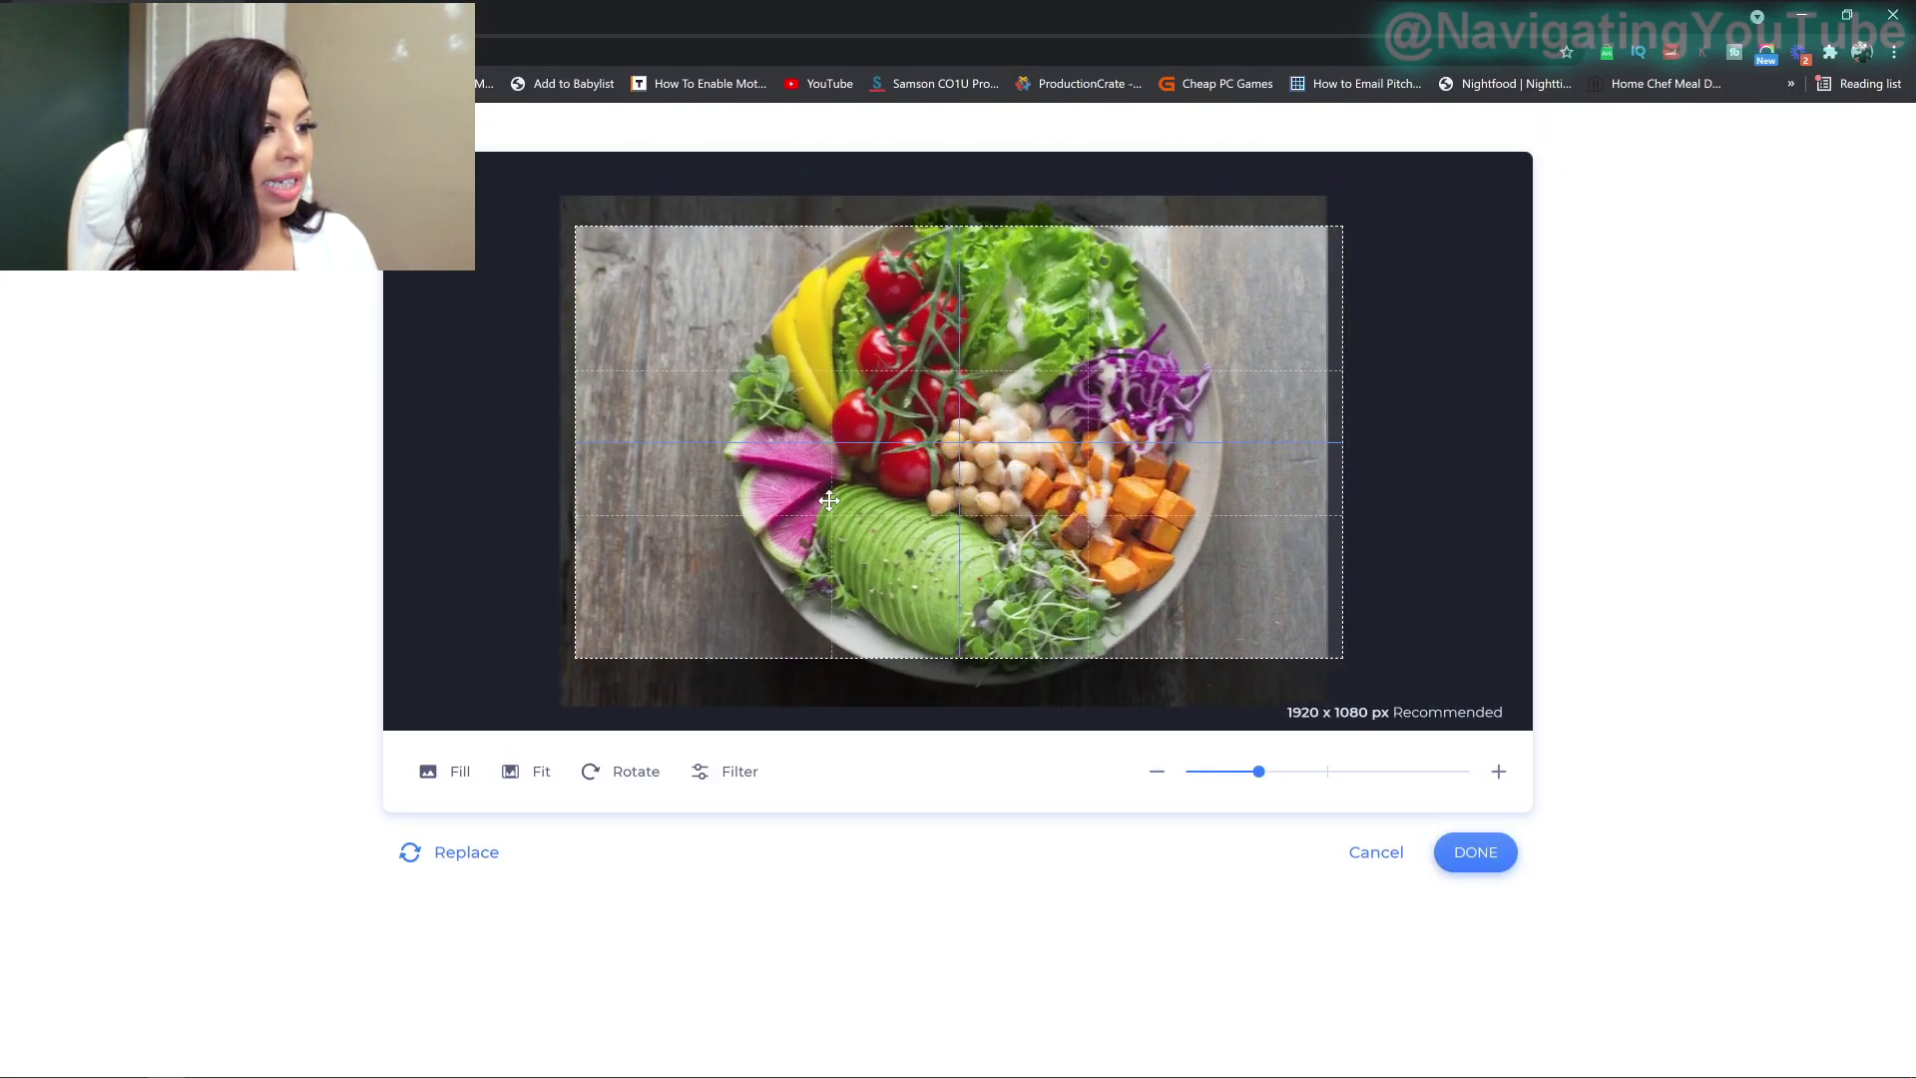
Step: Reposition the vegetable bowl photo, fit it inside the 1920 x 1080 px frame, and rotate it through a full turn
{"action": "left_click_drag", "start_coordinate": [829, 500], "coordinate": [838, 503]}
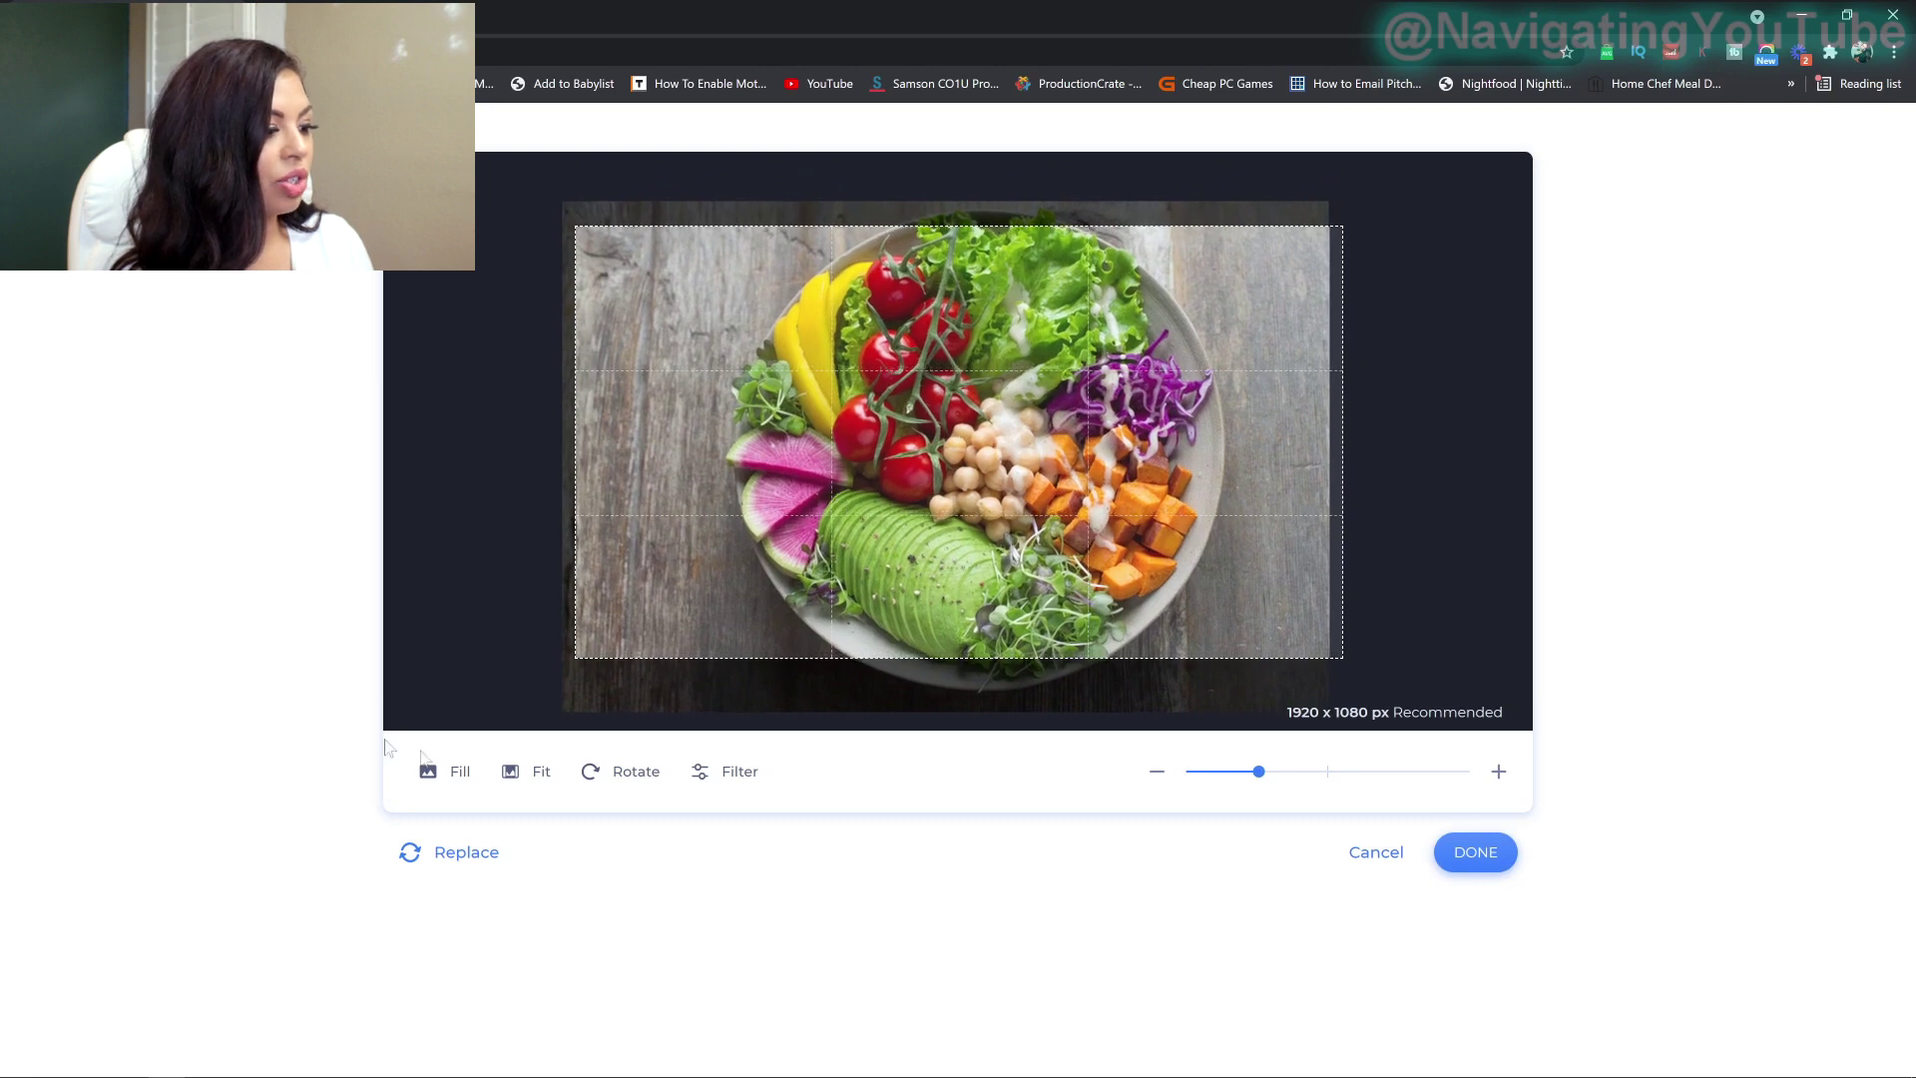
{"action": "left_click", "coordinate": [517, 780]}
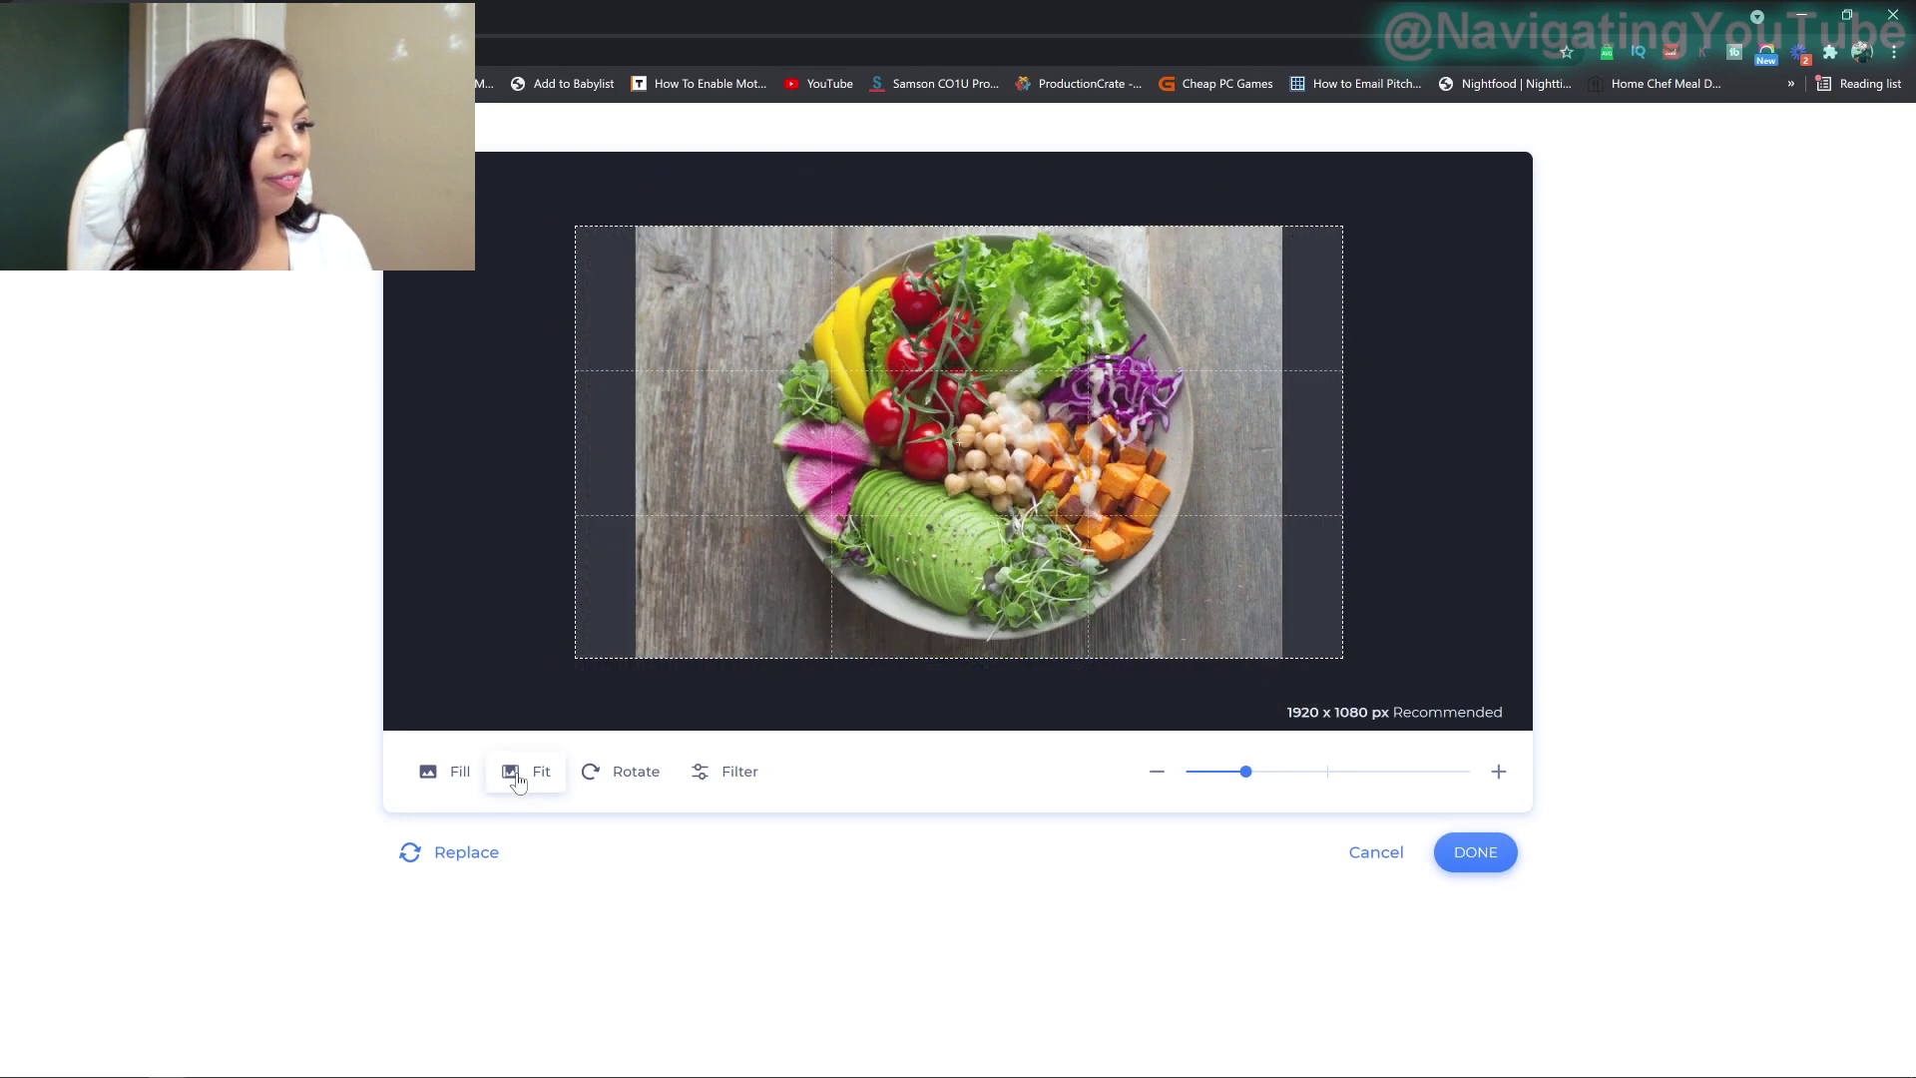
{"action": "left_click", "coordinate": [613, 783]}
{"action": "left_click", "coordinate": [613, 783]}
{"action": "left_click", "coordinate": [613, 783]}
{"action": "left_click", "coordinate": [613, 783]}
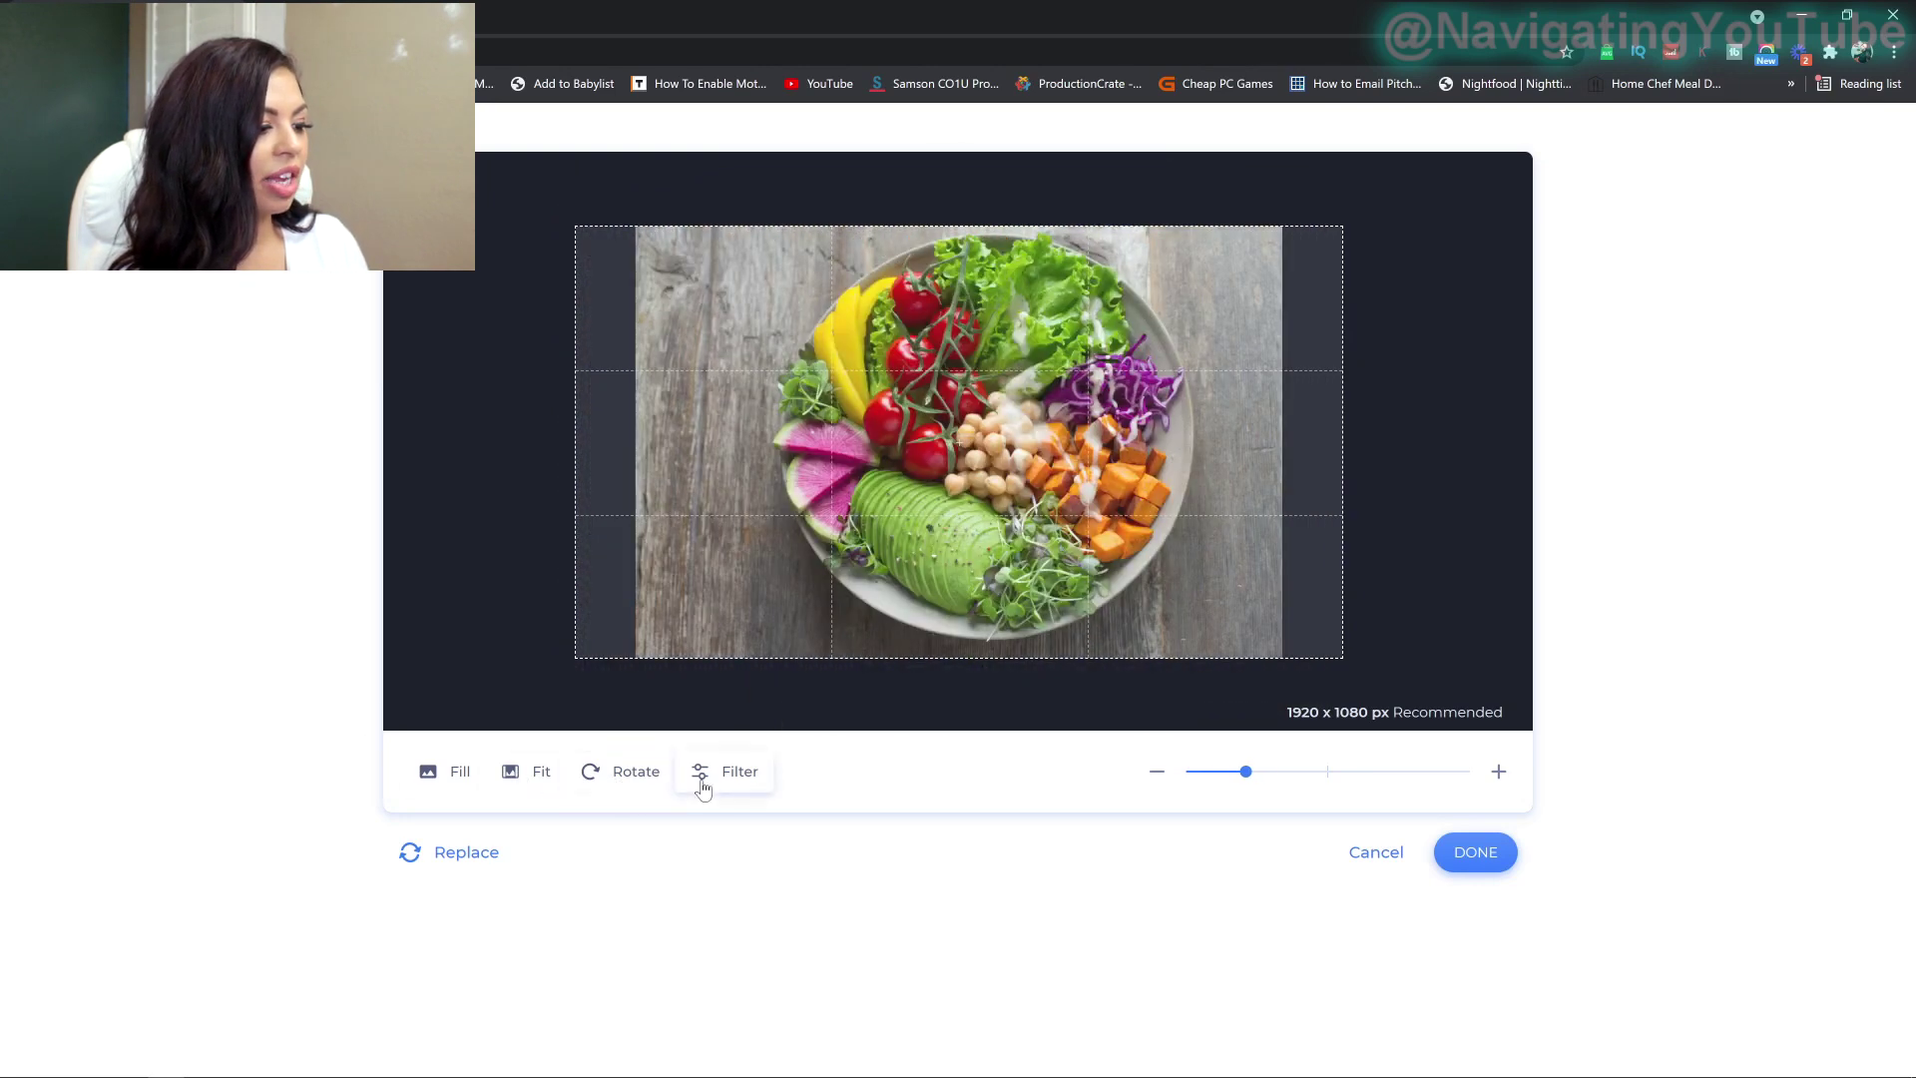
Step: Try the 1977 filter with brightness 0.2 on the vegetable bowl photo, and cancel adding the image
{"action": "left_click", "coordinate": [701, 776]}
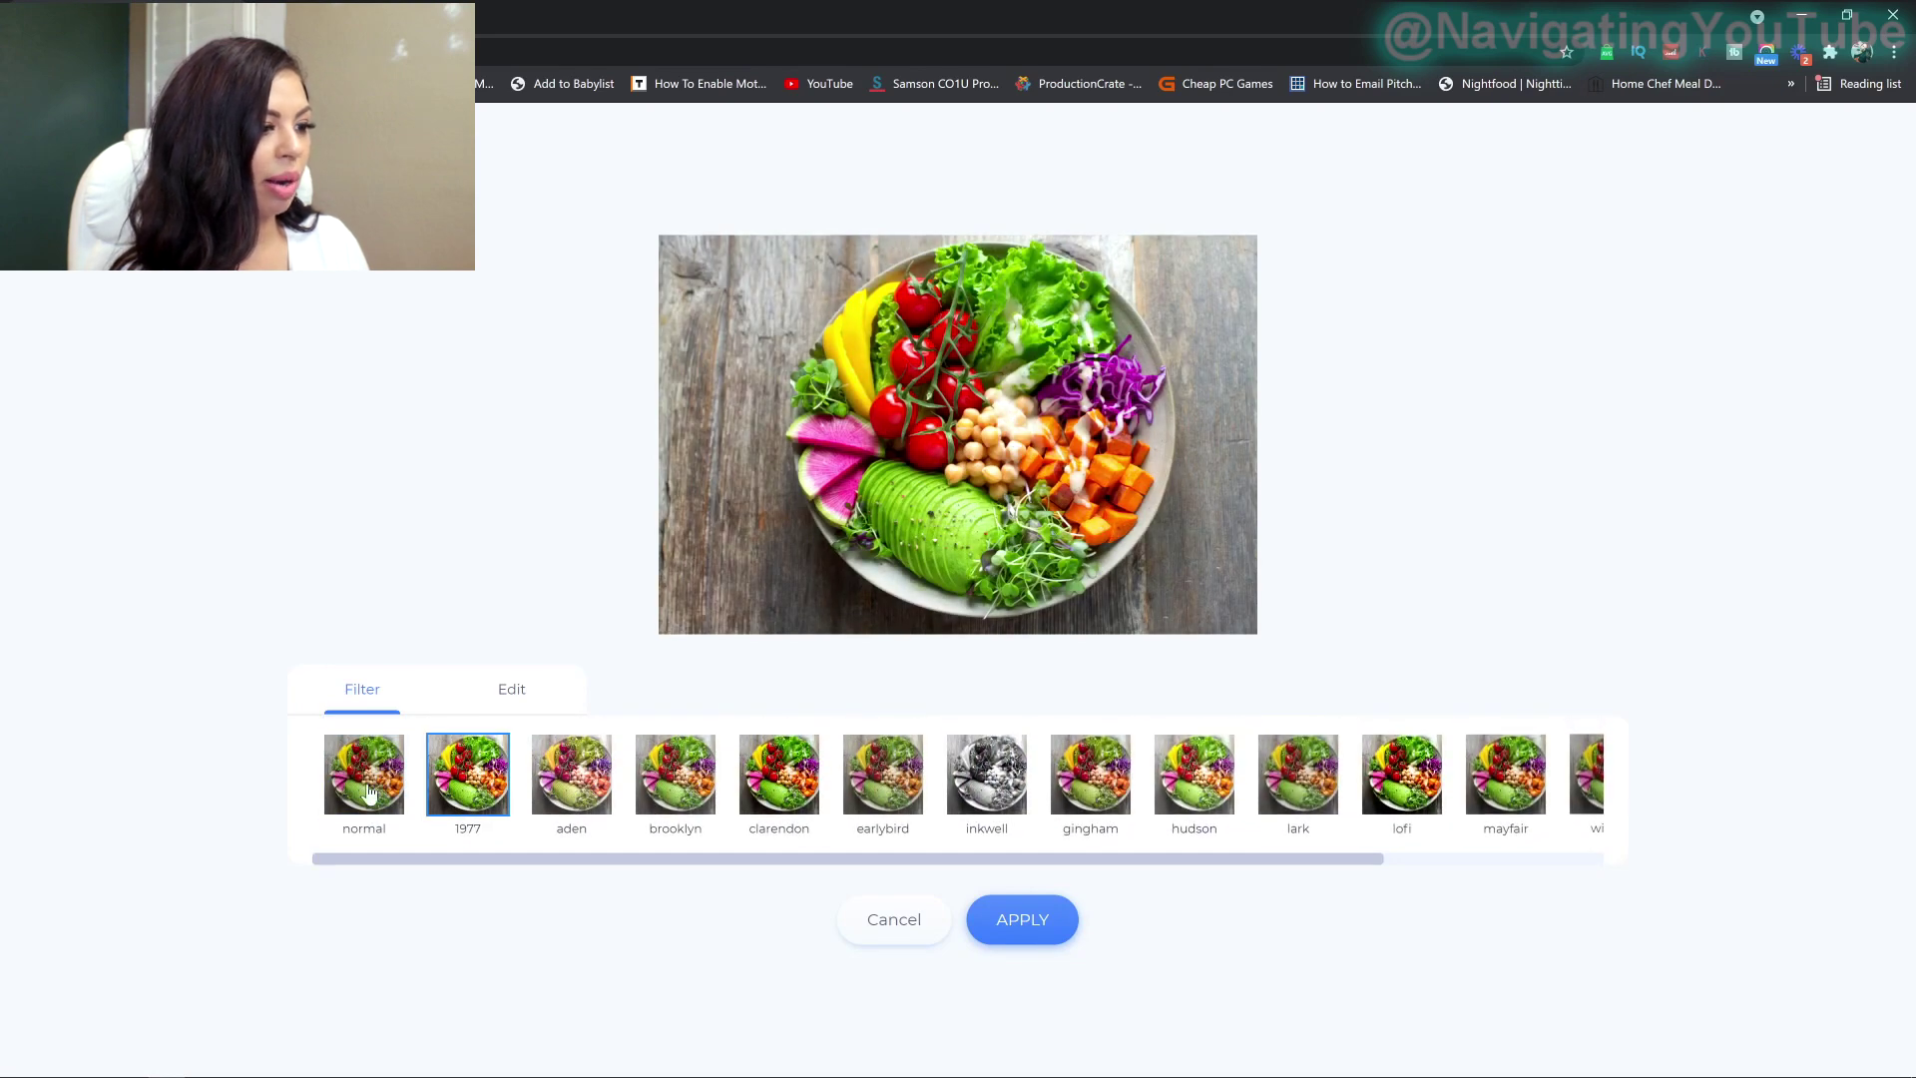
{"action": "left_click", "coordinate": [450, 796]}
{"action": "left_click", "coordinate": [526, 706]}
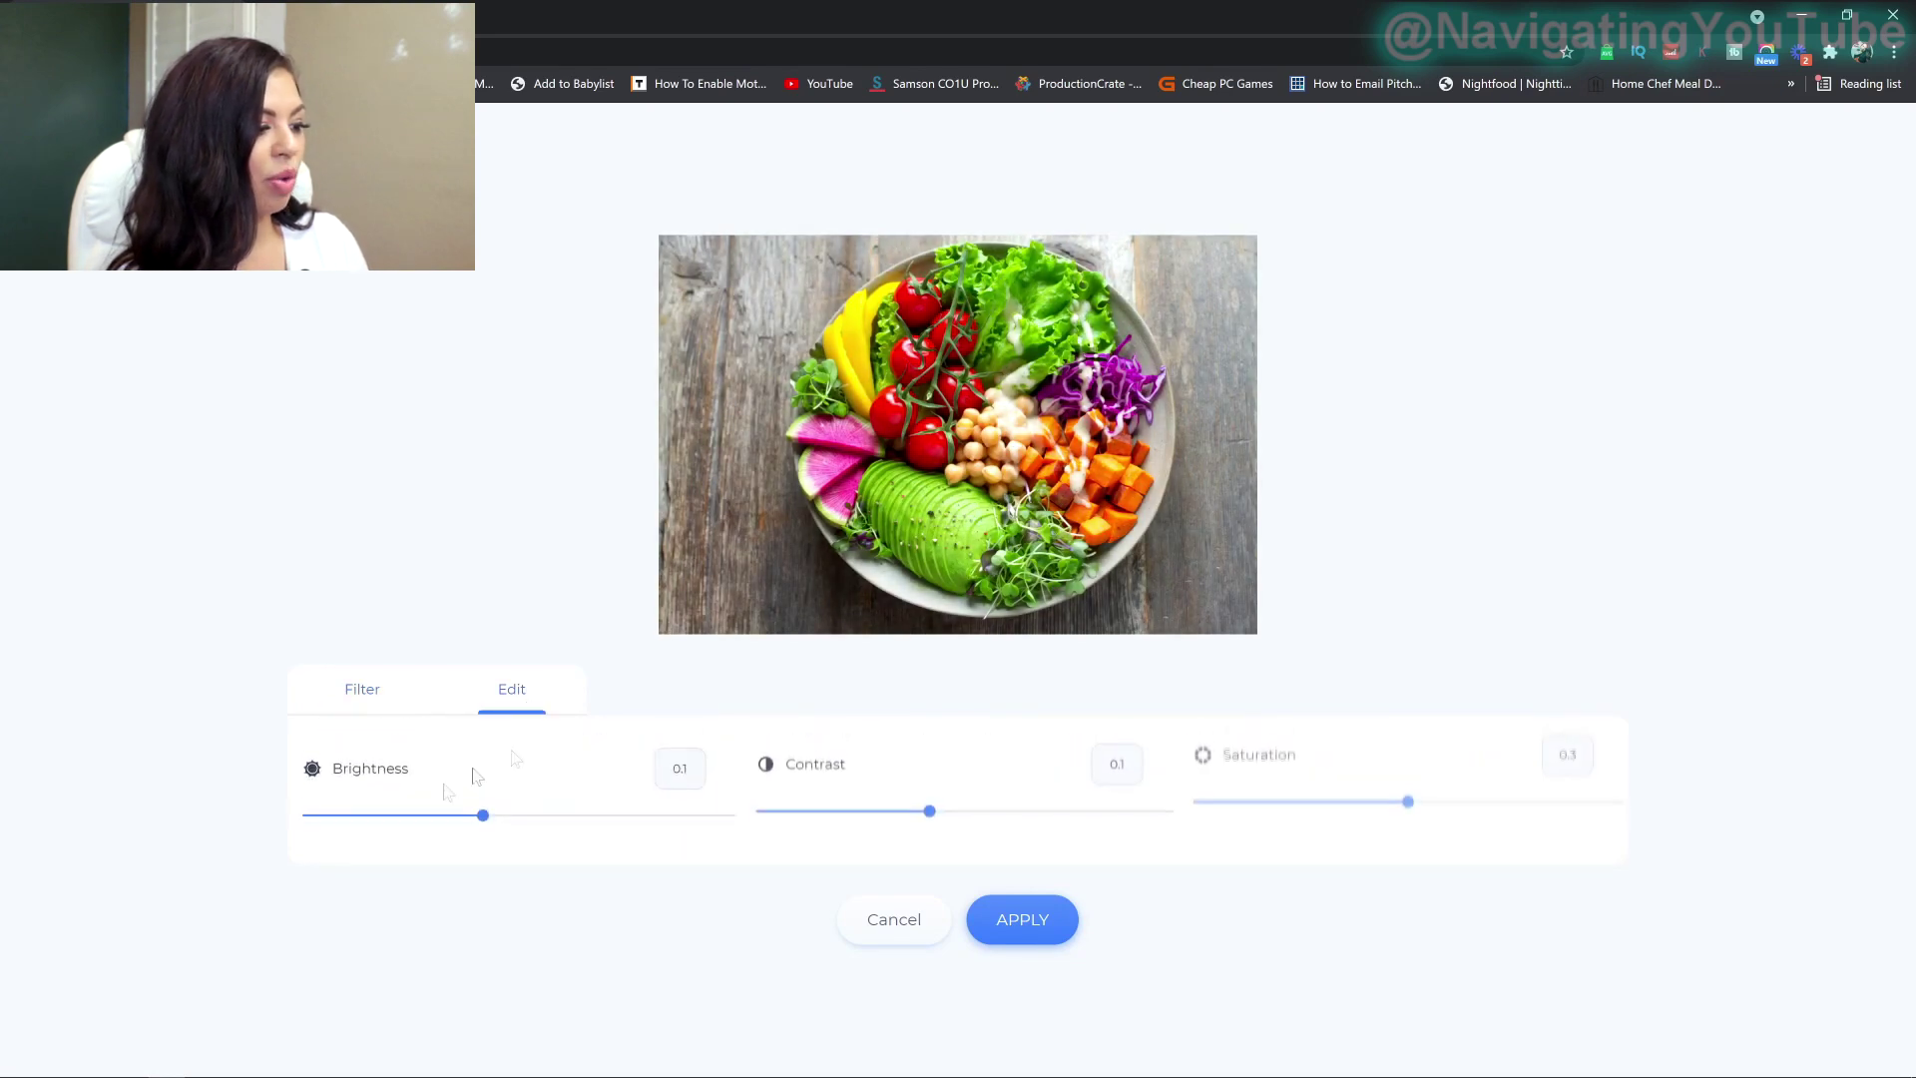
{"action": "mouse_move", "coordinate": [479, 824]}
{"action": "left_mouse_down"}
{"action": "mouse_move", "coordinate": [556, 825]}
{"action": "mouse_move", "coordinate": [499, 826]}
{"action": "left_mouse_up"}
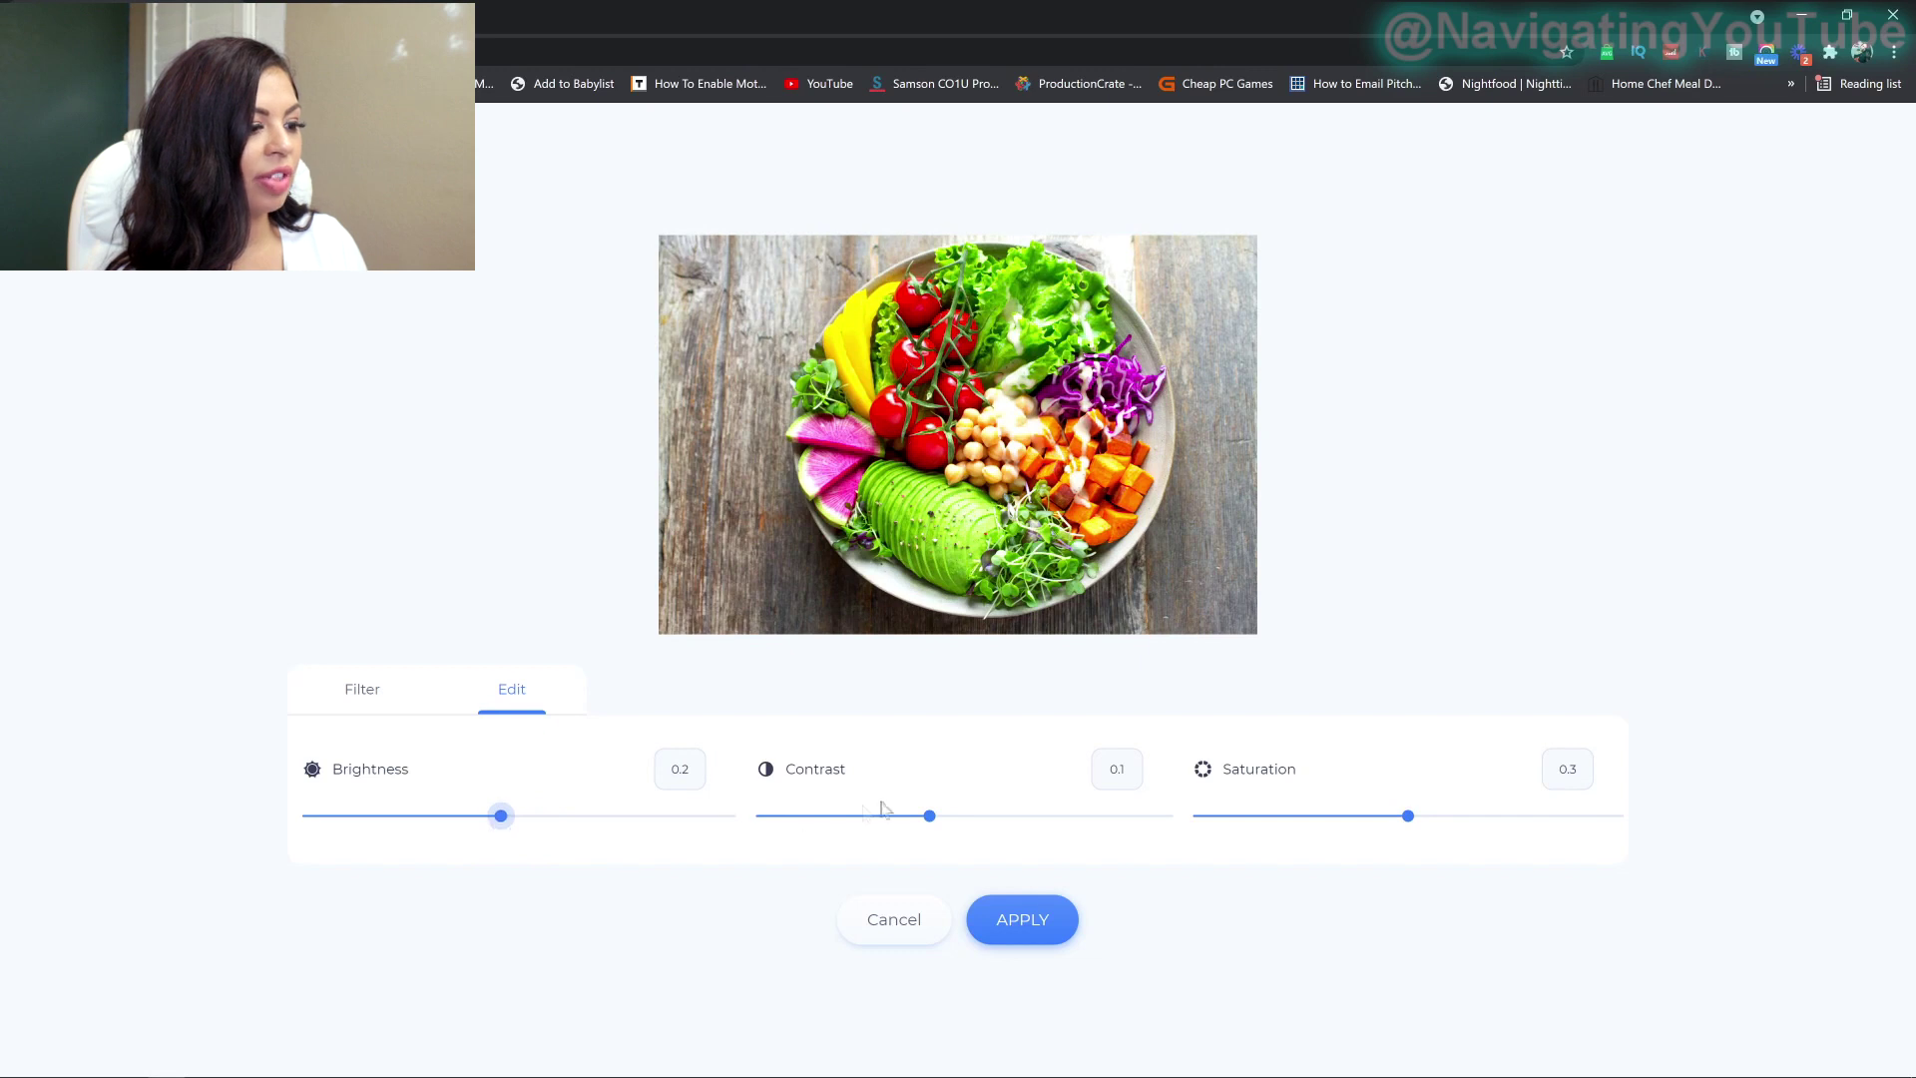
{"action": "mouse_move", "coordinate": [922, 822]}
{"action": "left_mouse_down"}
{"action": "mouse_move", "coordinate": [948, 818]}
{"action": "mouse_move", "coordinate": [934, 827]}
{"action": "left_mouse_up"}
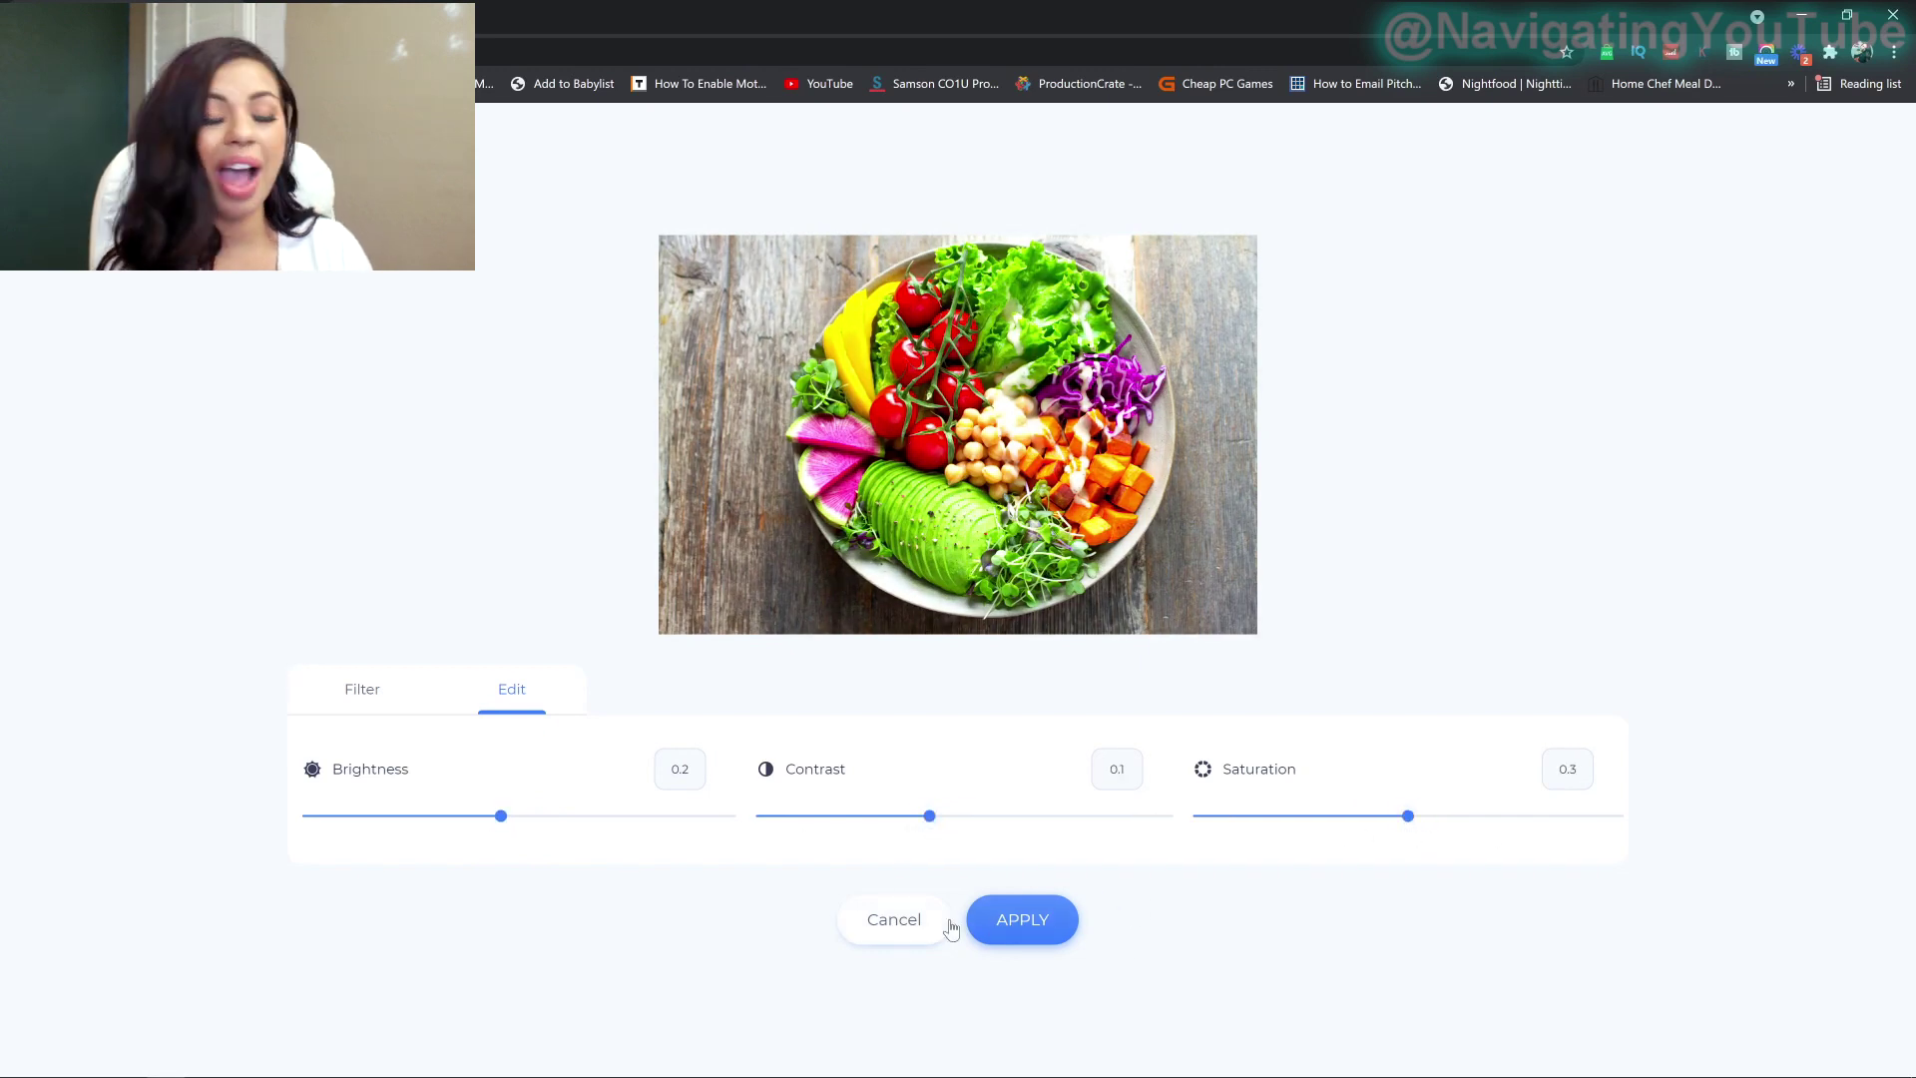
{"action": "left_click", "coordinate": [997, 930]}
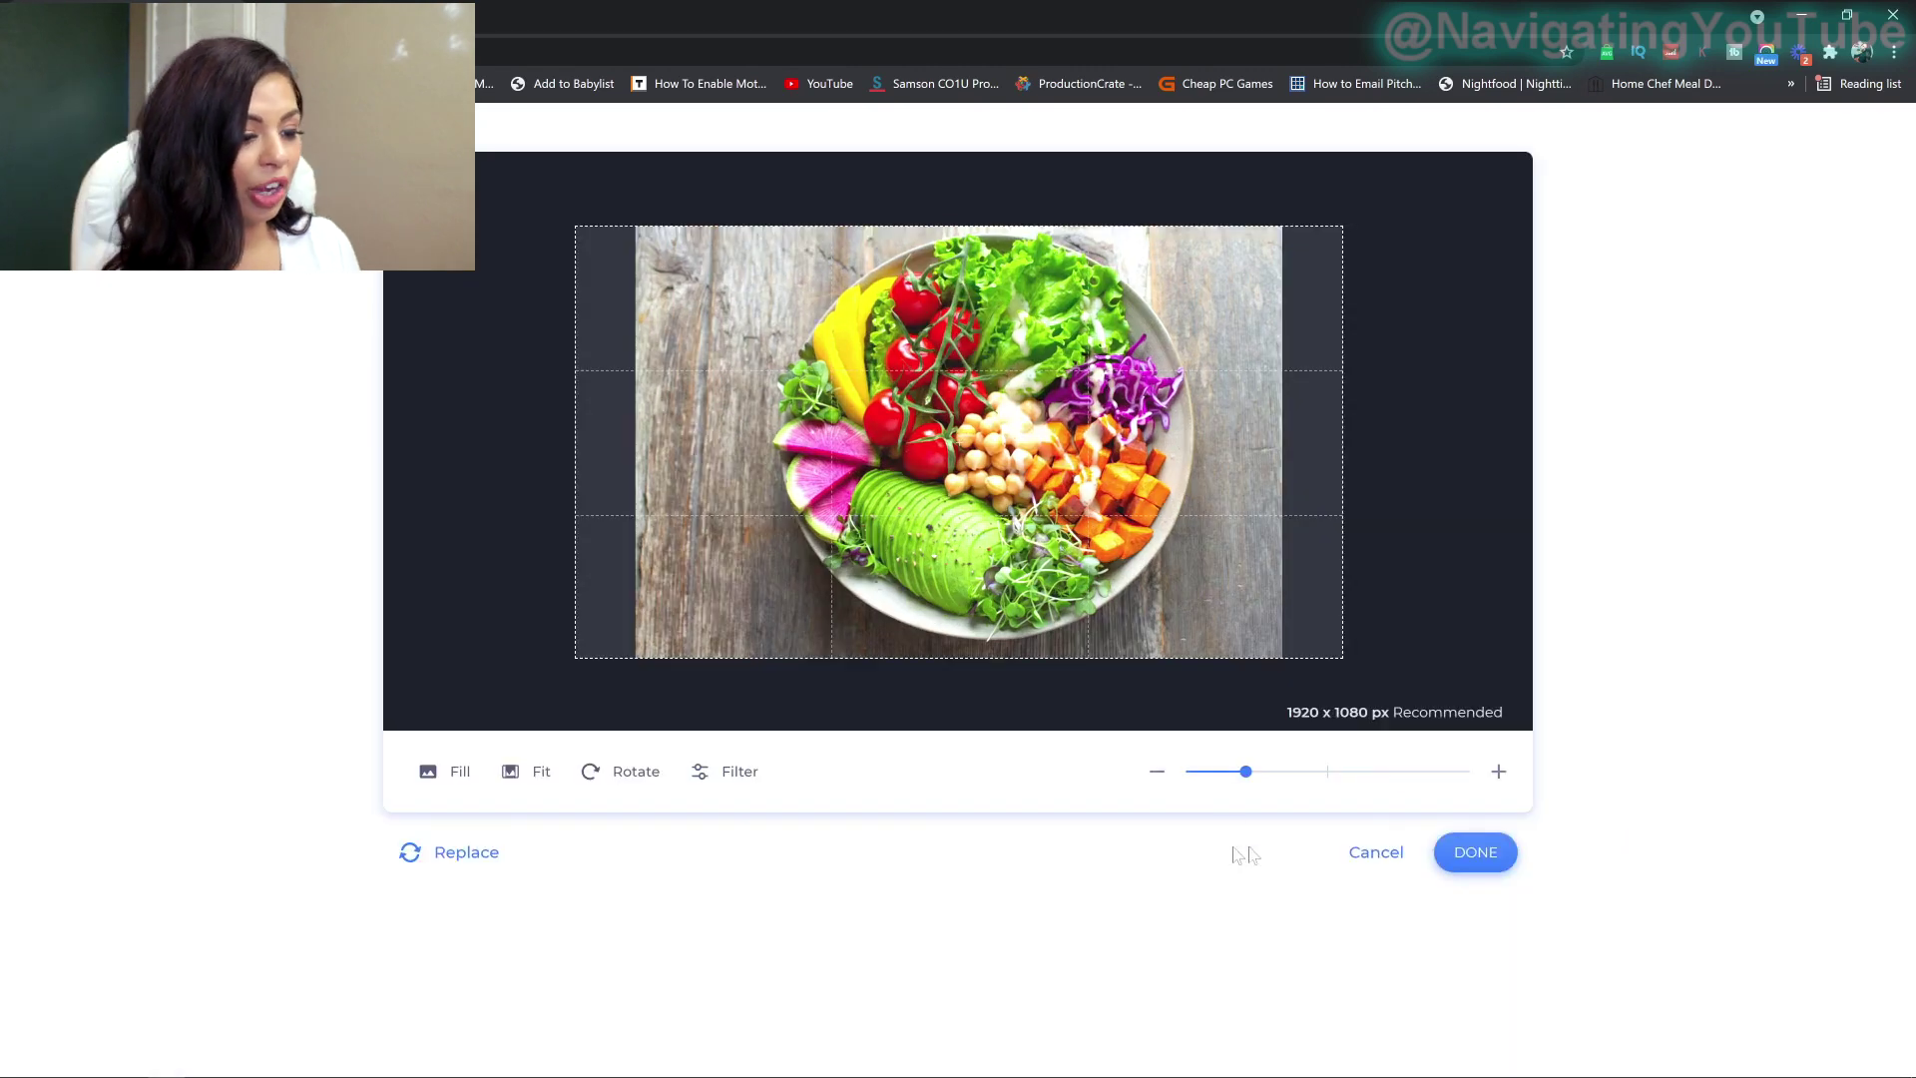
{"action": "left_click", "coordinate": [1376, 854]}
Step: Add the photo Untitled design (15).png to scene 1, and upload the photo of the woman holding a phone to scene 2, enlarging and repositioning it
{"action": "left_click", "coordinate": [532, 336]}
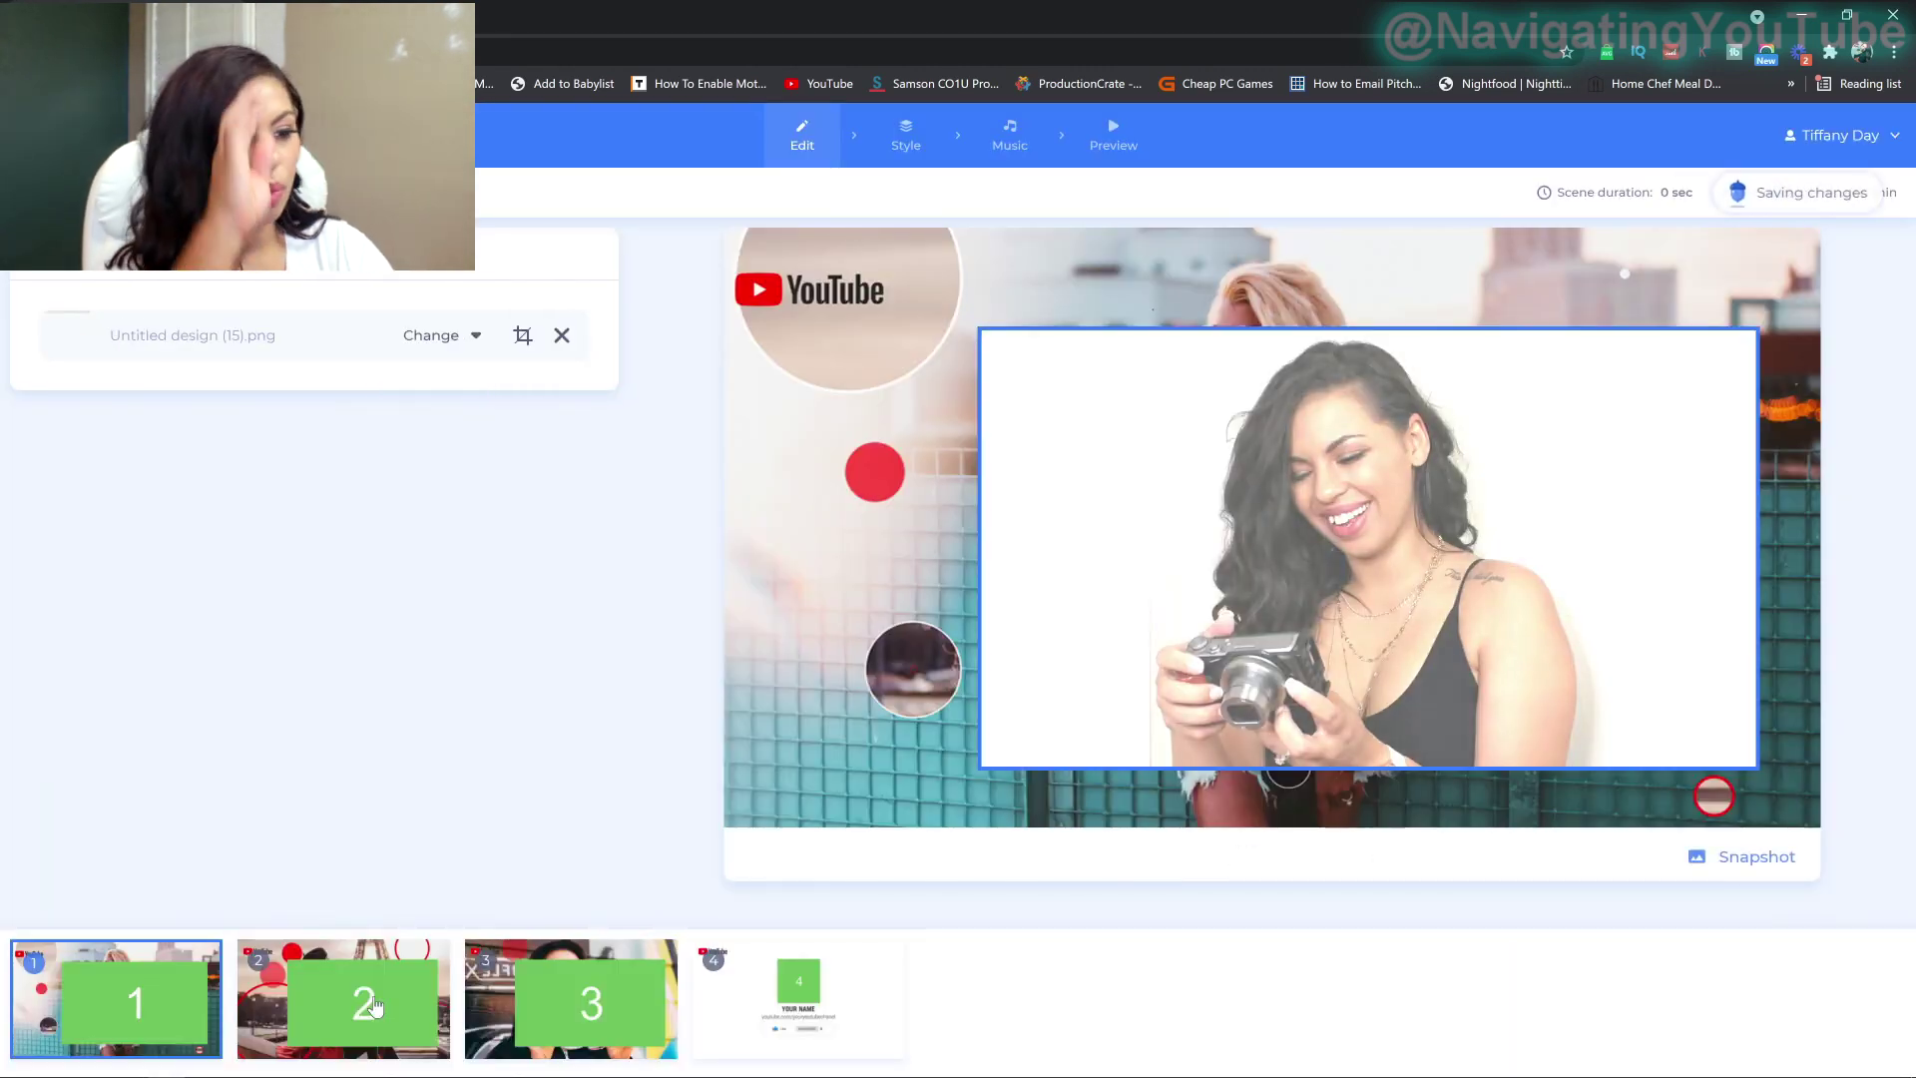
{"action": "left_click", "coordinate": [359, 1015]}
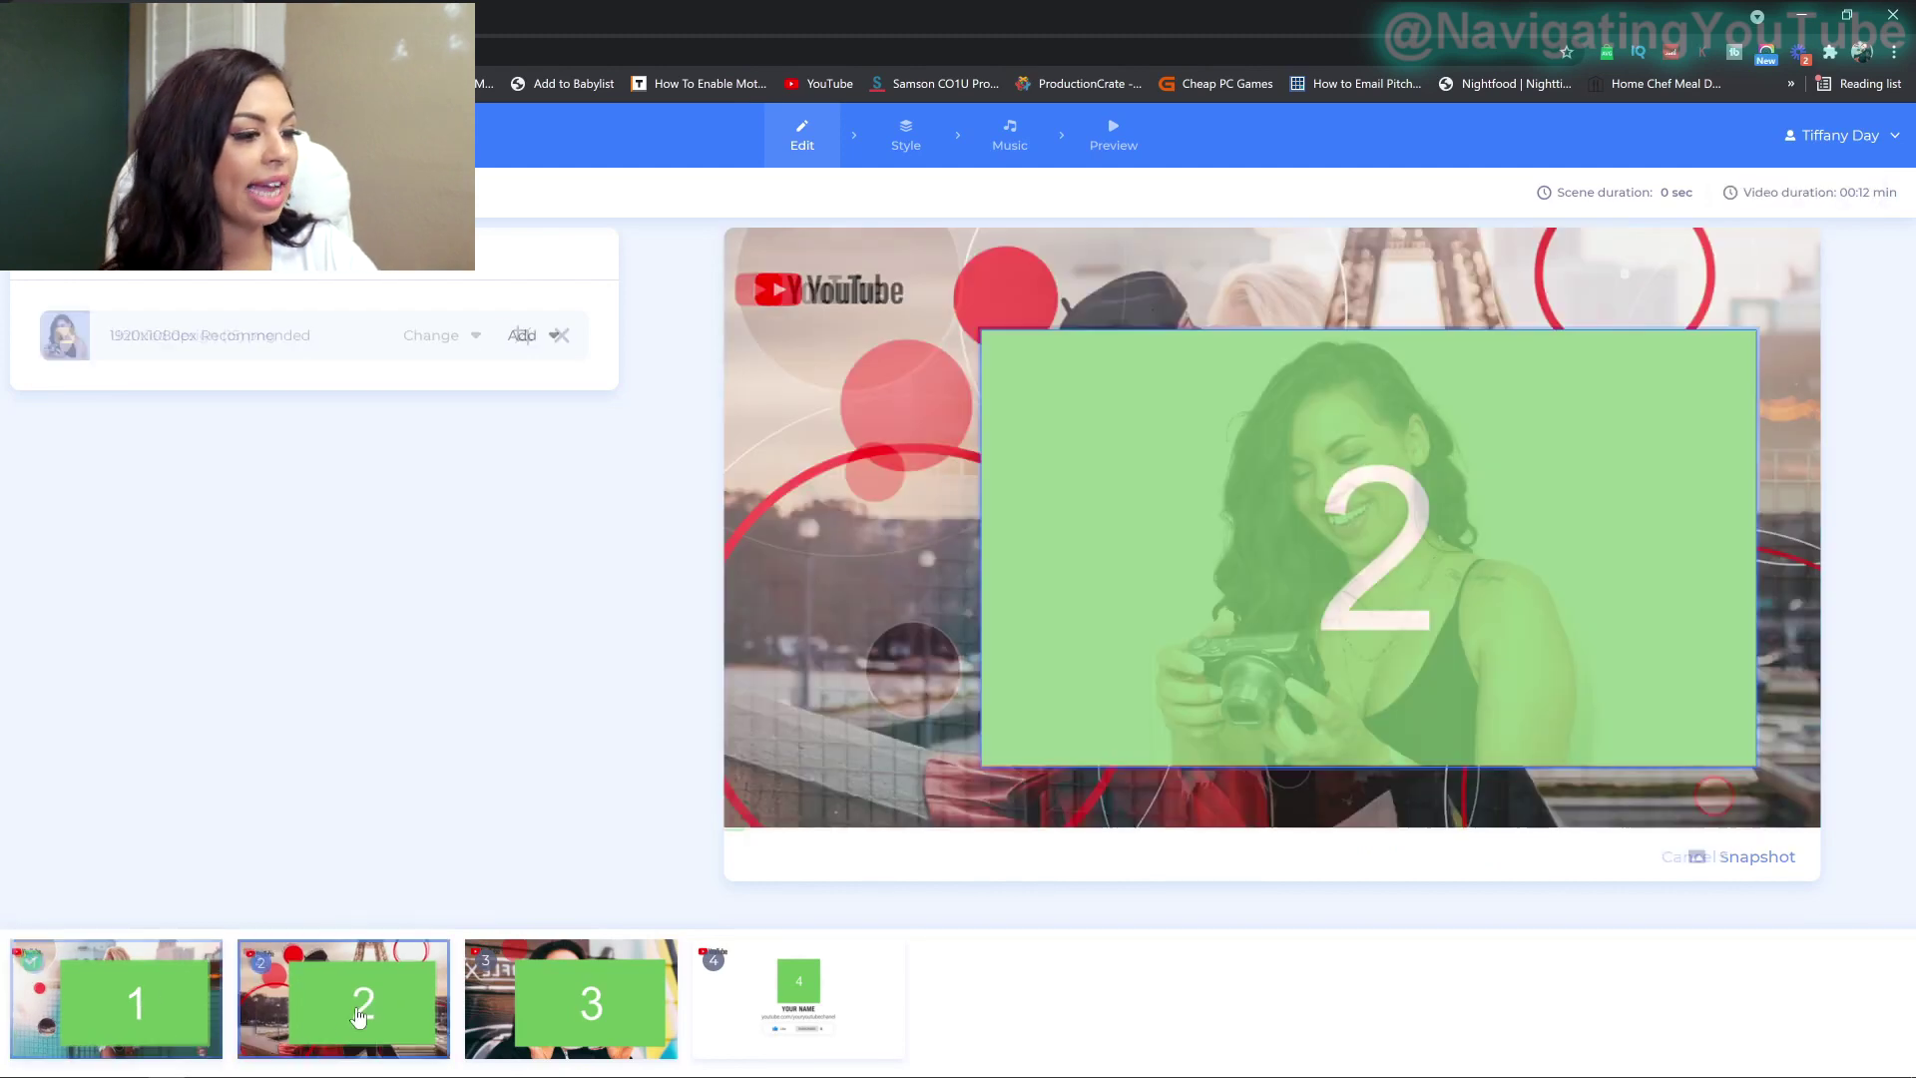
{"action": "left_click", "coordinate": [536, 335]}
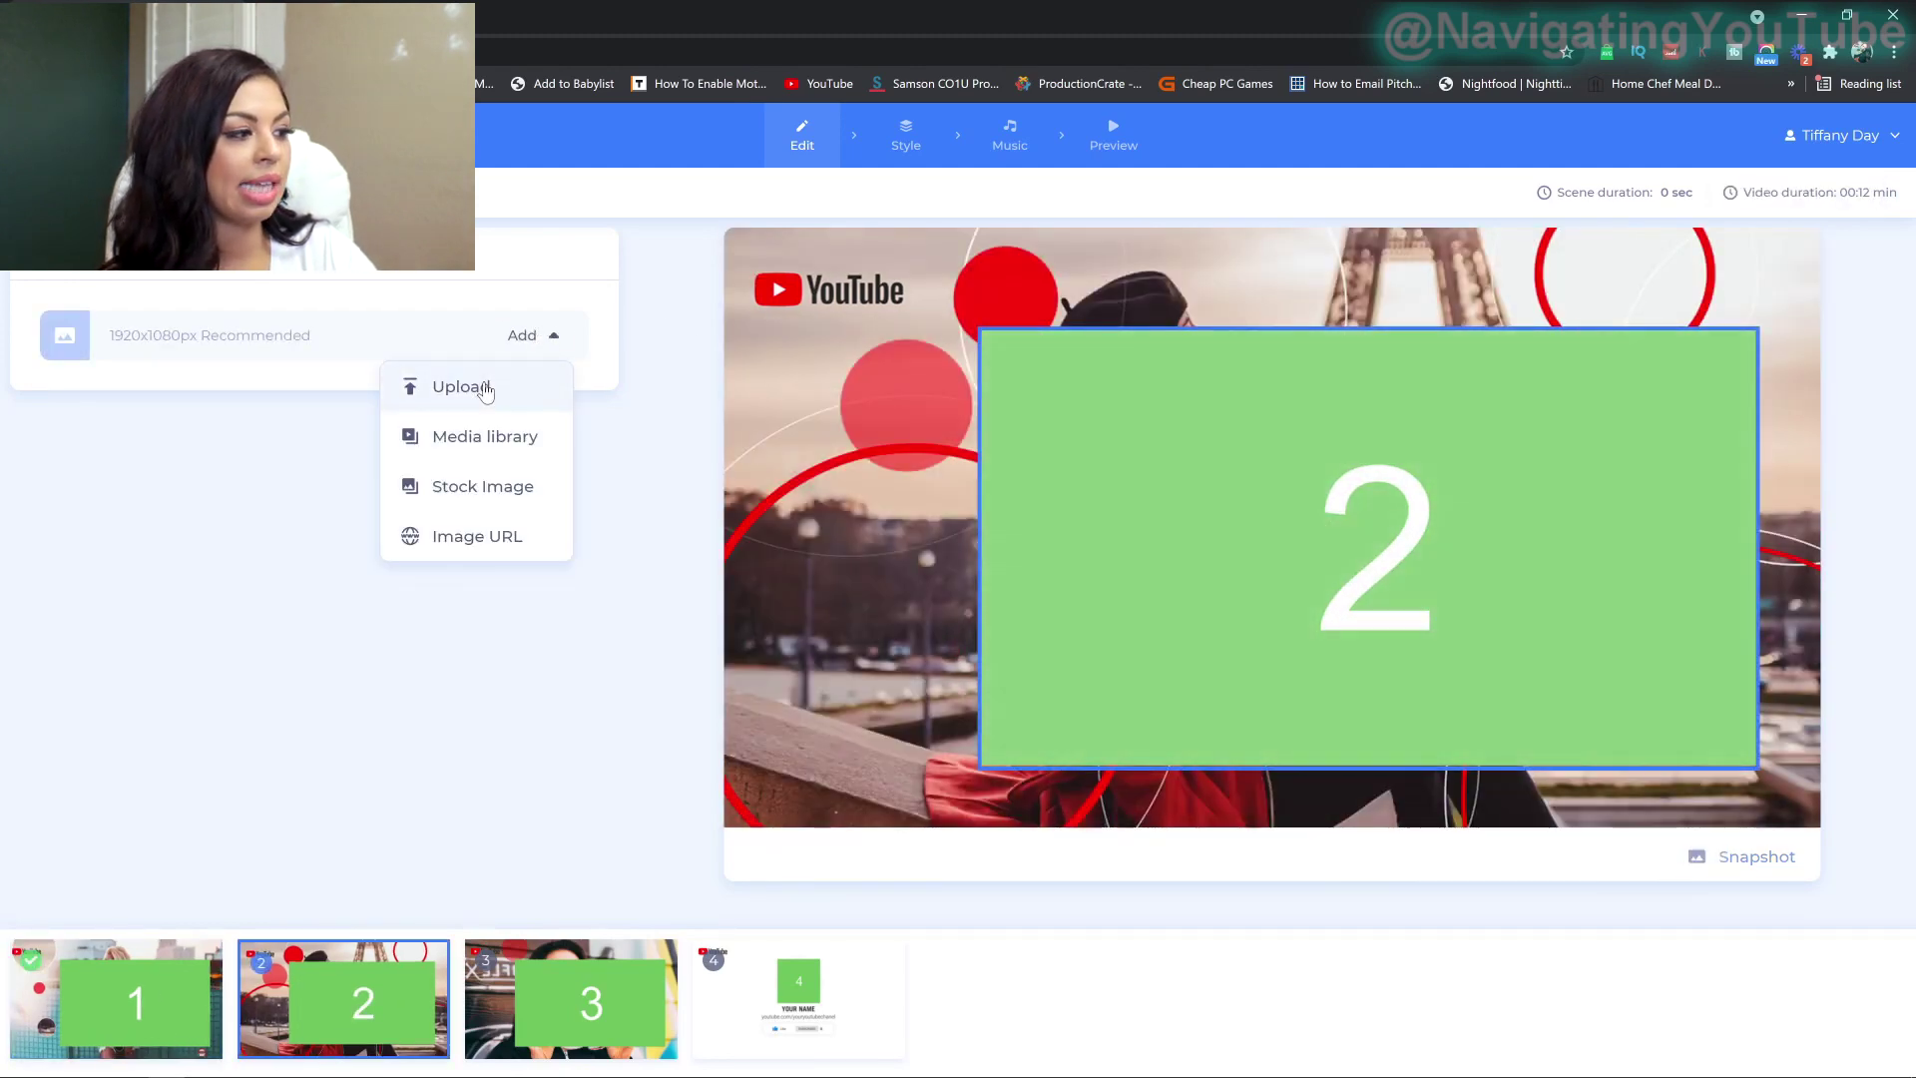
{"action": "left_click", "coordinate": [486, 387]}
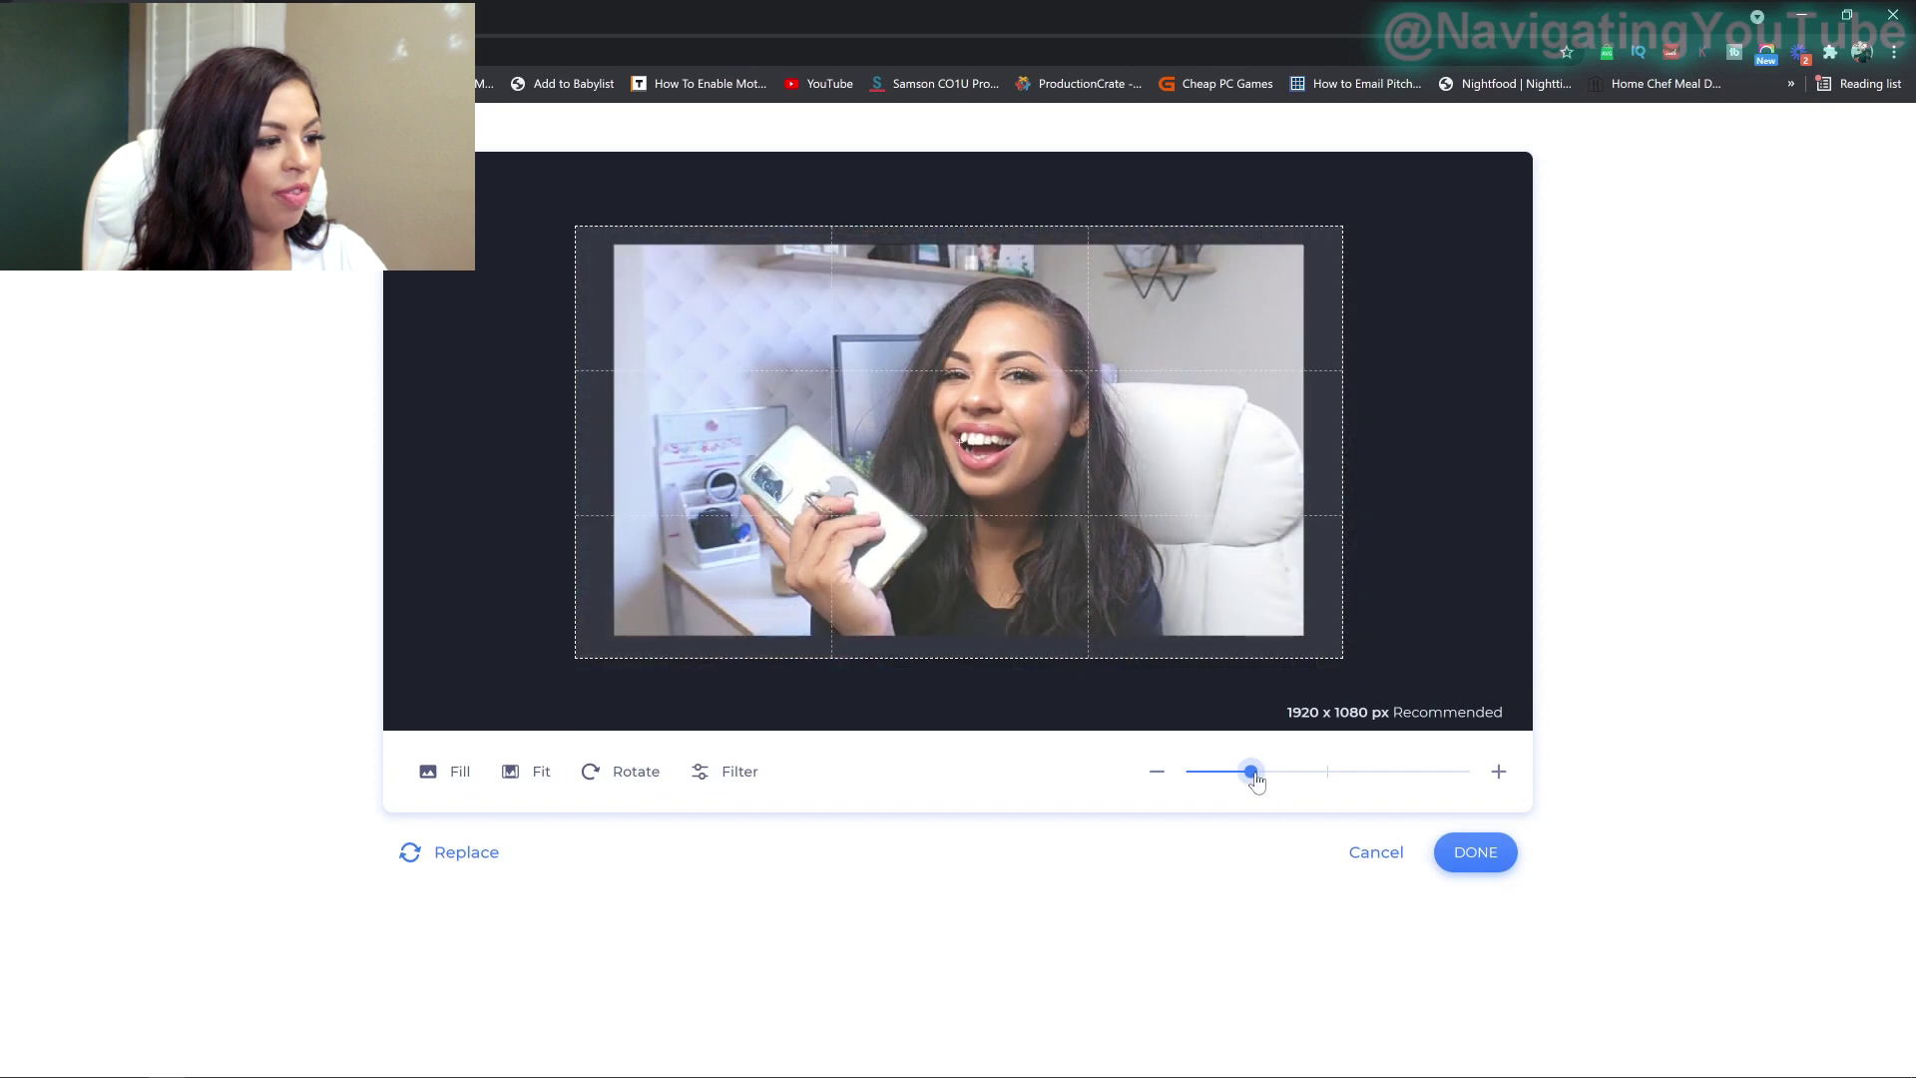
{"action": "left_click_drag", "start_coordinate": [1253, 775], "coordinate": [1262, 776]}
{"action": "left_click_drag", "start_coordinate": [1148, 626], "coordinate": [1143, 606]}
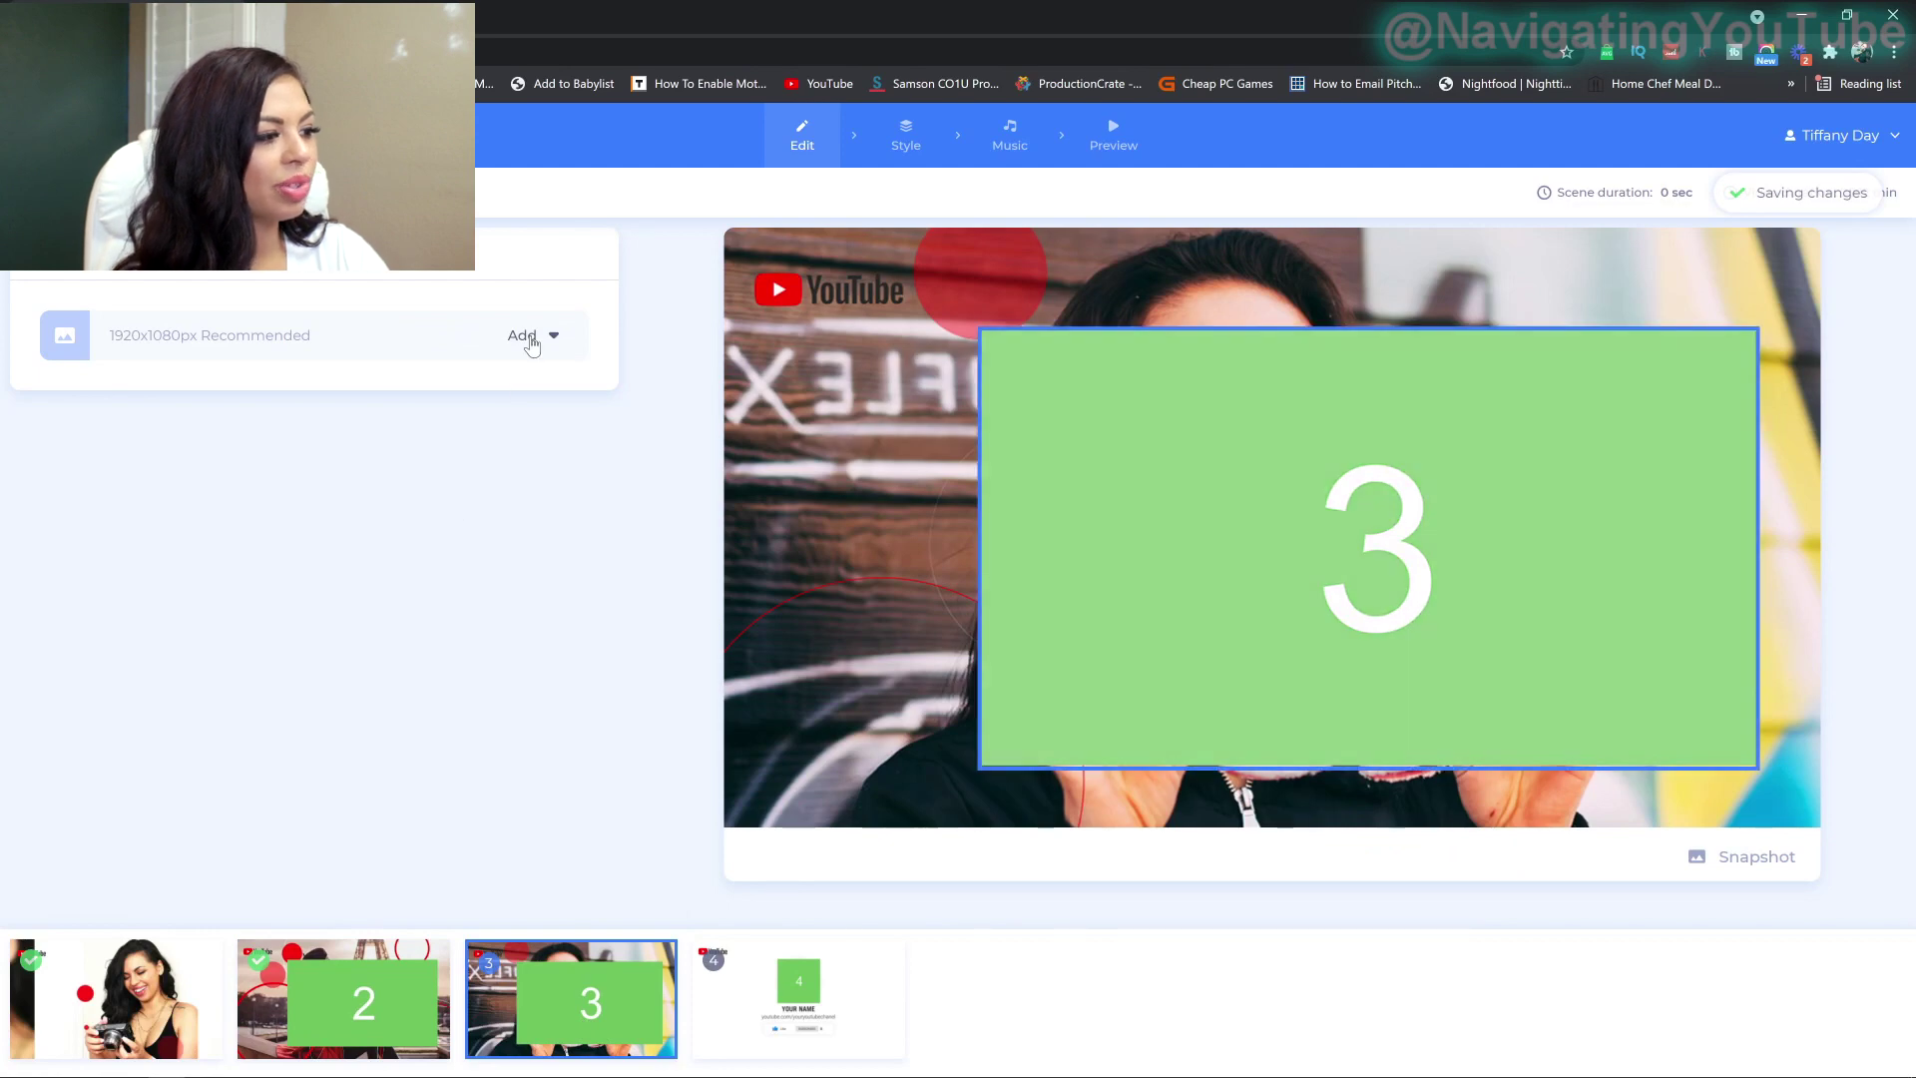
Step: Upload a photo from the computer into the image holder of scene 3
{"action": "left_click", "coordinate": [530, 339]}
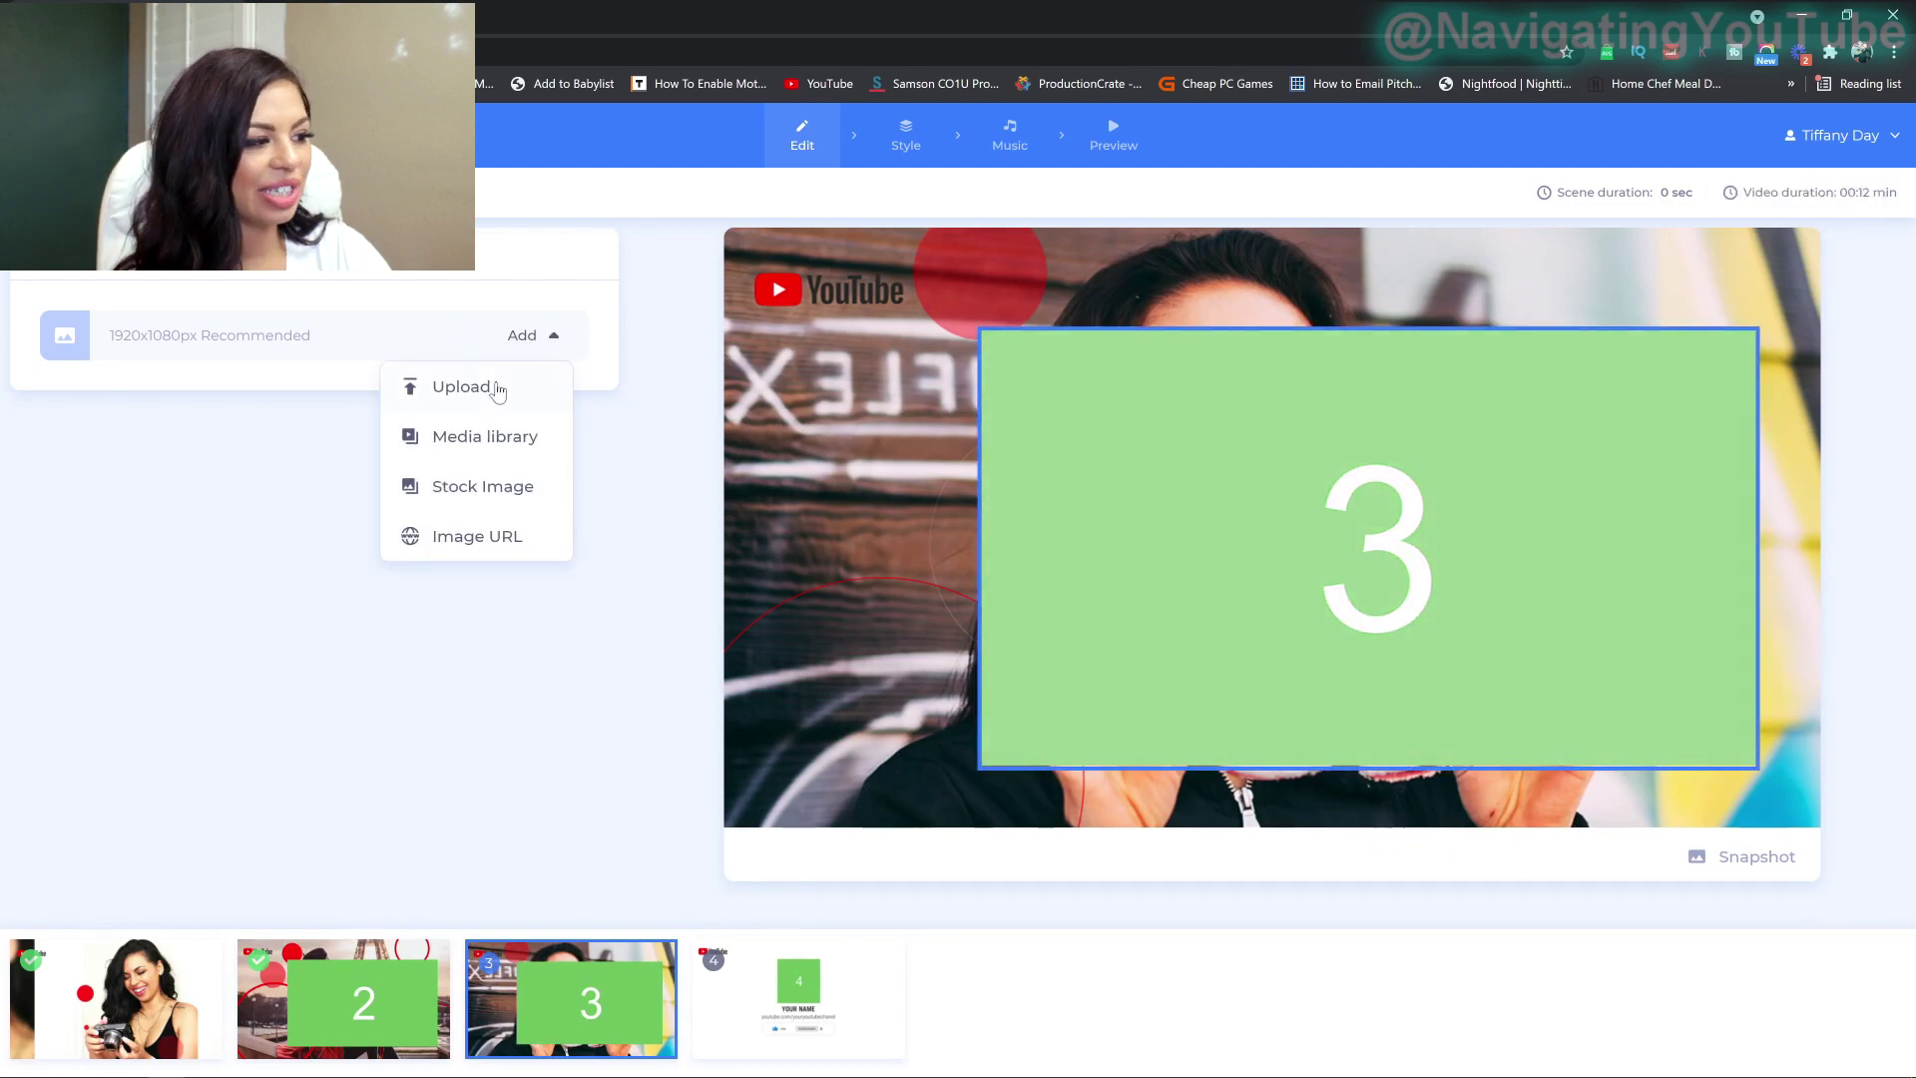
{"action": "left_click", "coordinate": [498, 389]}
Step: Add the photo Untitled design (8).png to scene 4 and enter "Navigating YouTube" as its first text line
{"action": "left_click", "coordinate": [834, 991]}
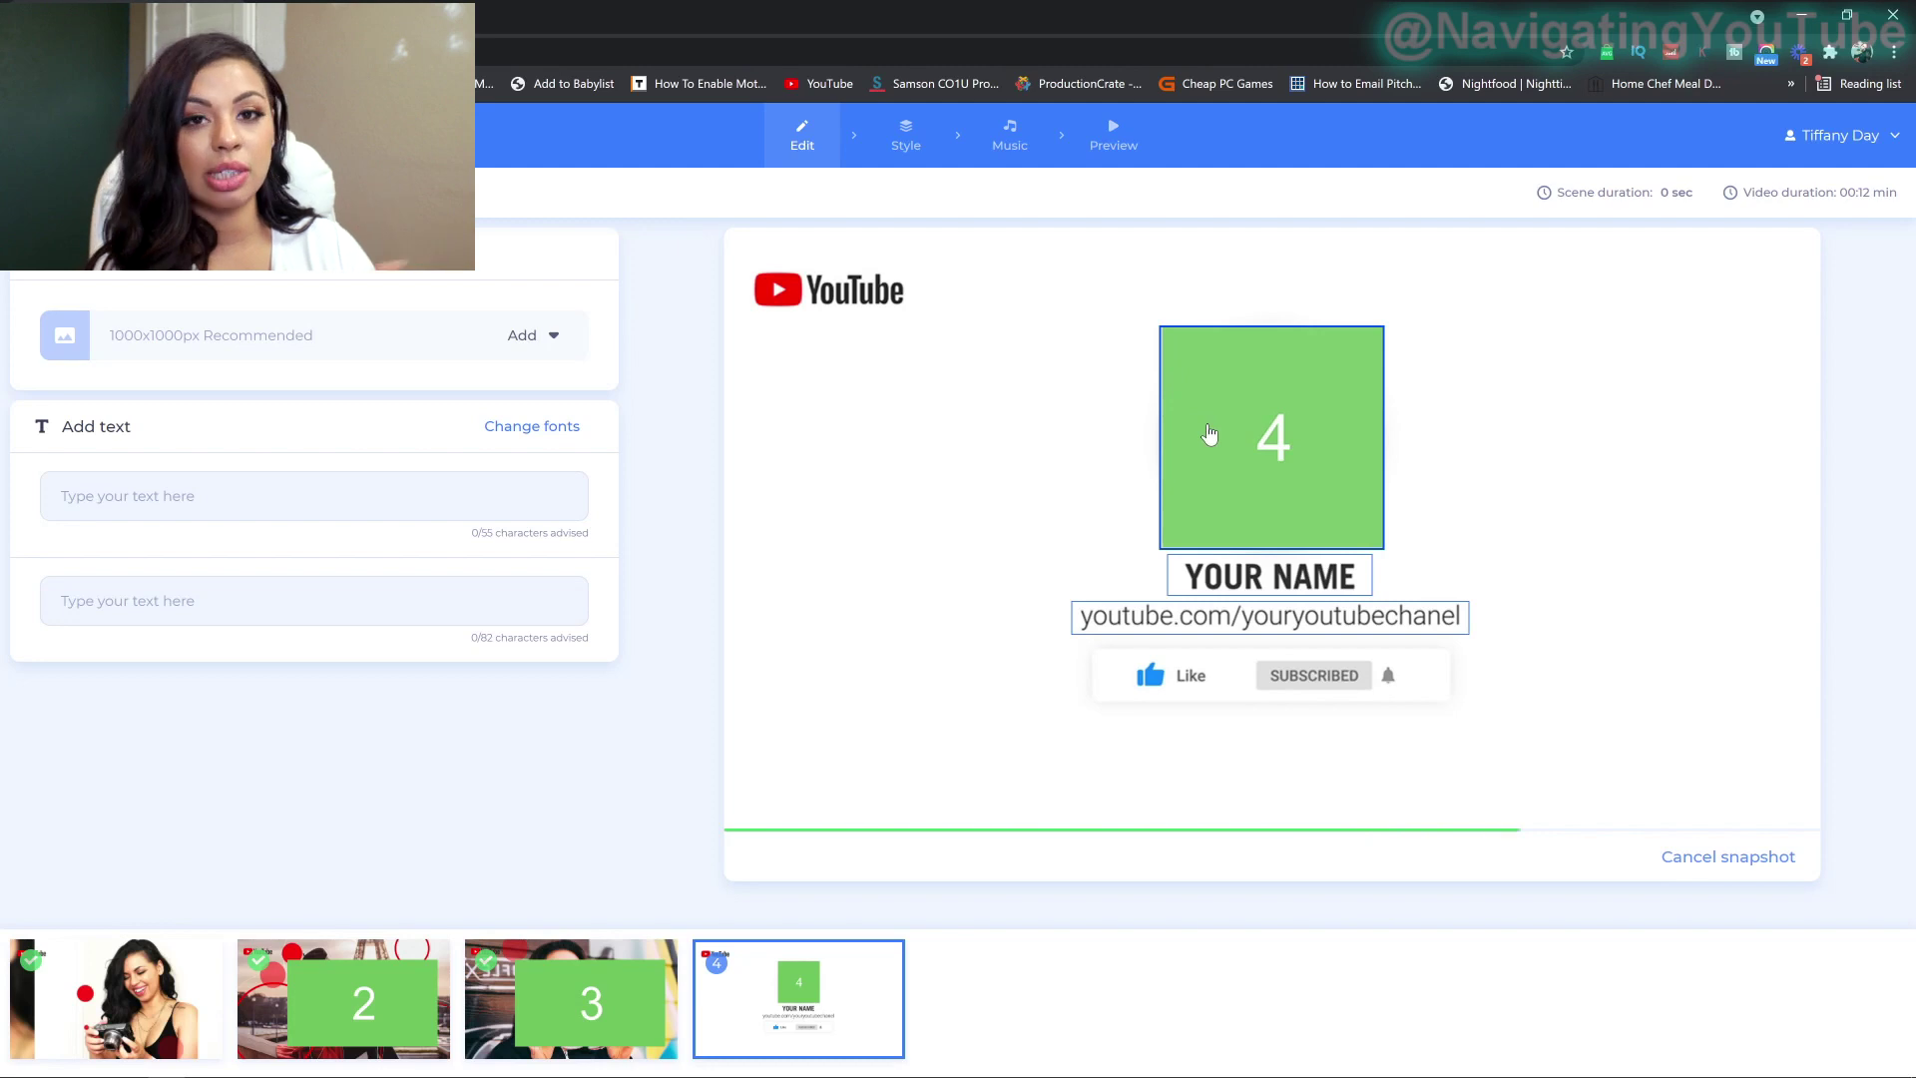
{"action": "left_click", "coordinate": [547, 341]}
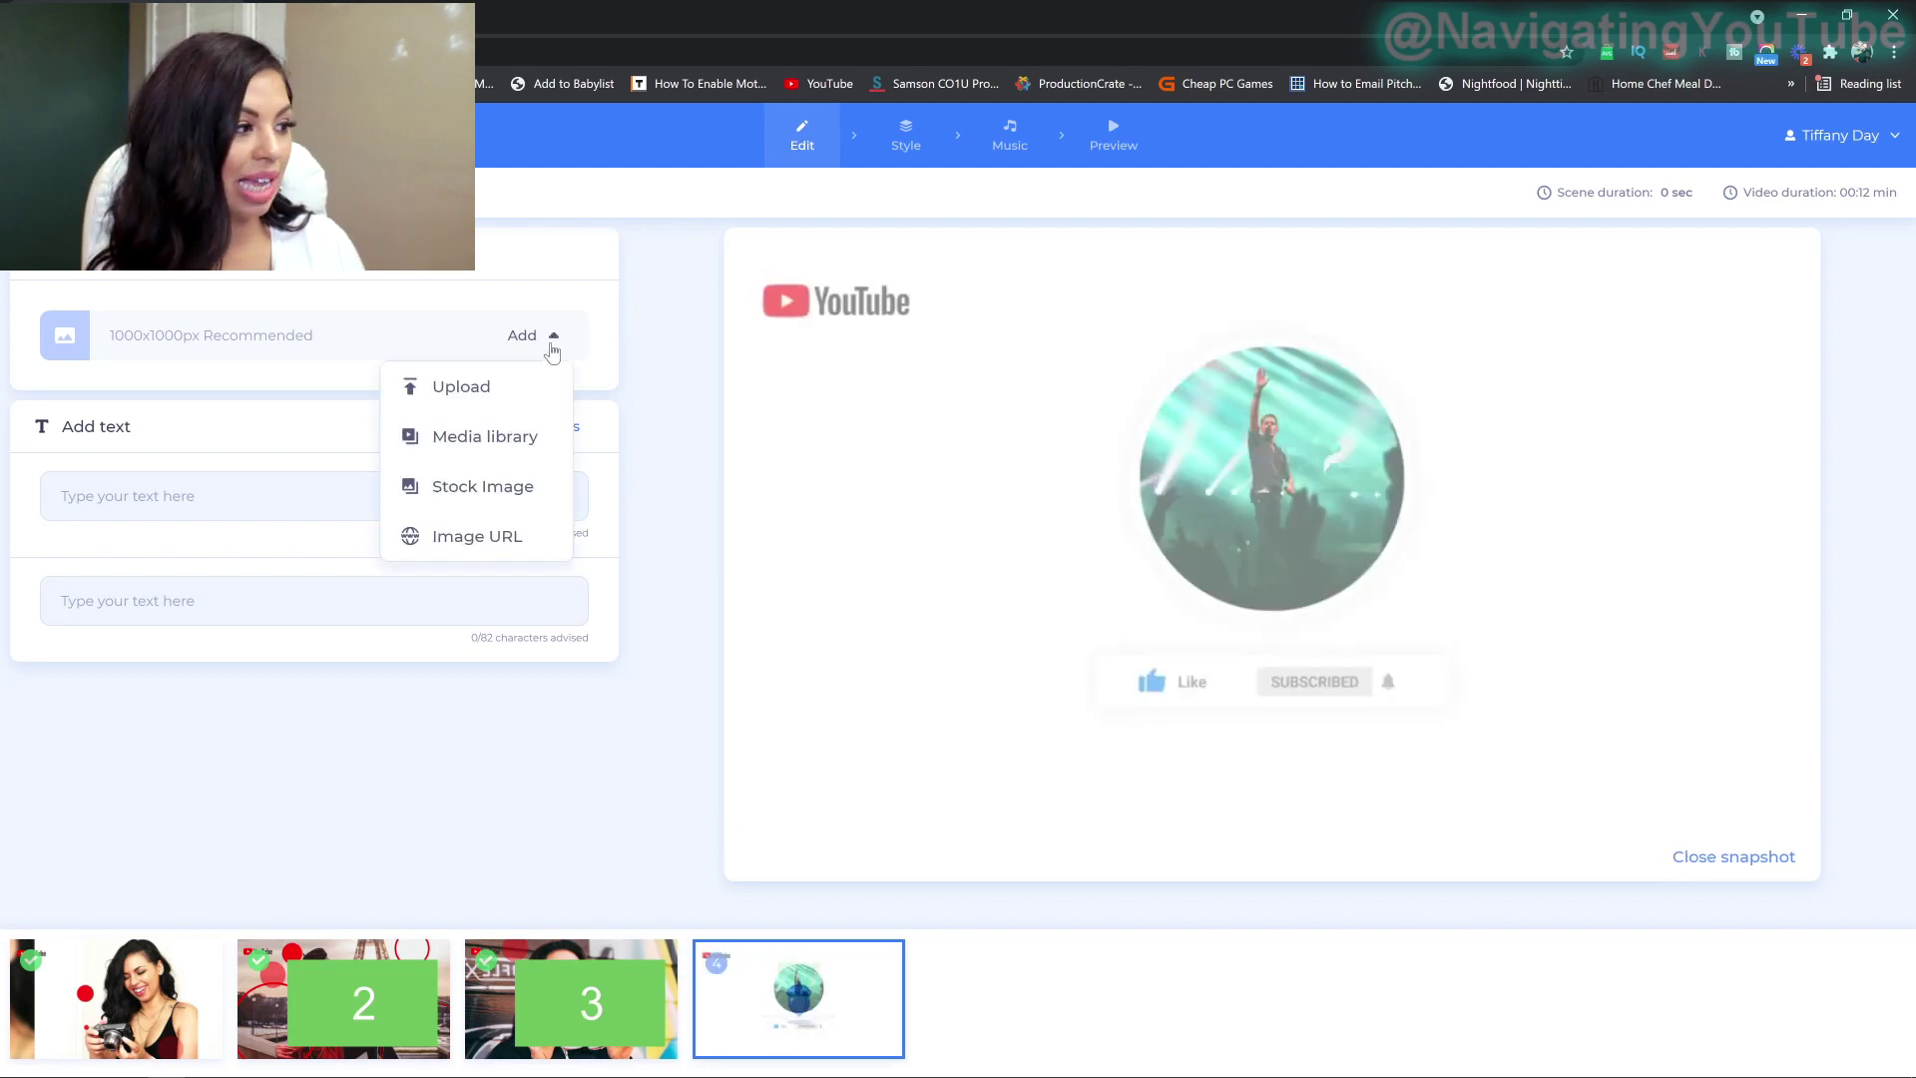
{"action": "left_click", "coordinate": [267, 489]}
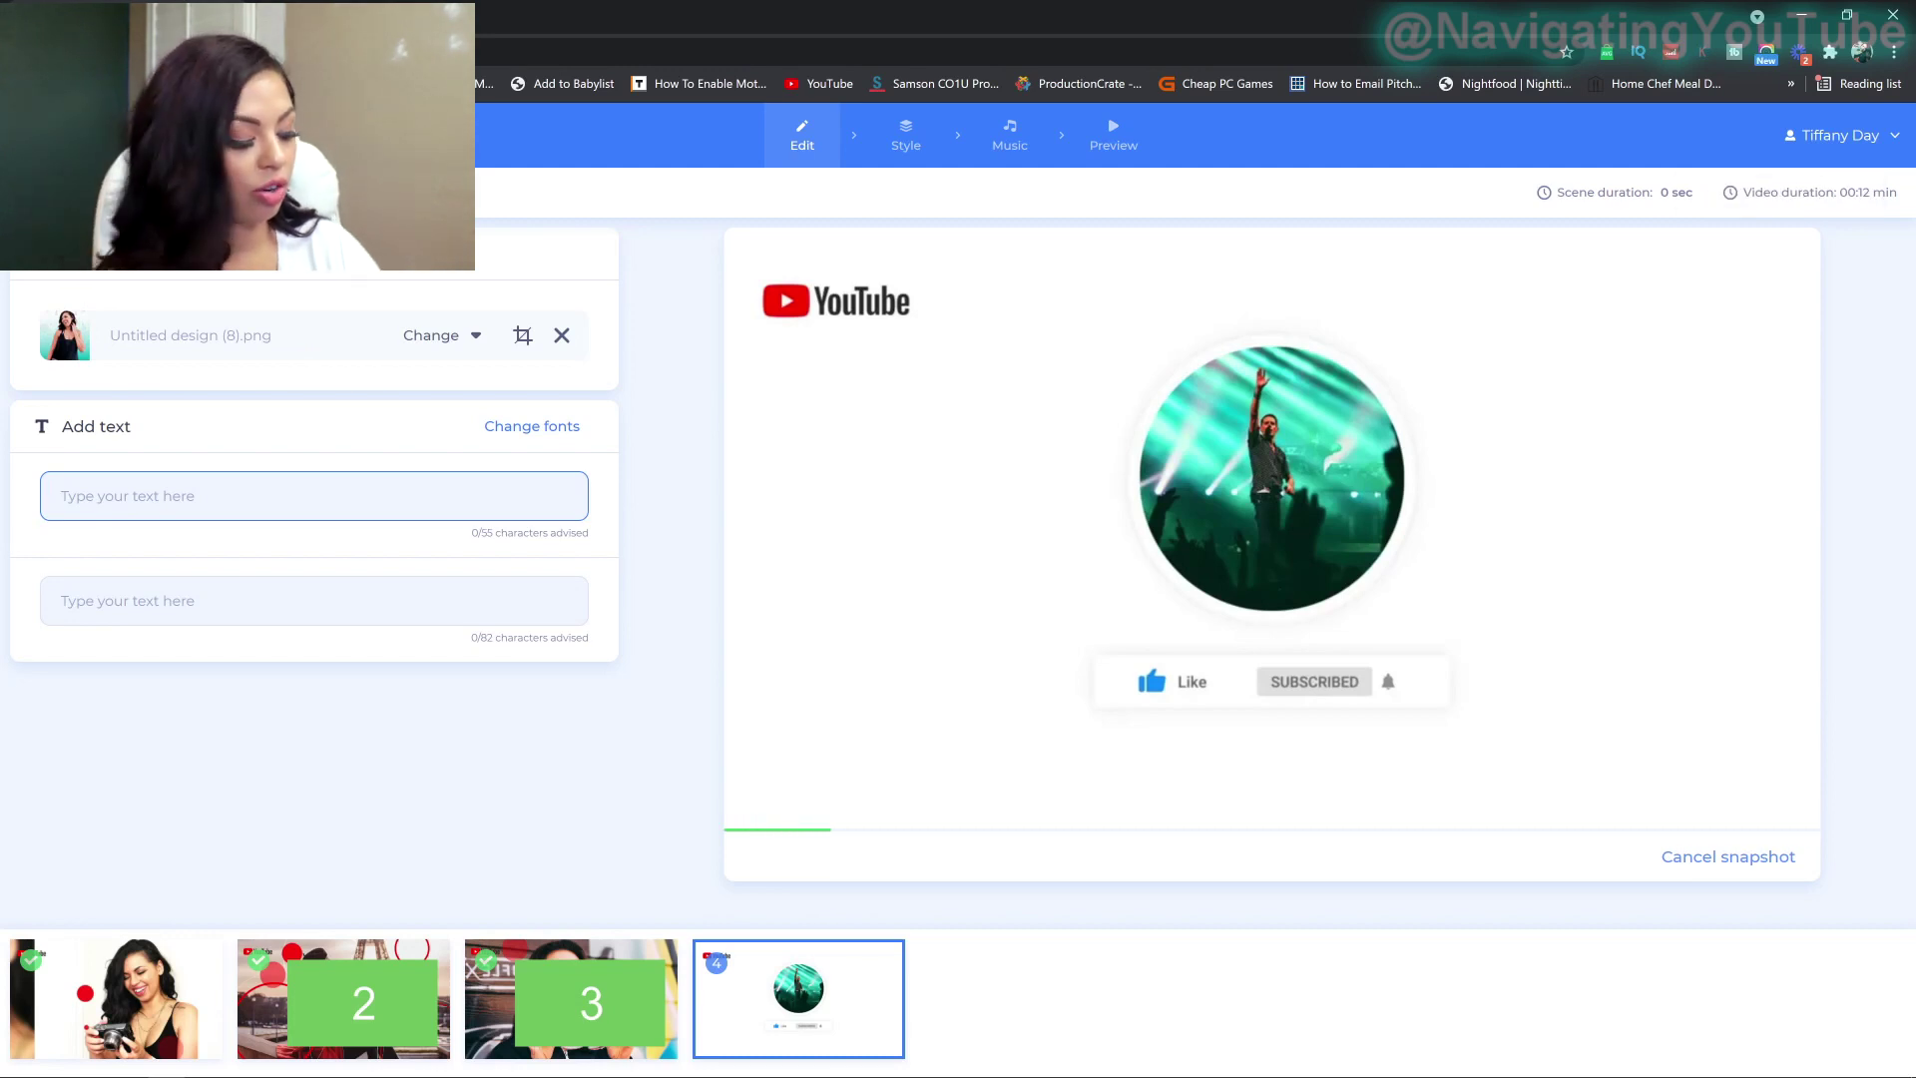
{"action": "type", "text": "Navigating YouTube"}
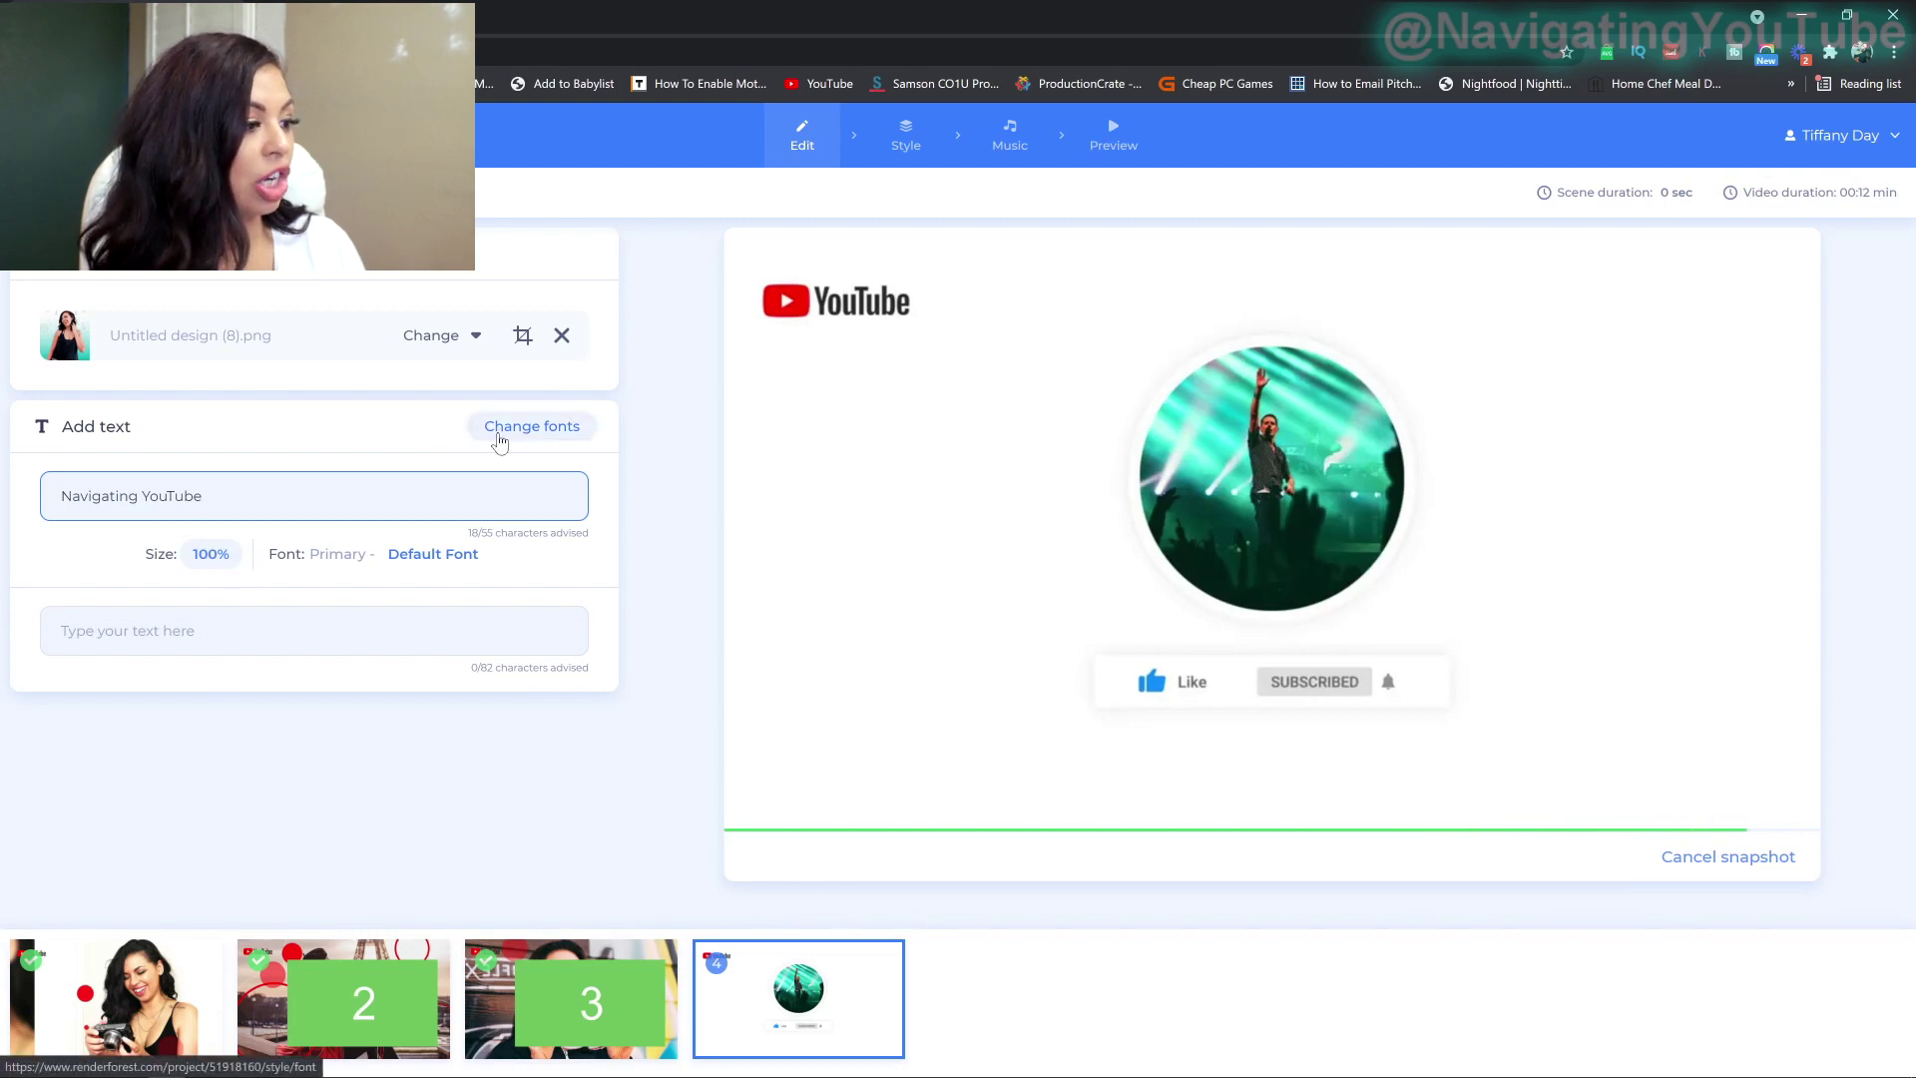
Step: Set the primary font to WildMango-Regular and the secondary to Lara Book, and enter "Helping Influencers Build Their Audience, Influence, And Income" as scene 4's second text line
{"action": "left_click", "coordinate": [556, 431]}
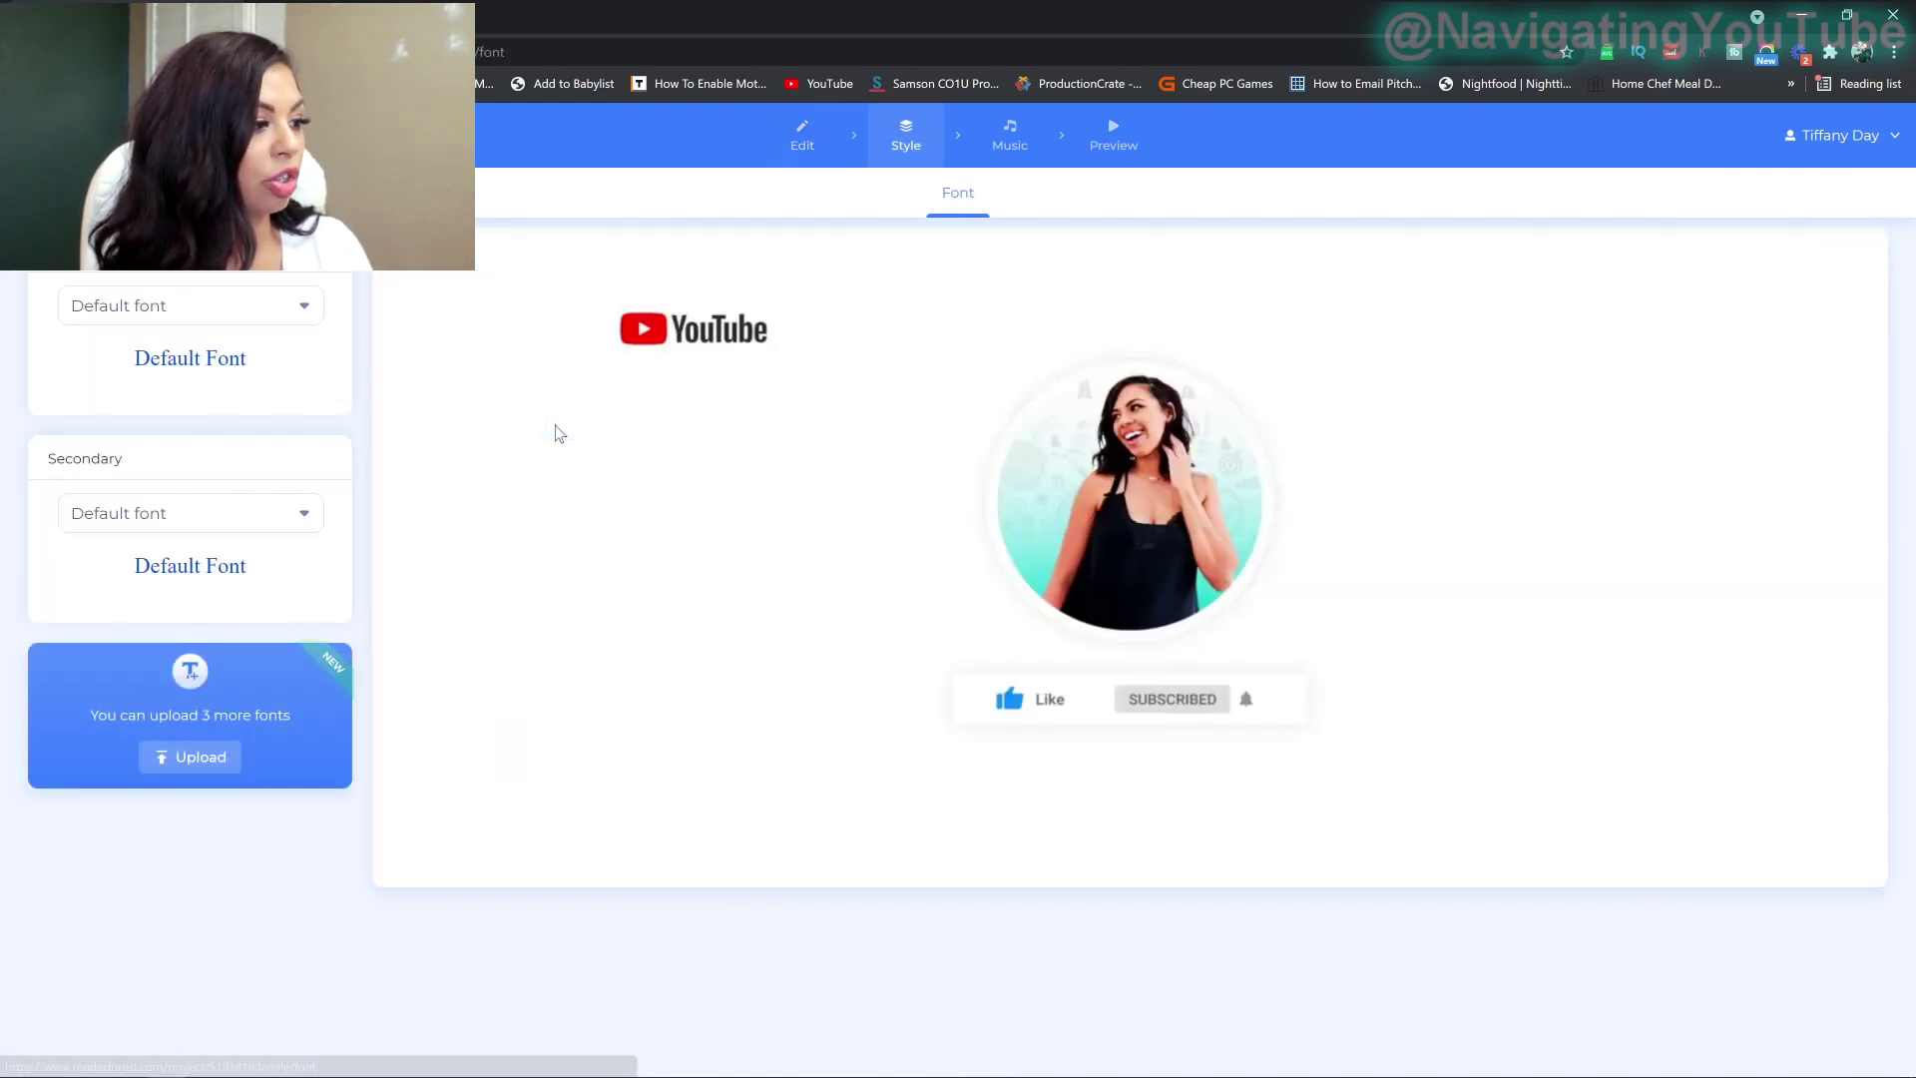
{"action": "left_click", "coordinate": [196, 760]}
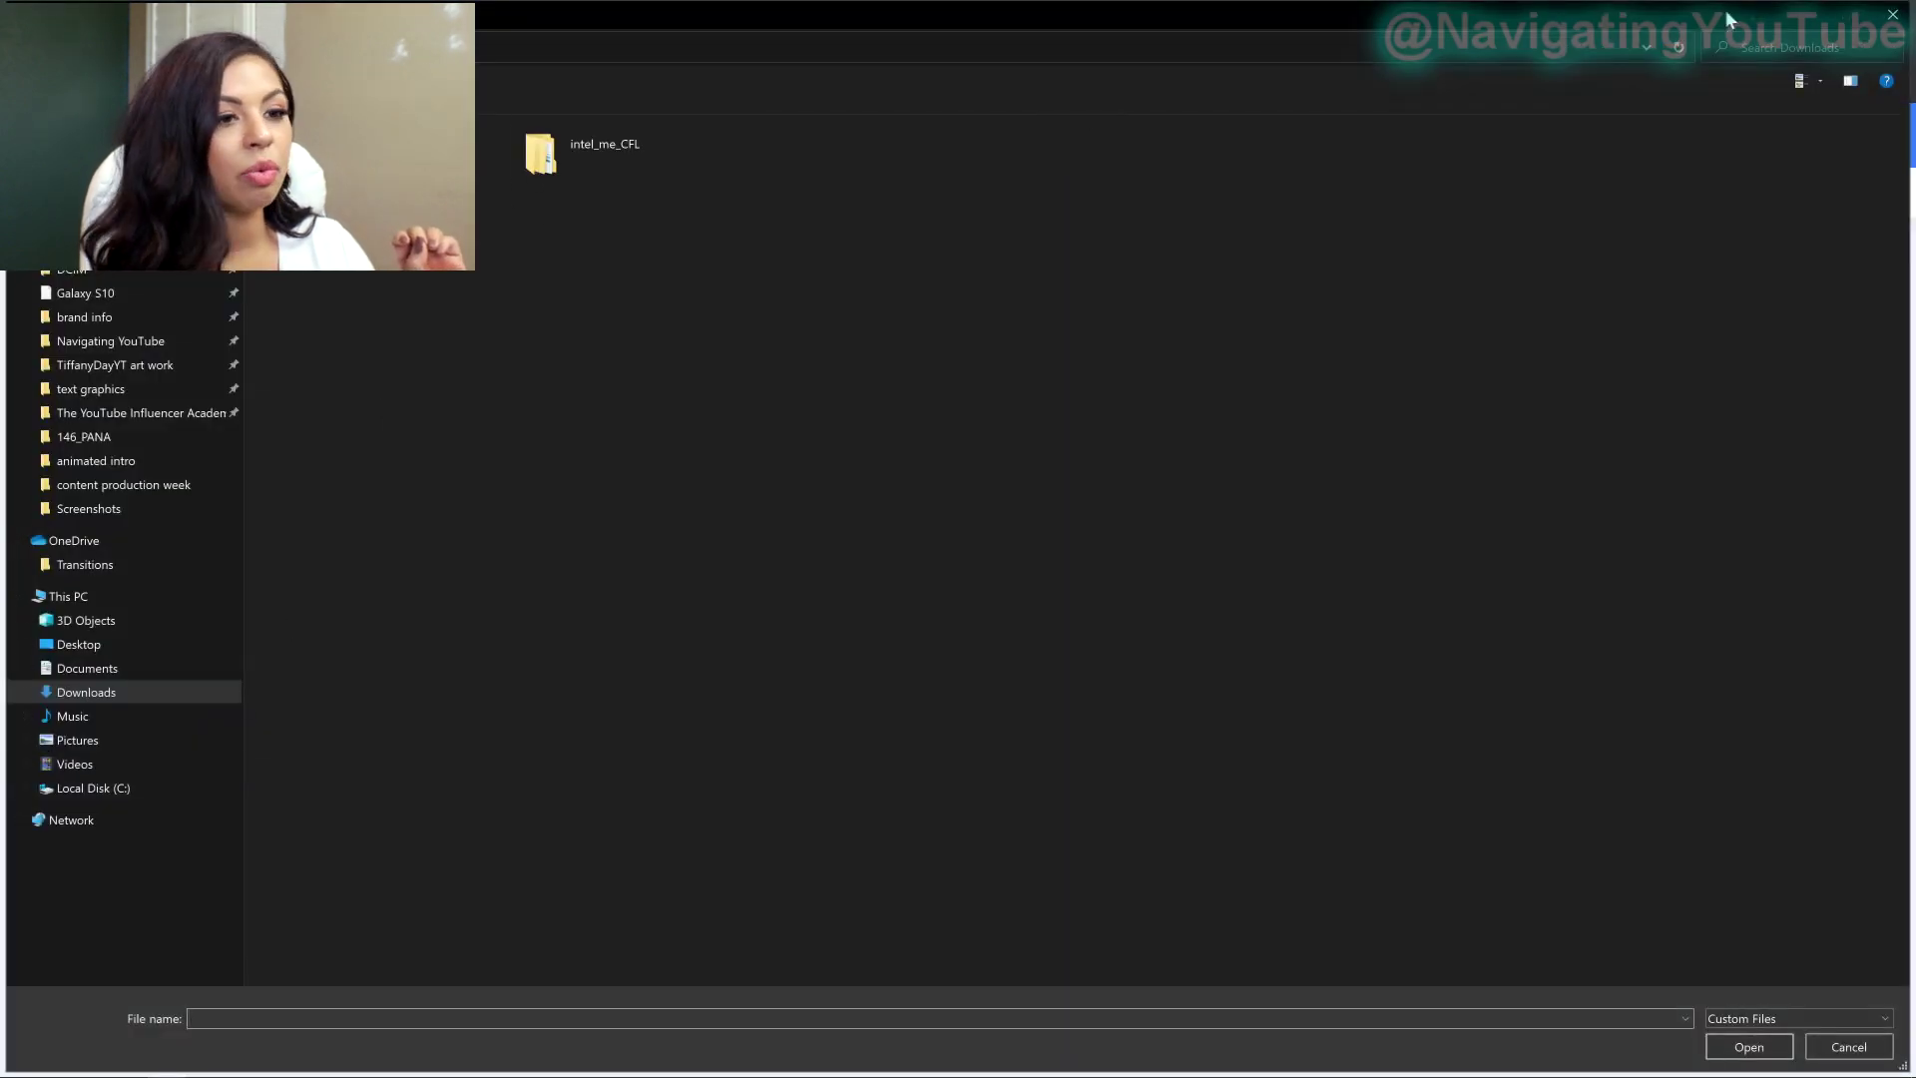
{"action": "key", "text": "Escape"}
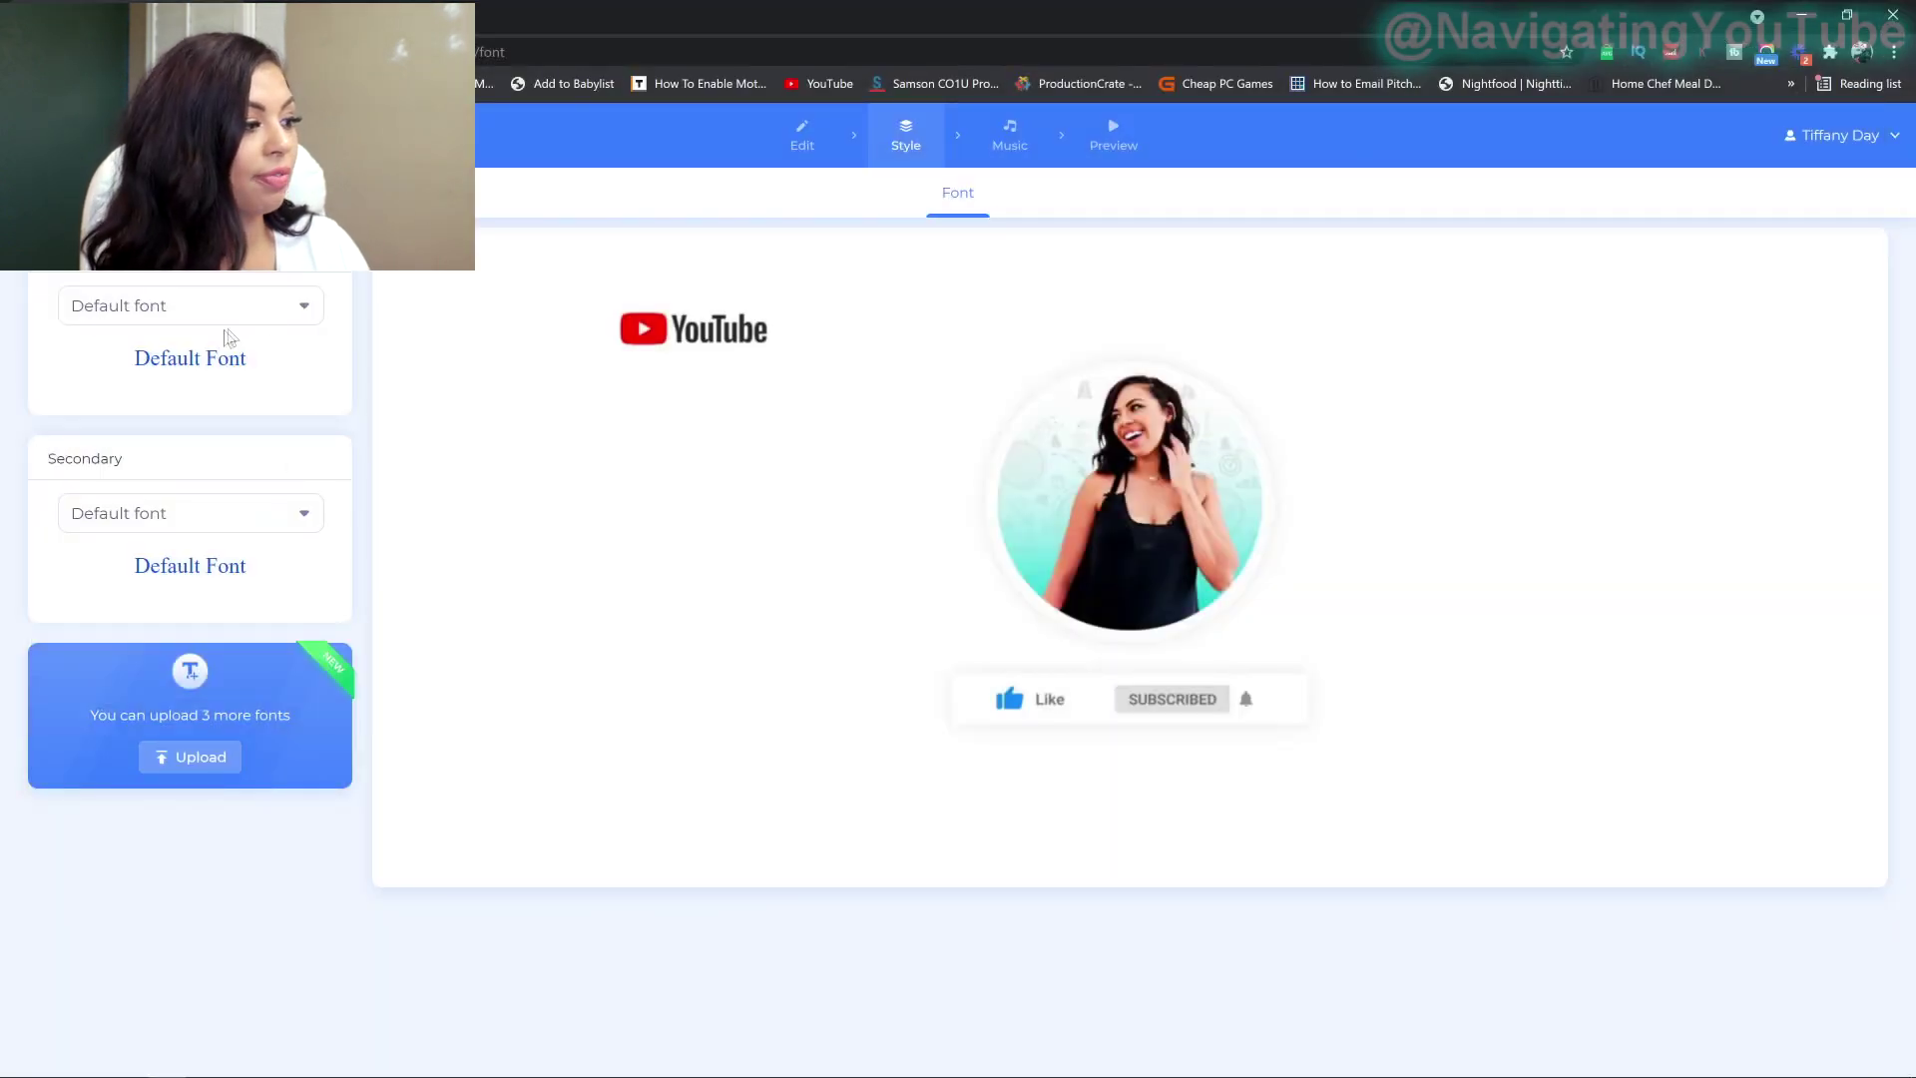
{"action": "left_click", "coordinate": [312, 307]}
{"action": "left_click", "coordinate": [185, 413]}
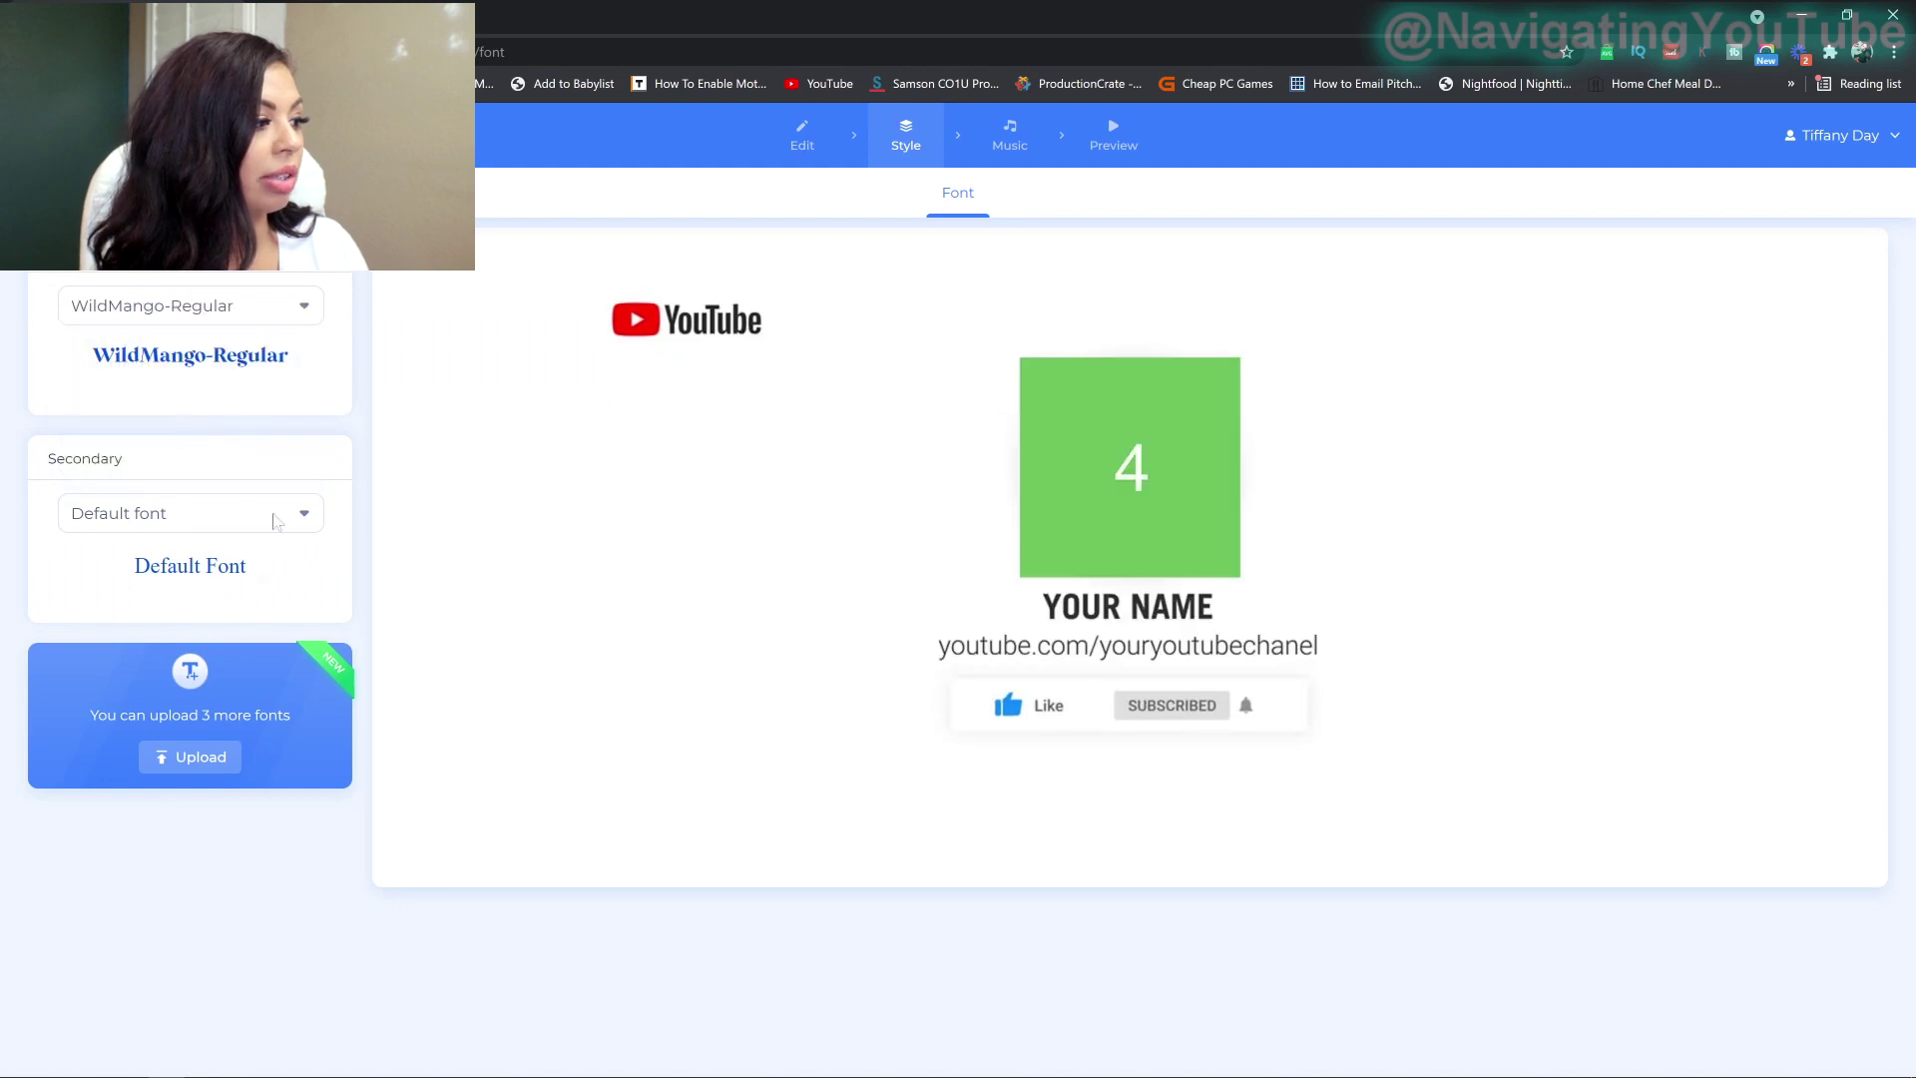
{"action": "left_click", "coordinate": [303, 513]}
{"action": "left_click", "coordinate": [130, 574]}
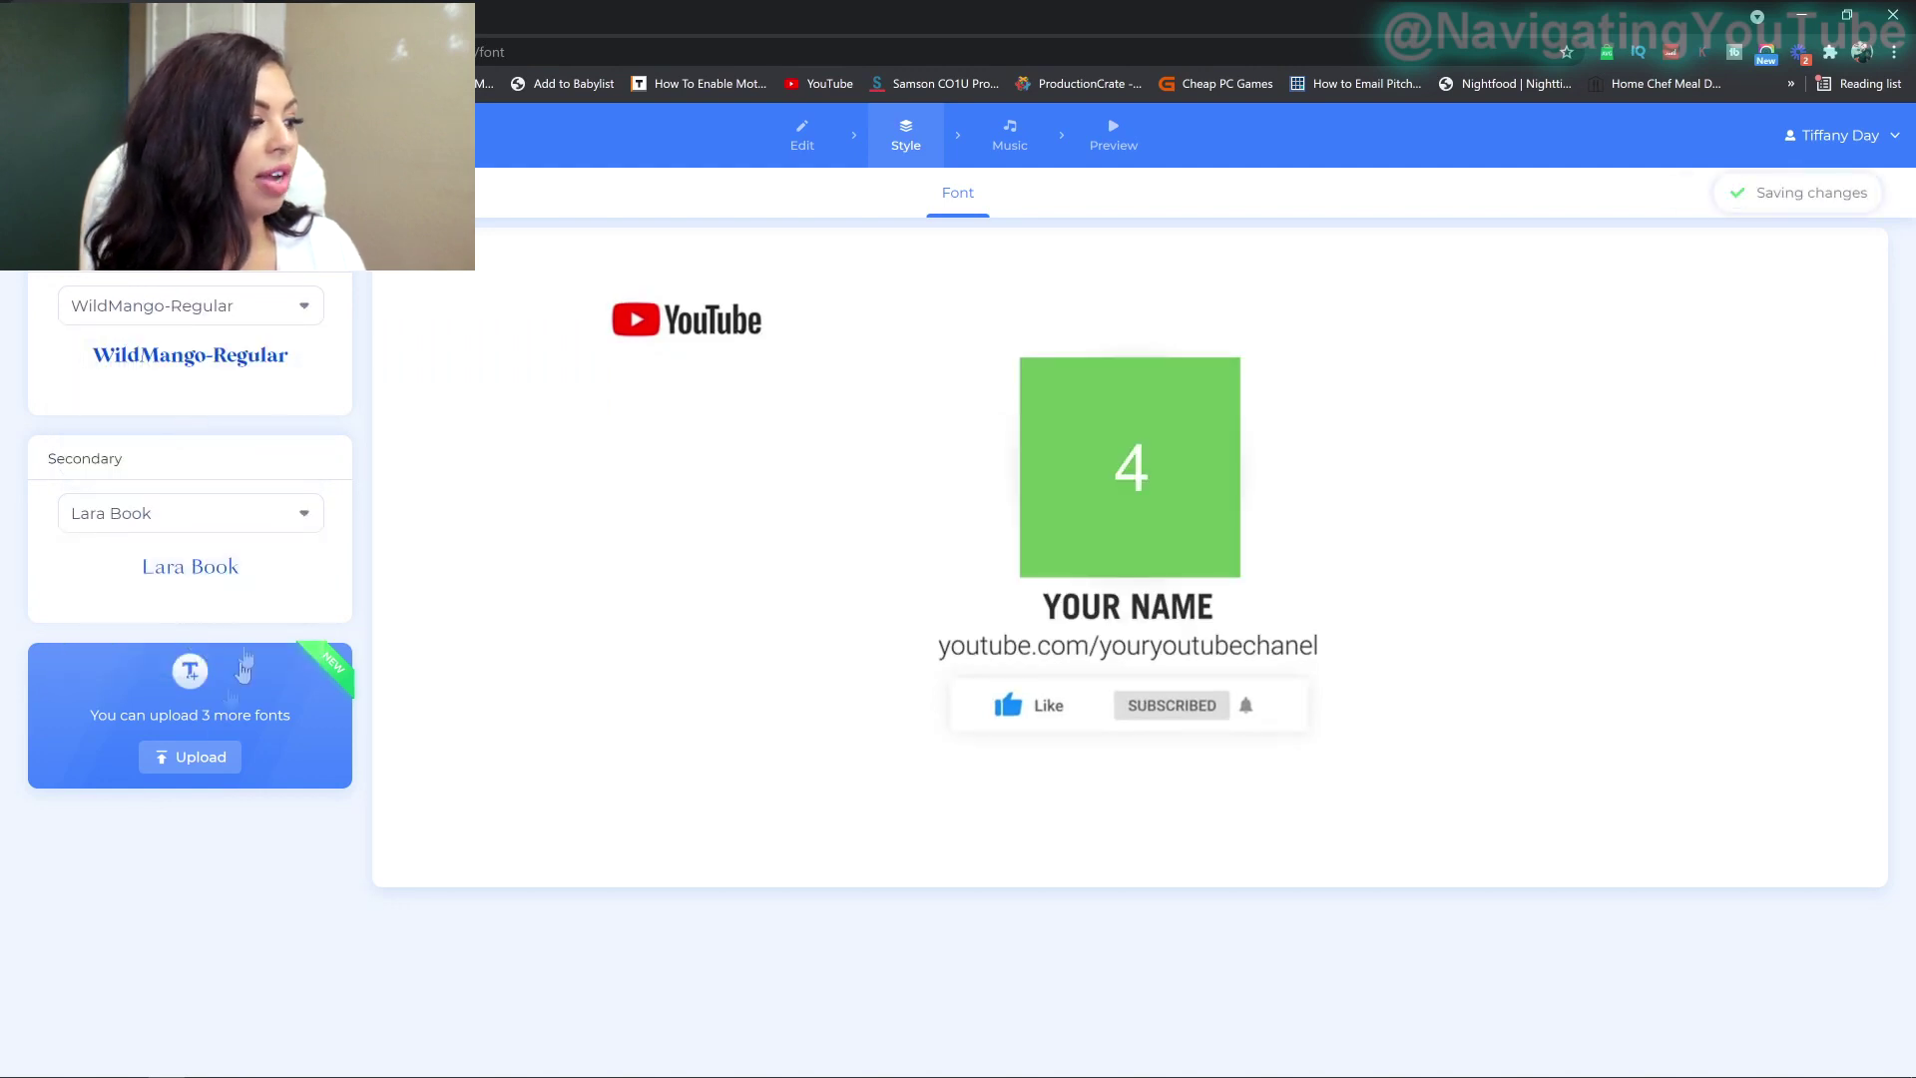
{"action": "left_click", "coordinate": [608, 828]}
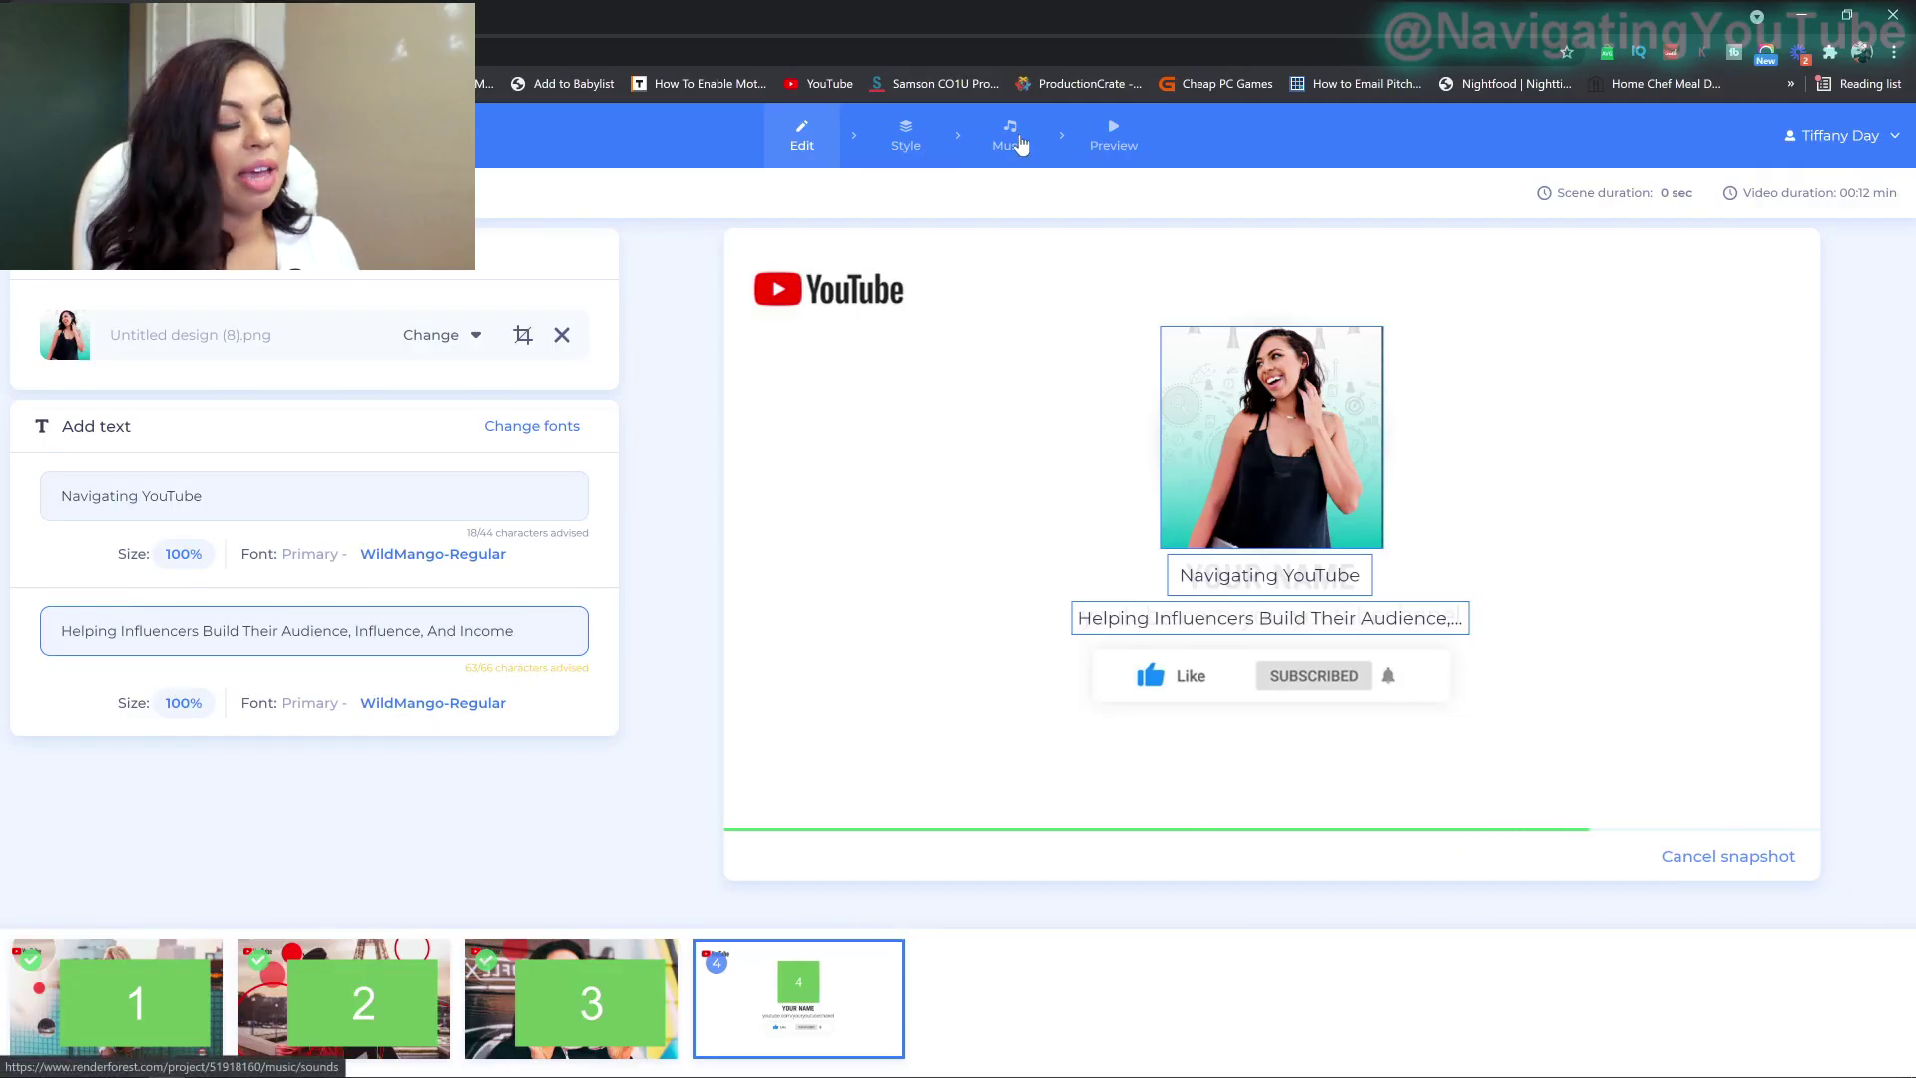
Step: Go to the project's music settings, listen to the default music track, and check the computer's sound volume
{"action": "left_click", "coordinate": [1019, 146]}
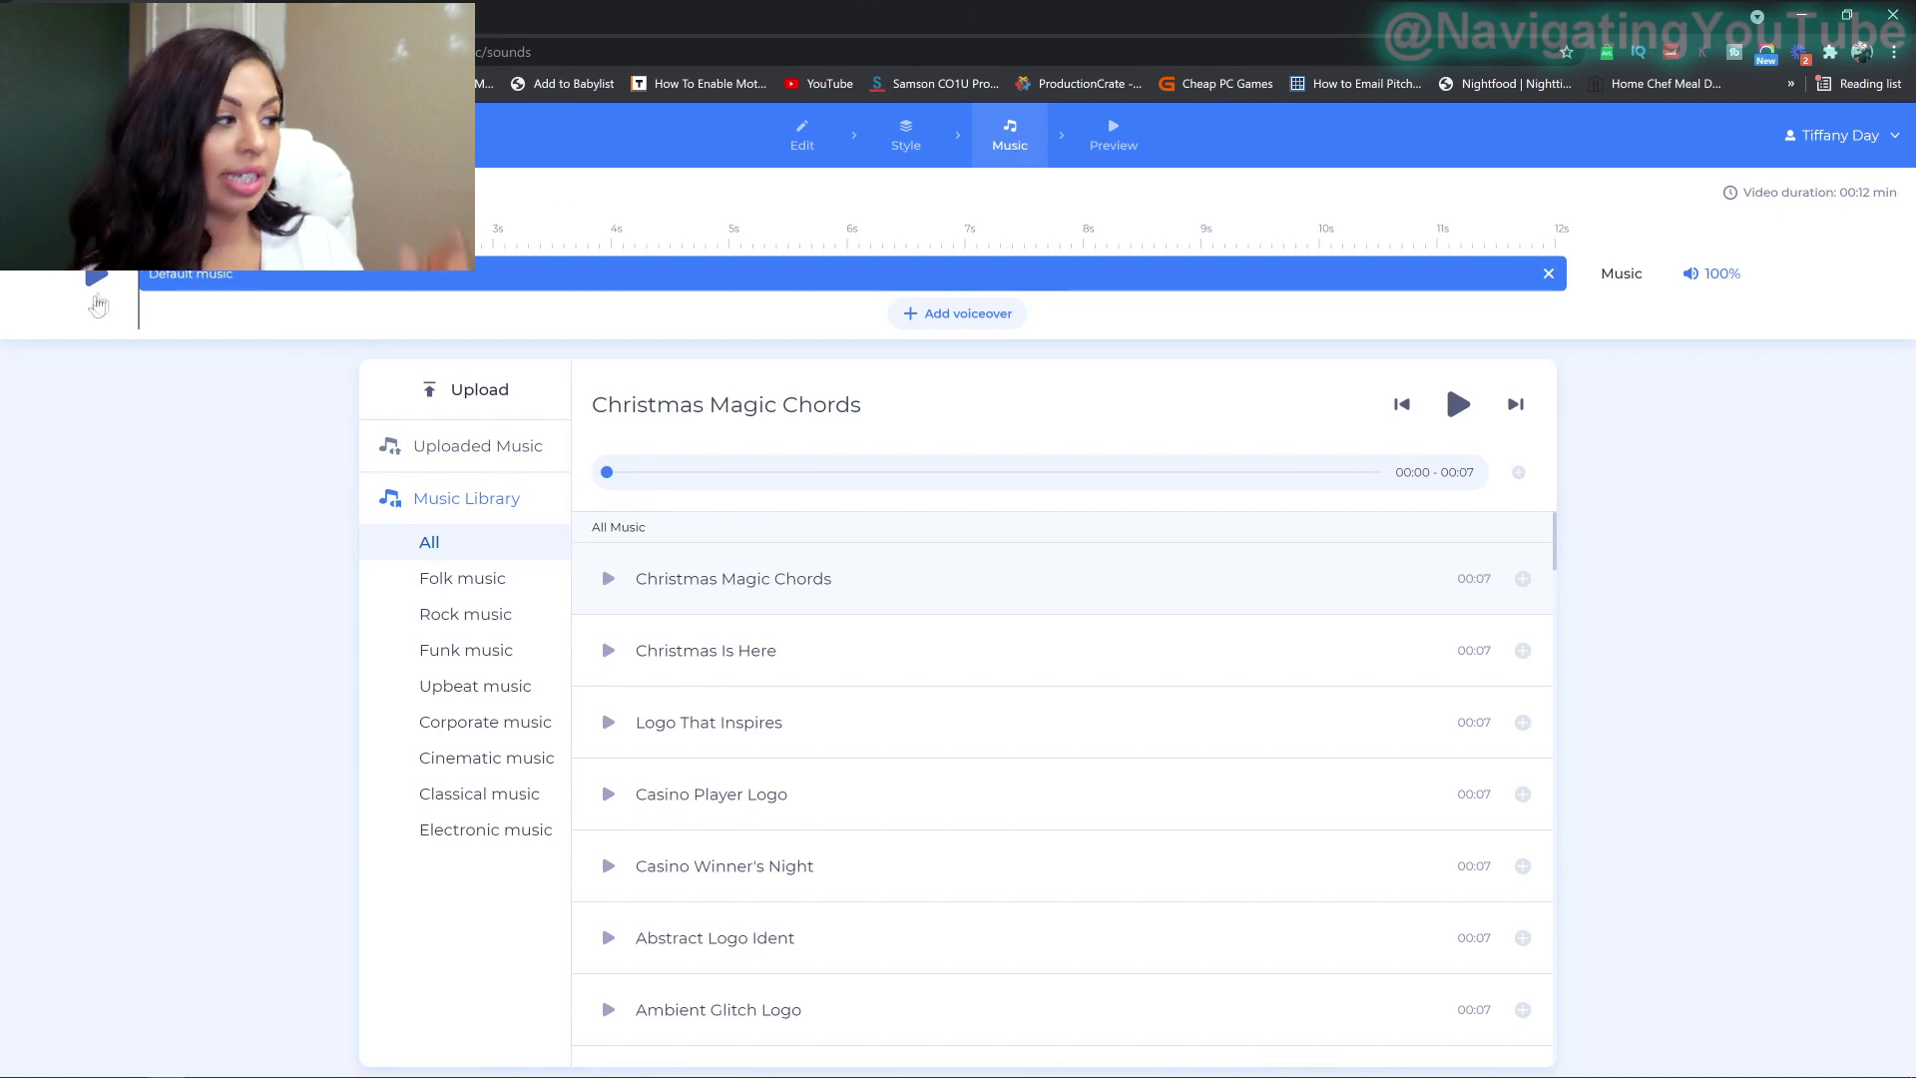
{"action": "left_click", "coordinate": [96, 280]}
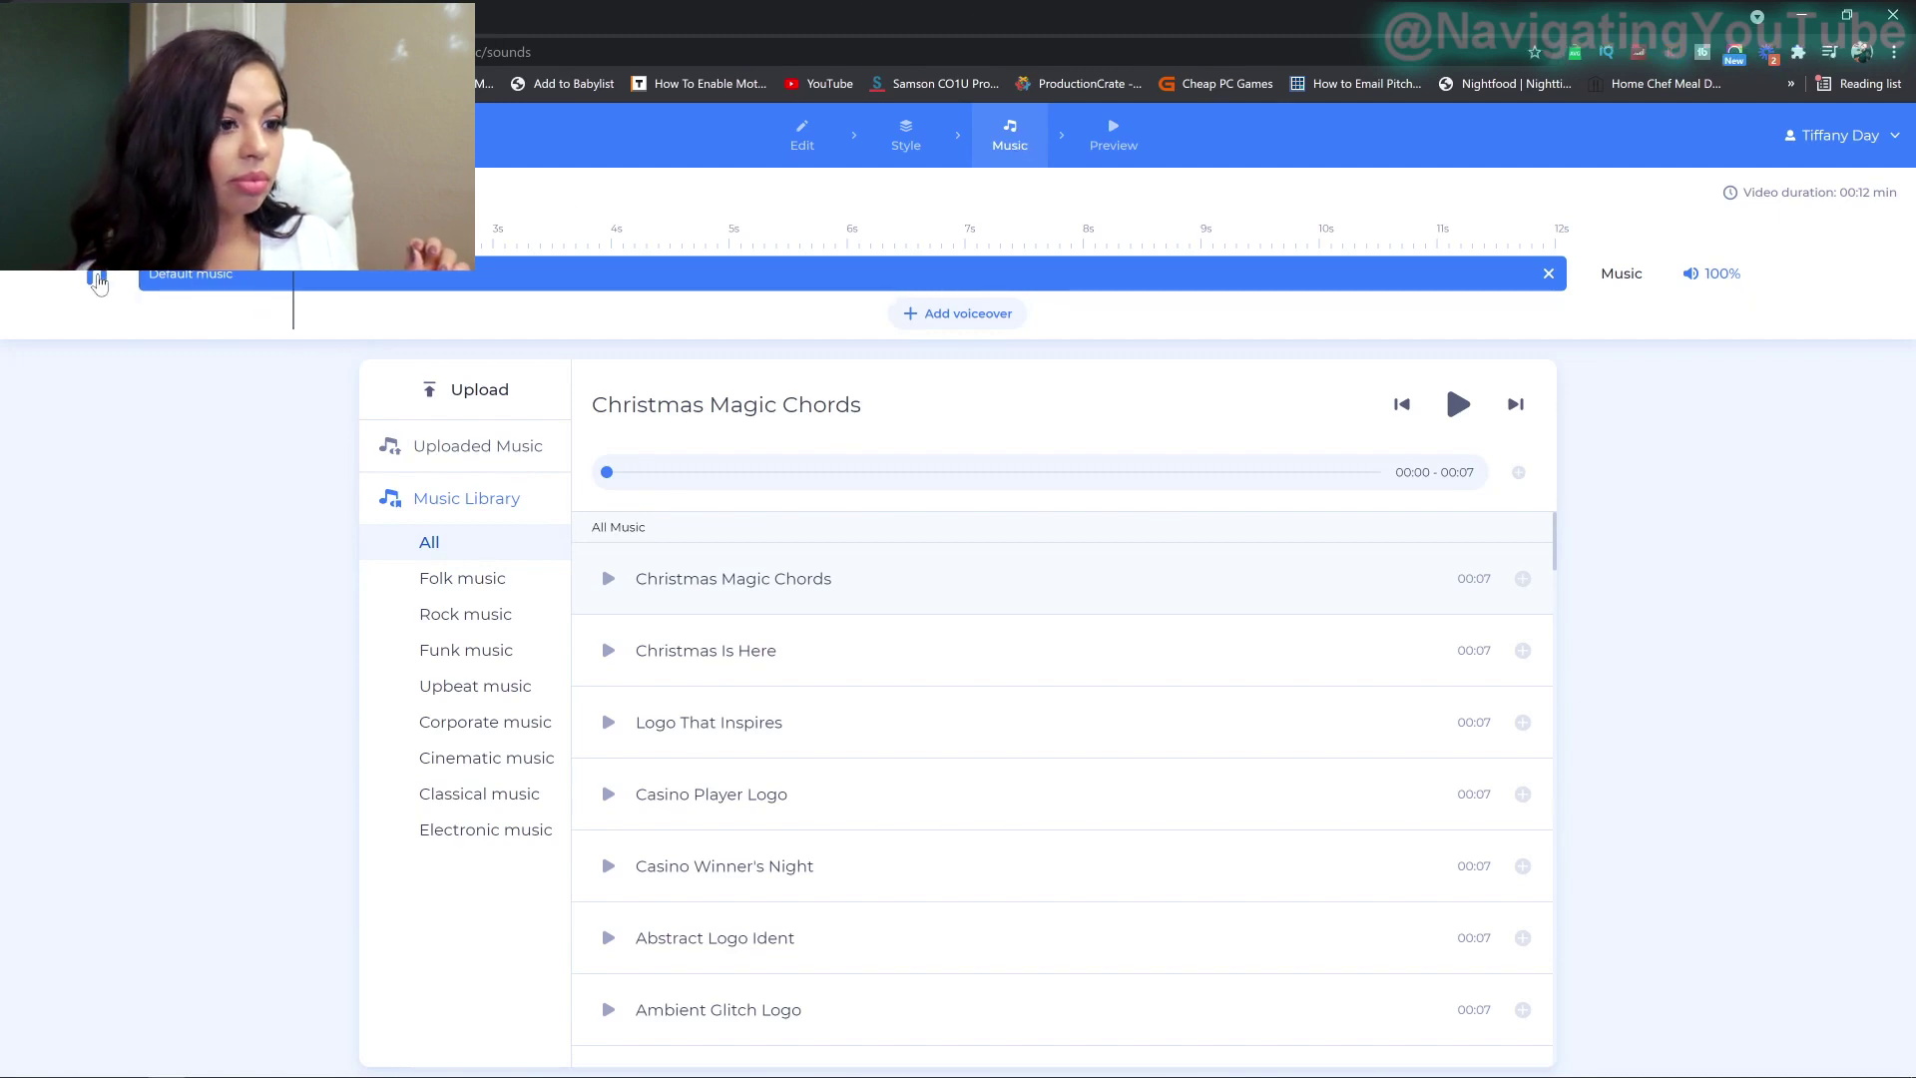
{"action": "left_click", "coordinate": [97, 279]}
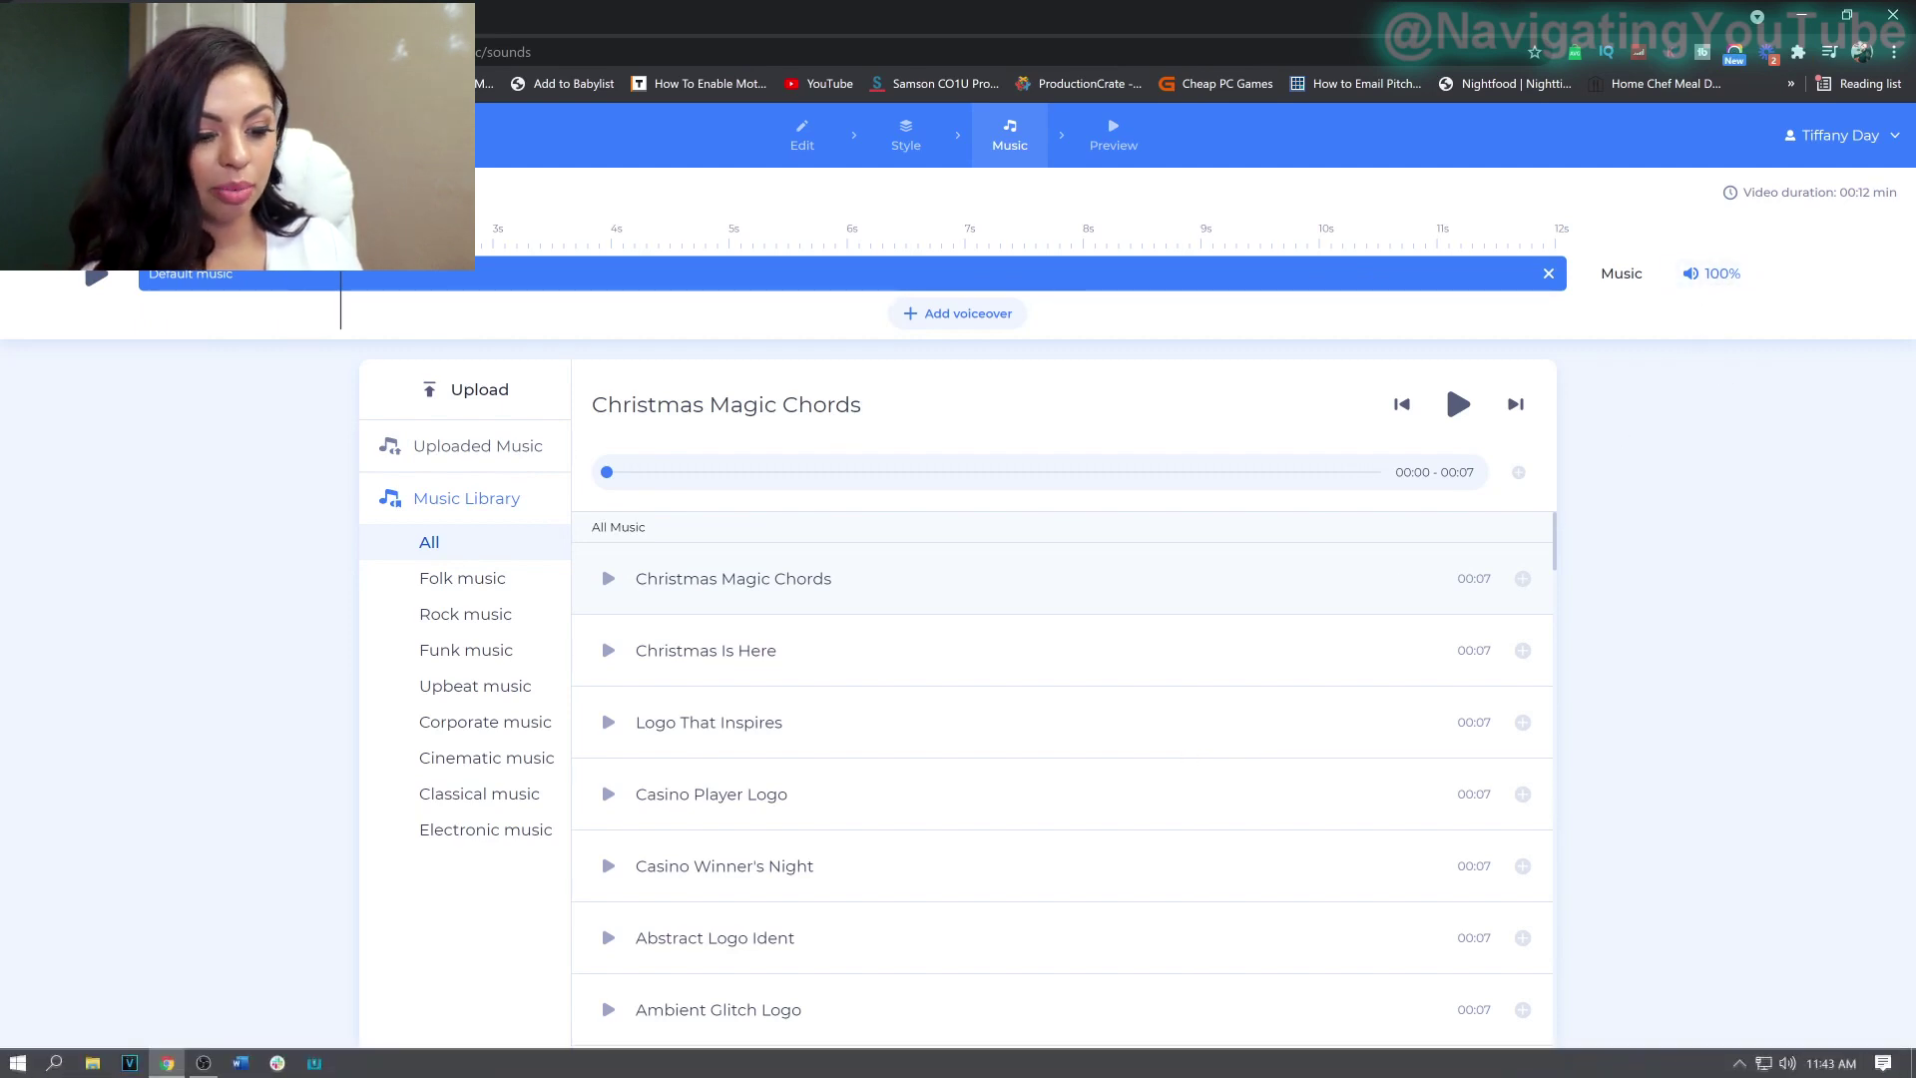
{"action": "left_click", "coordinate": [1786, 1063]}
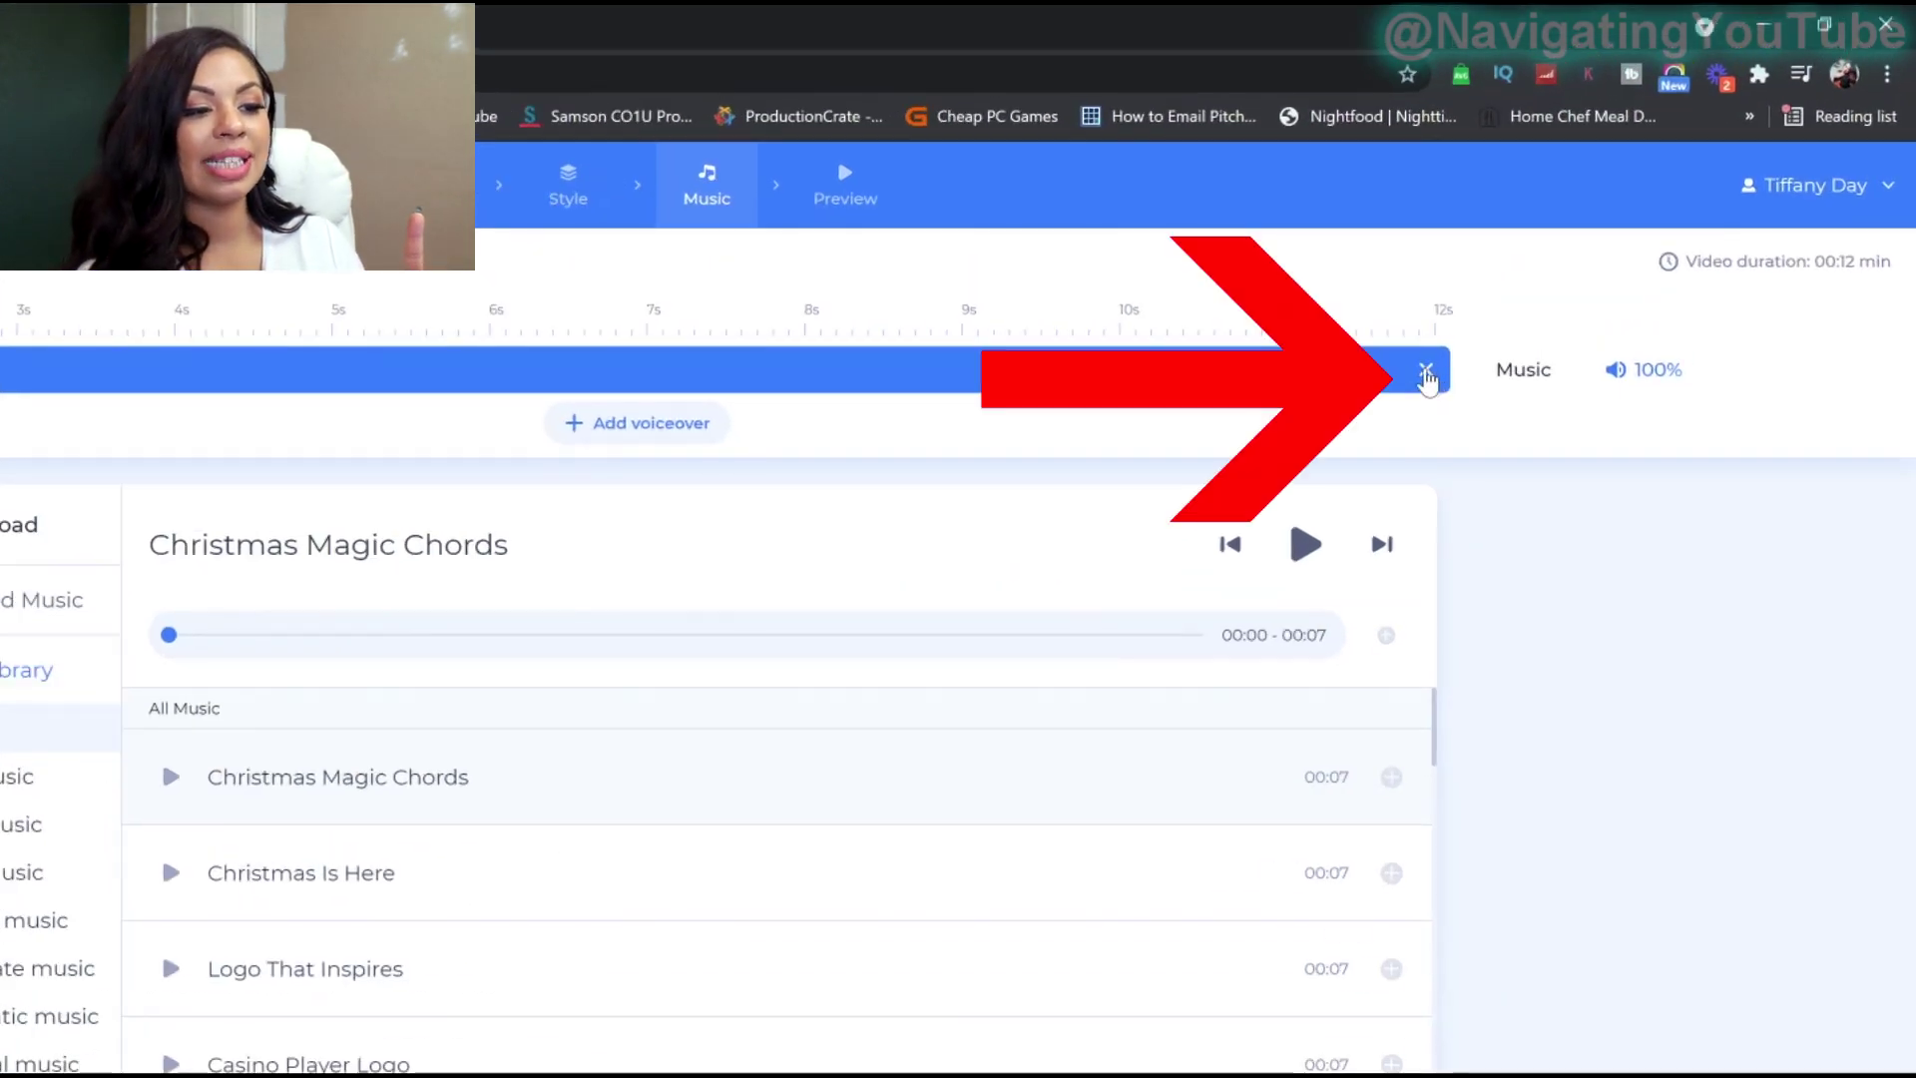
Step: Remove the default music from the project and preview the "Cinematic Trailer" track in the cinematic music category
{"action": "left_click", "coordinate": [1548, 274]}
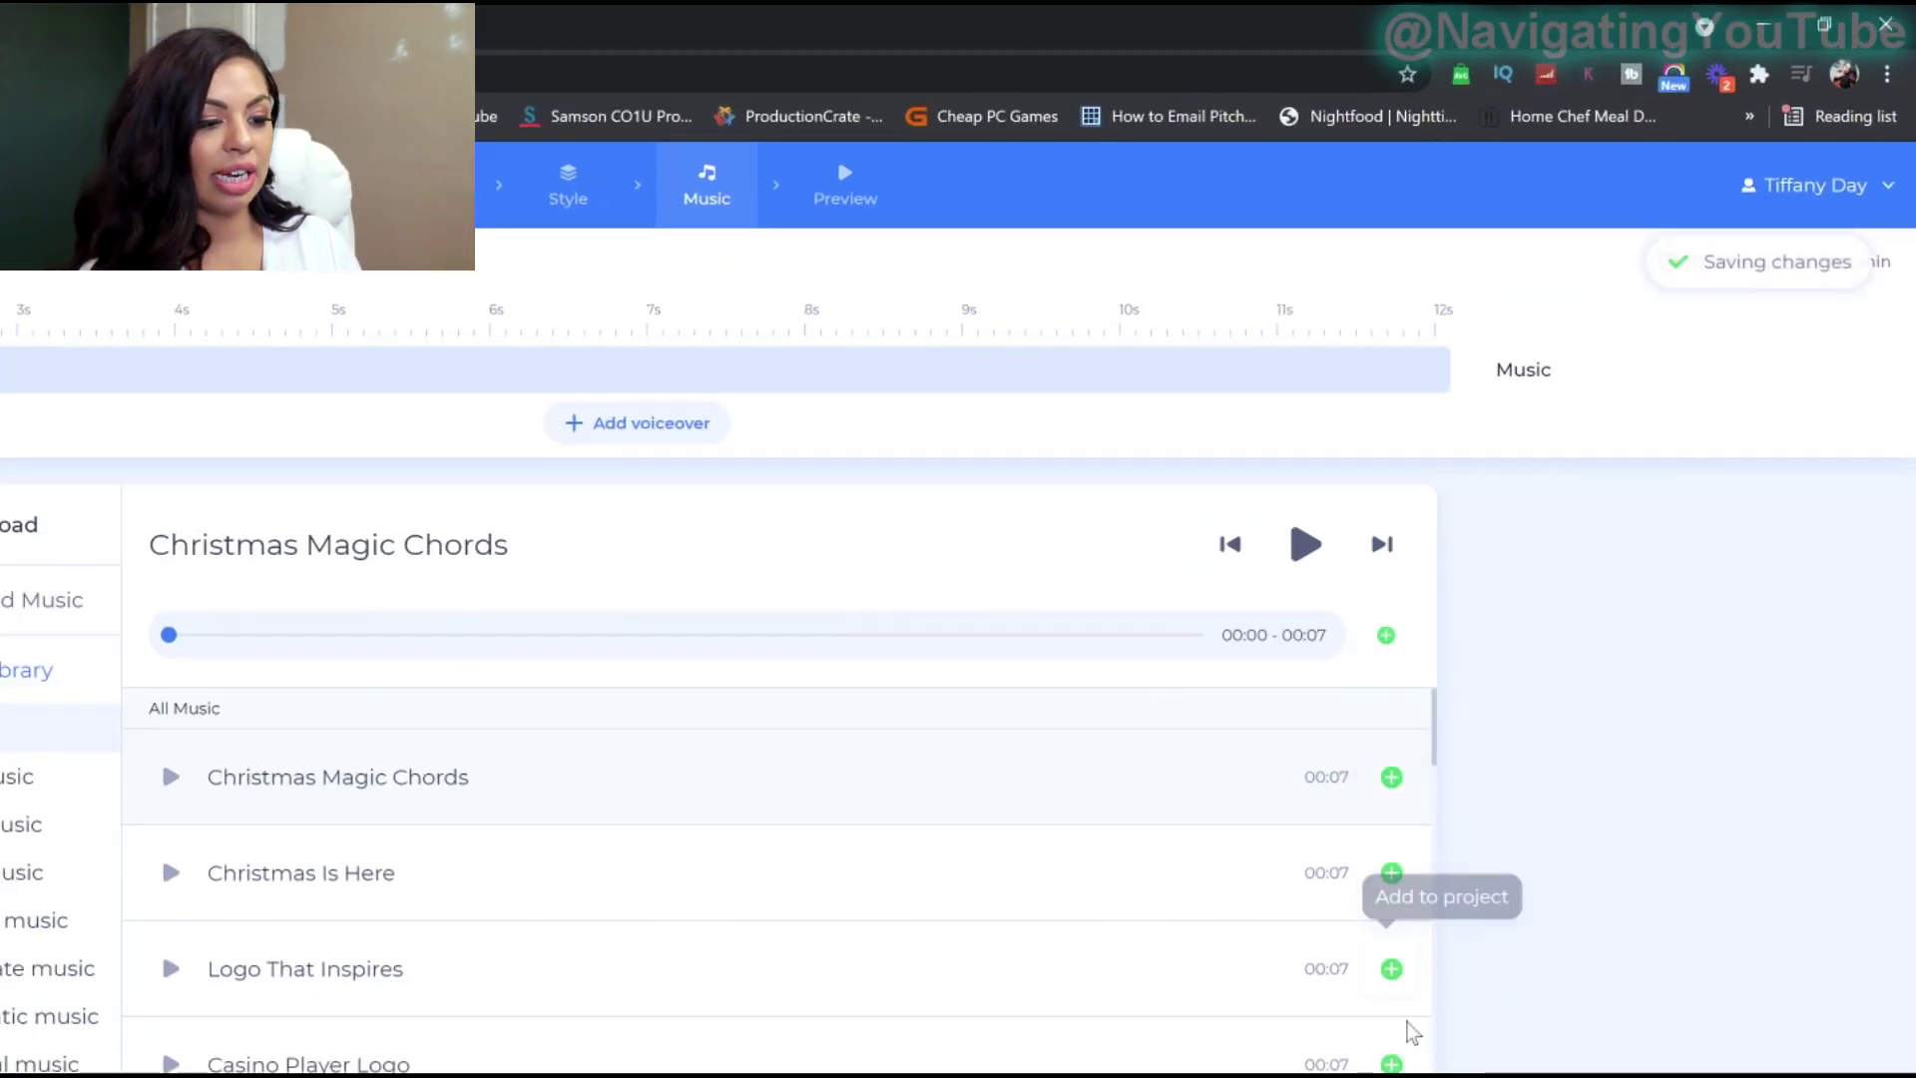
{"action": "scroll", "coordinate": [304, 1013], "scroll_direction": "down", "scroll_amount": 3}
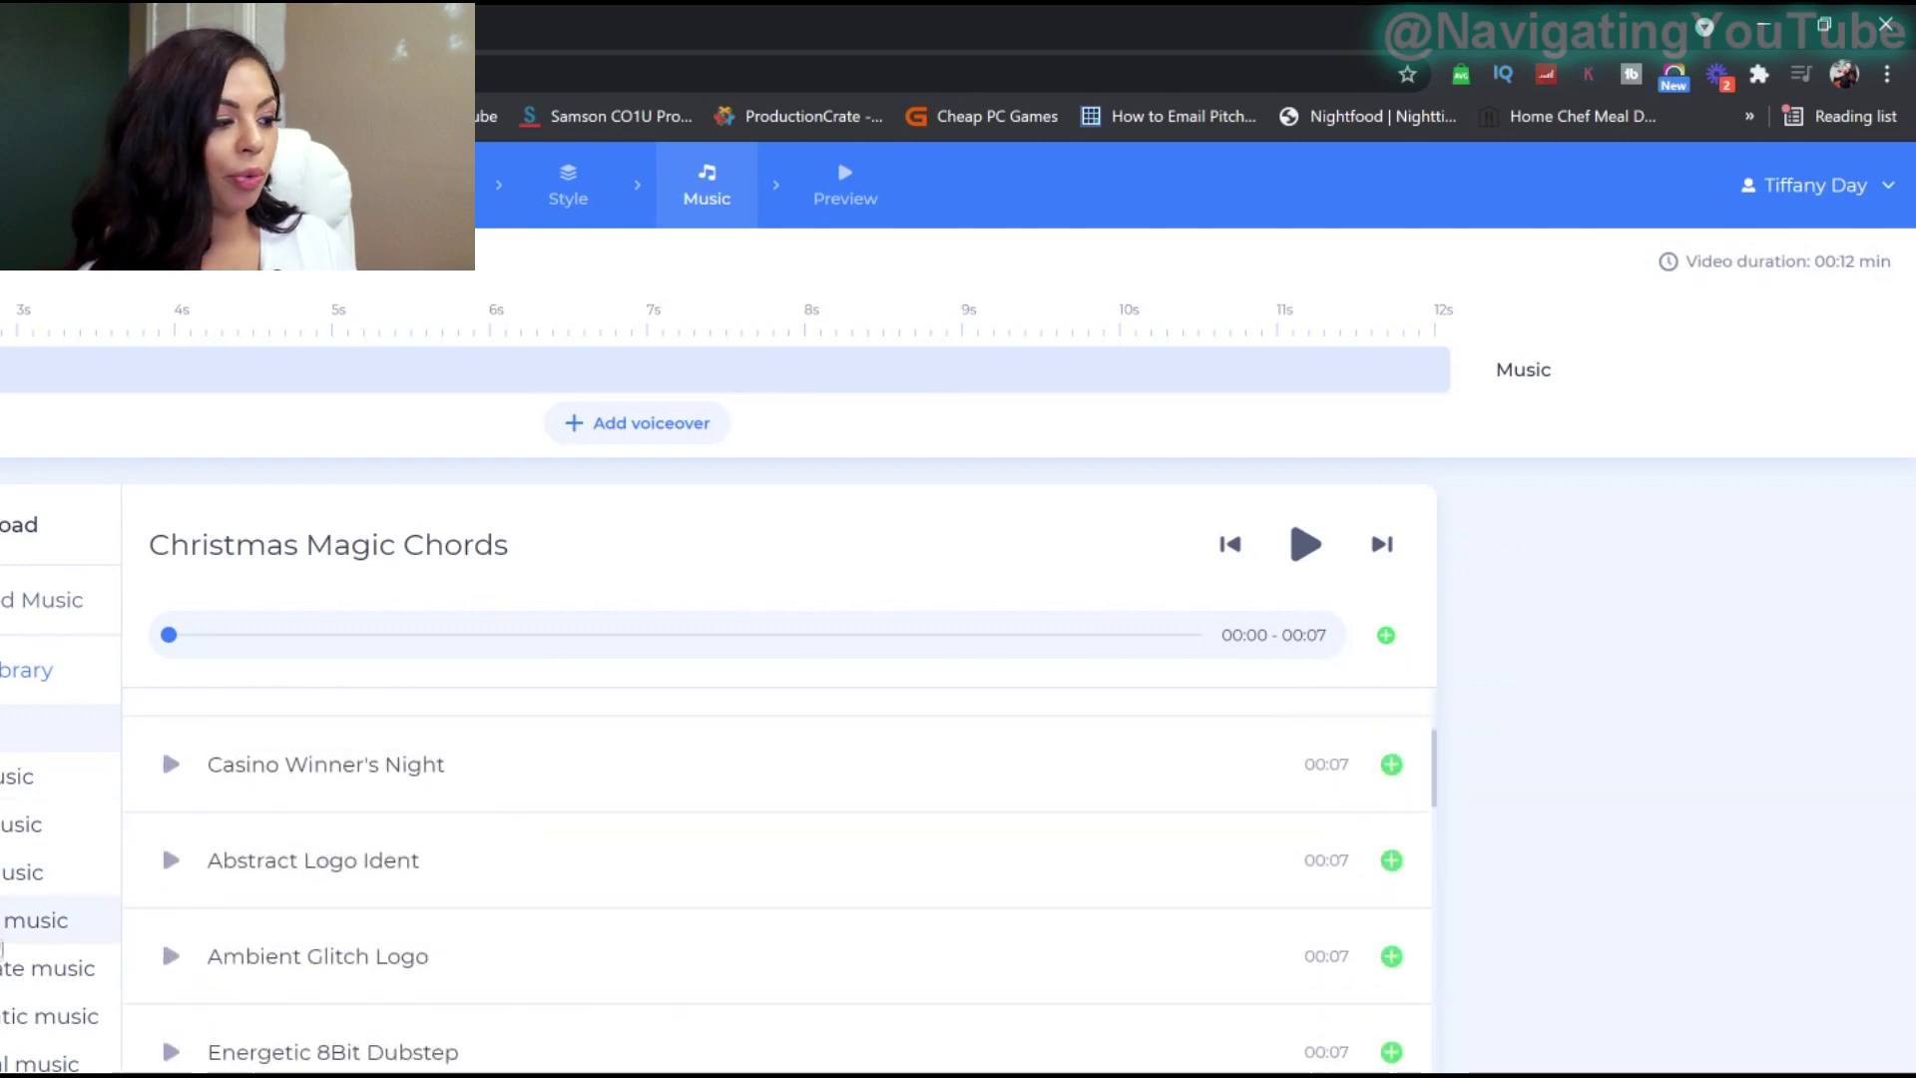
{"action": "left_click", "coordinate": [50, 1015]}
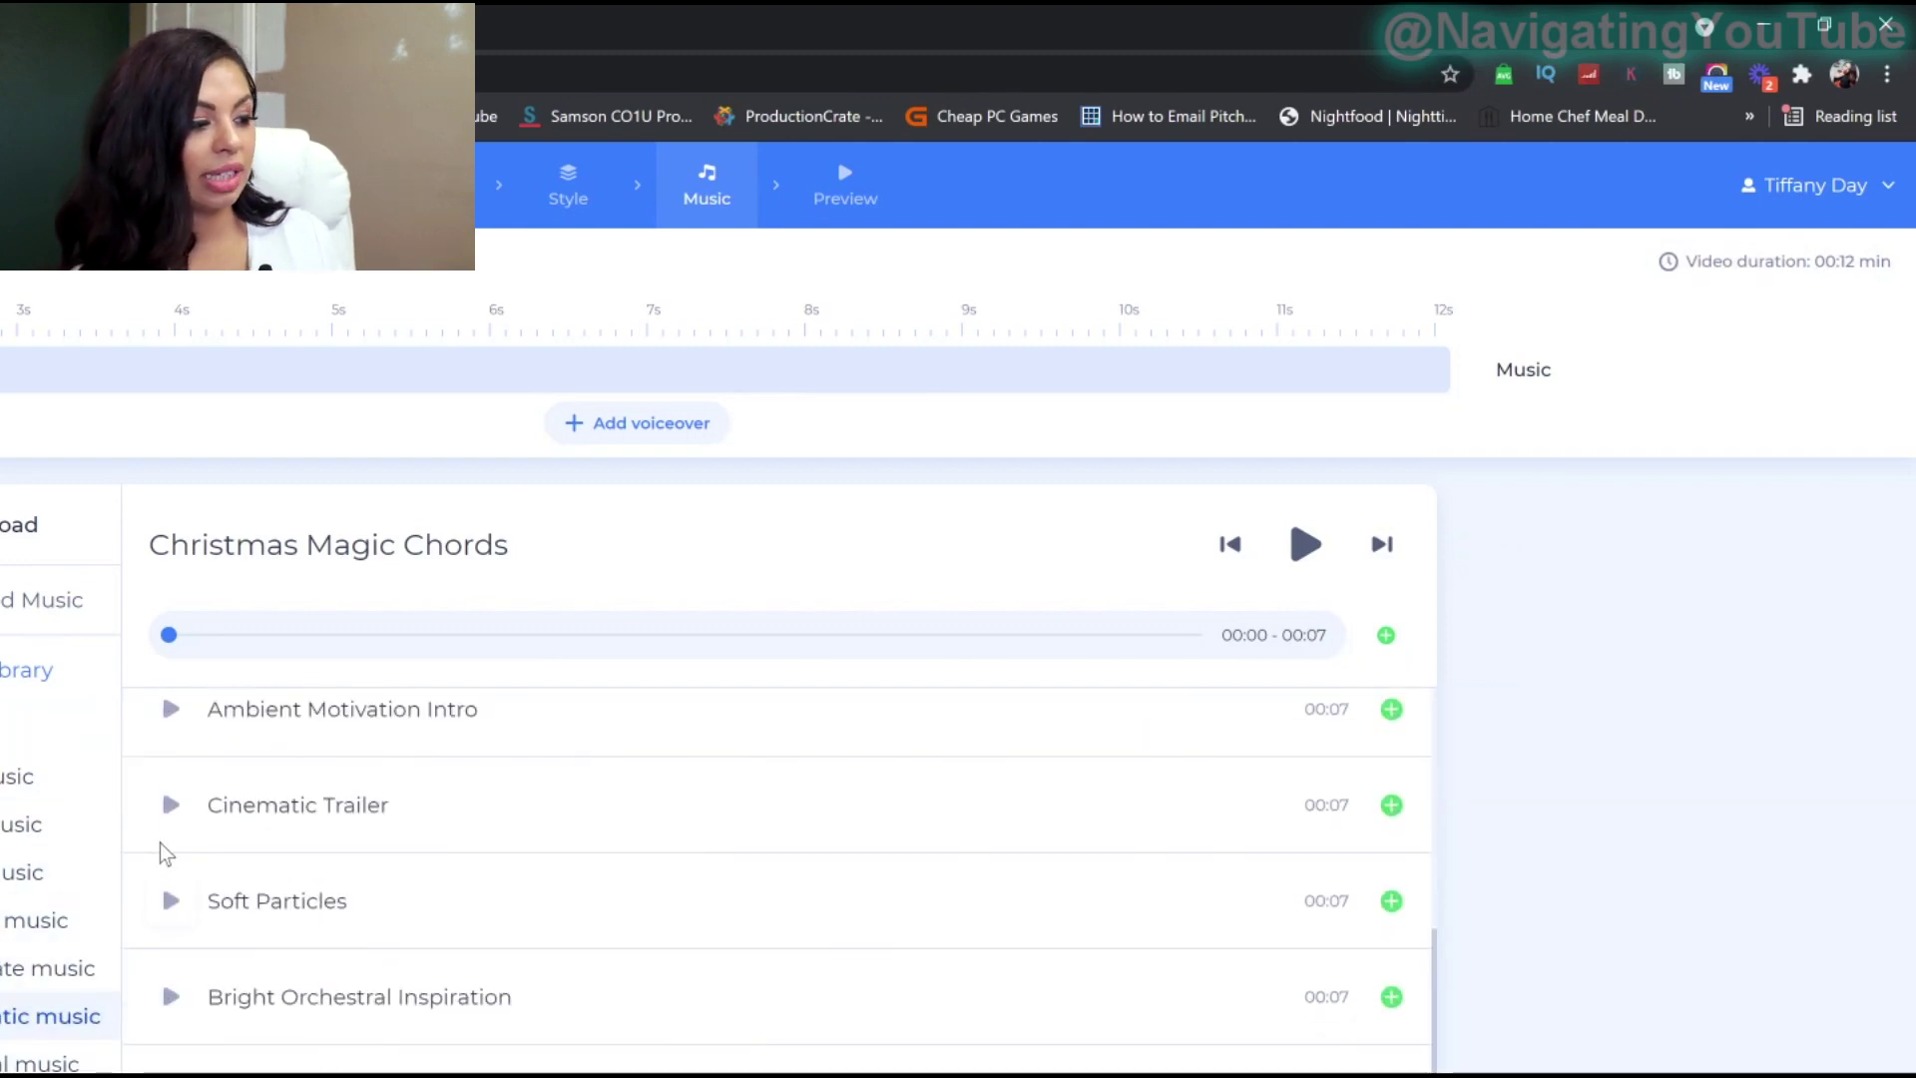
{"action": "left_click", "coordinate": [168, 806]}
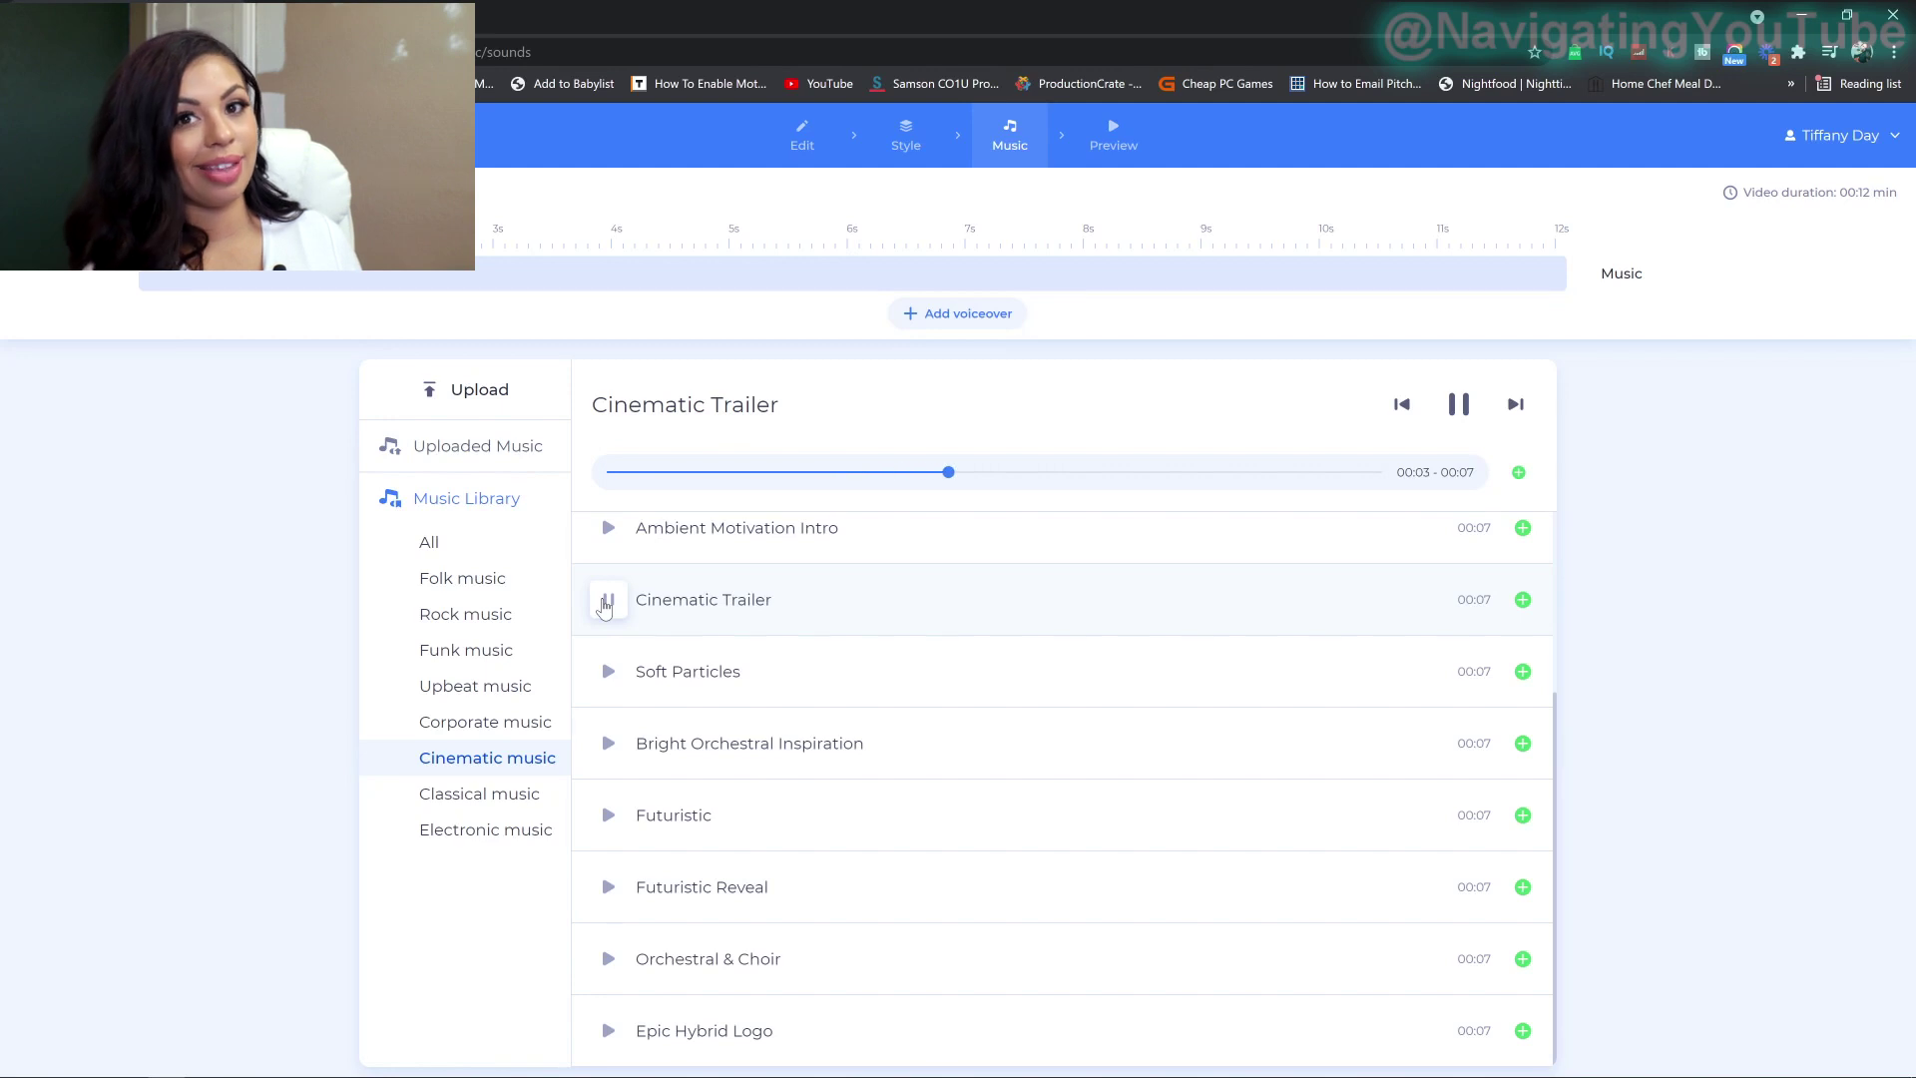
Step: Preview the "Futuristic" track in cinematic music and the "Country Boy" track in funk music
{"action": "left_click", "coordinate": [609, 816]}
{"action": "left_click", "coordinate": [469, 652]}
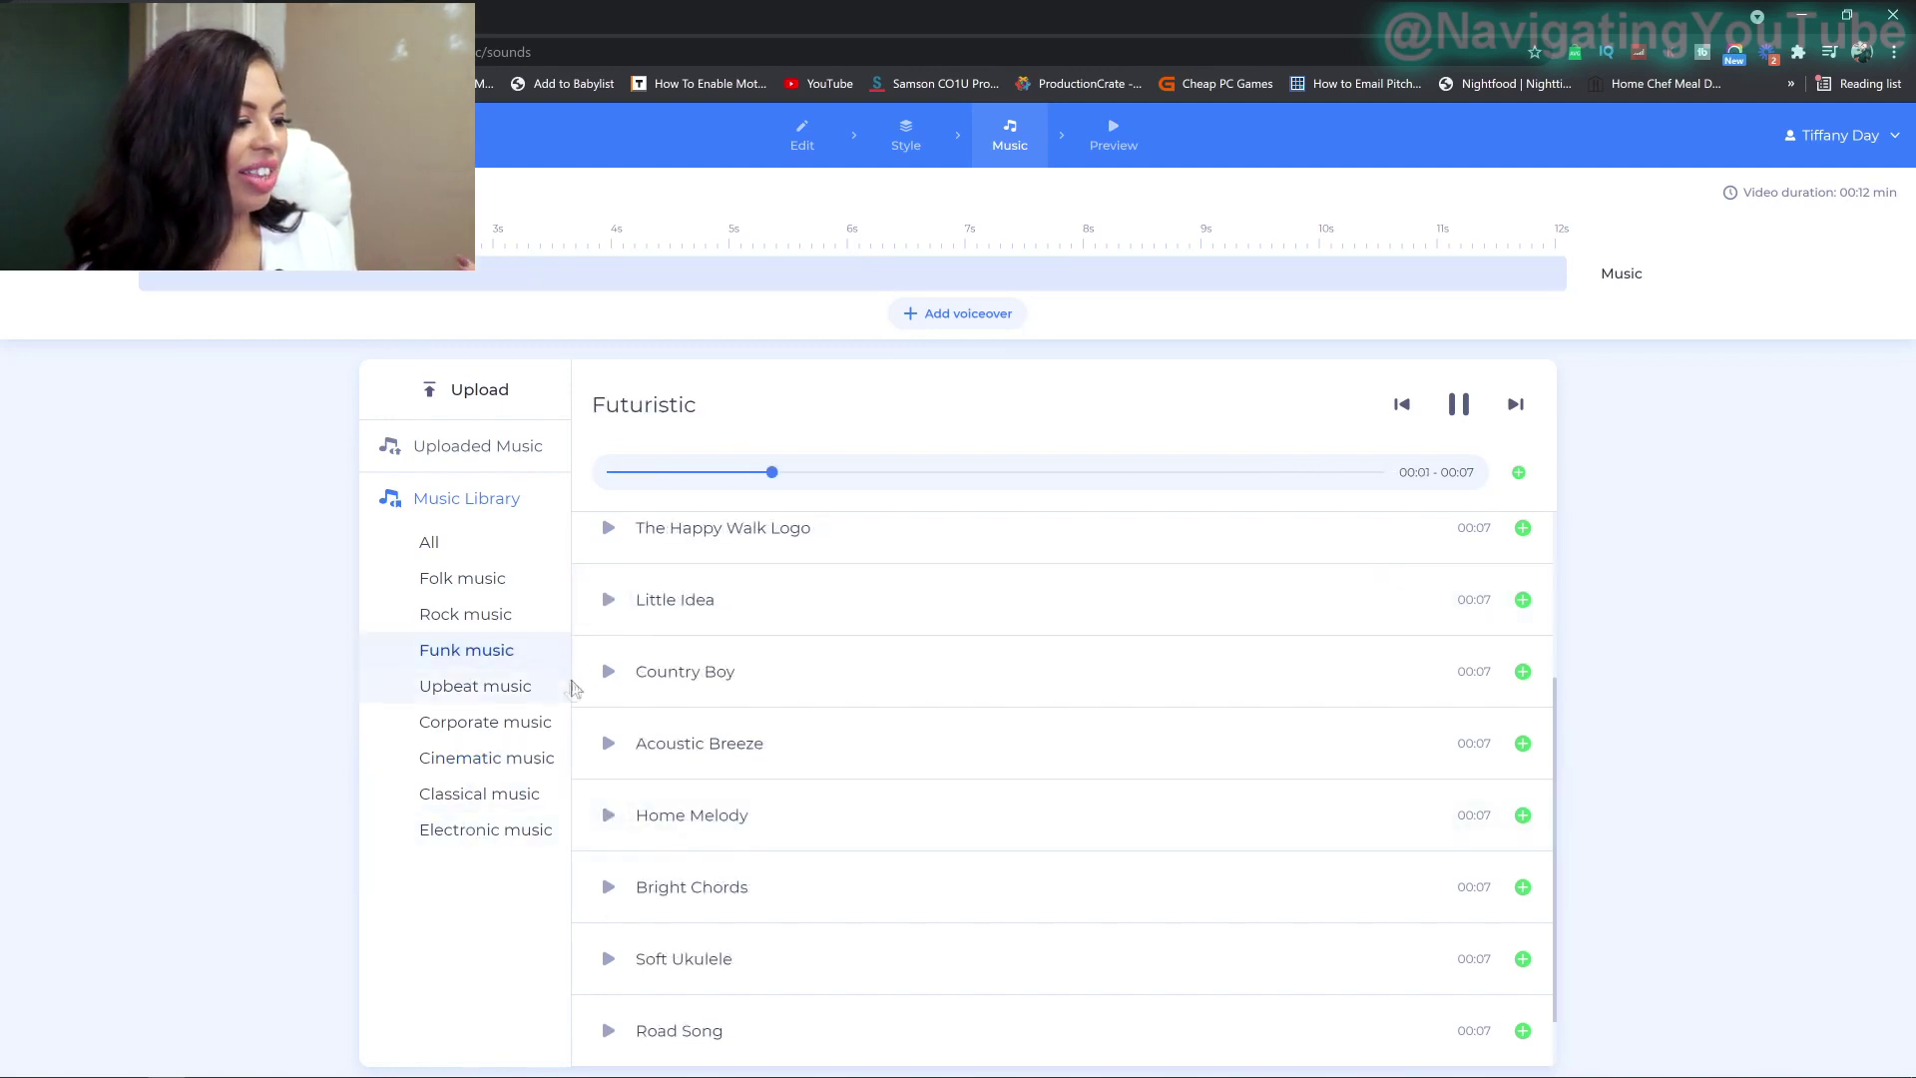
{"action": "left_click", "coordinate": [608, 671]}
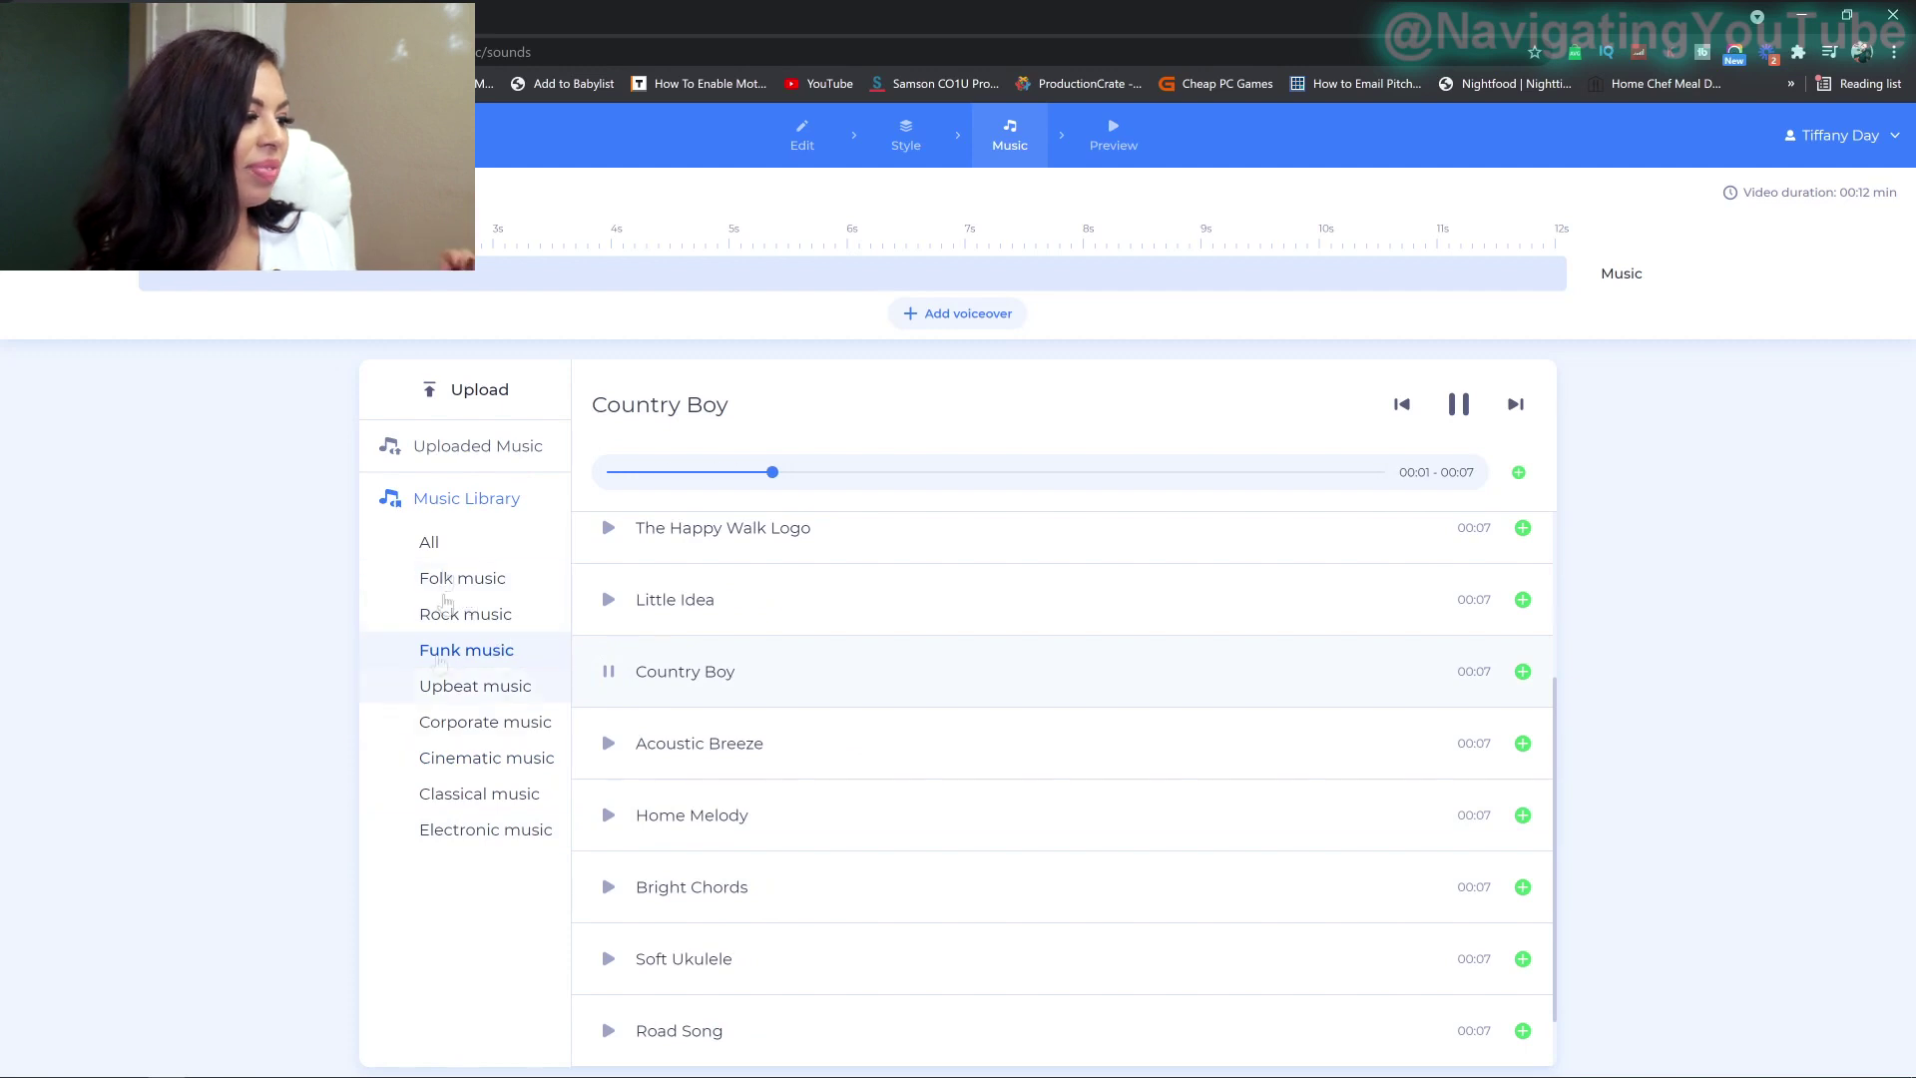
Step: Preview the uploaded track "ES_Still a Little High (Instrumental Version) - Deanz.mp3" and add it to the project as its music
{"action": "left_click", "coordinate": [466, 445]}
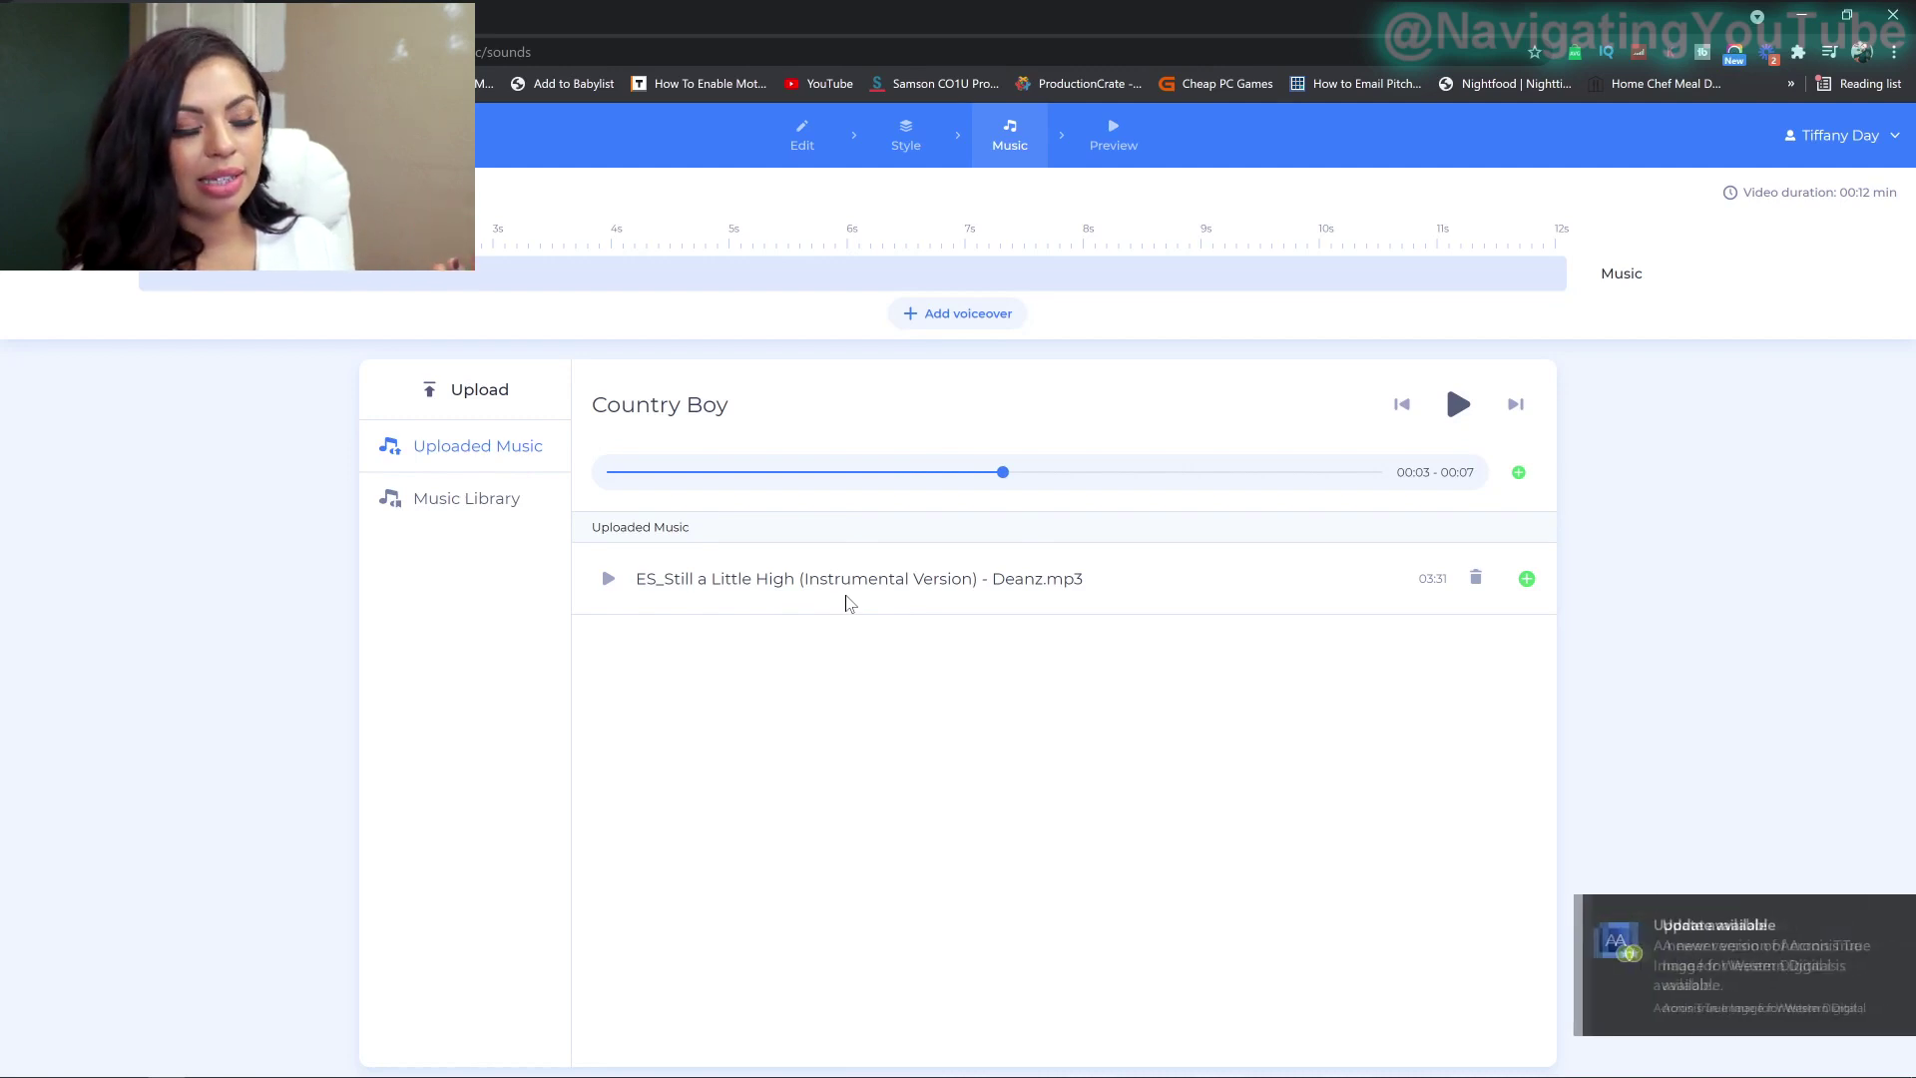
{"action": "left_click", "coordinate": [1880, 913]}
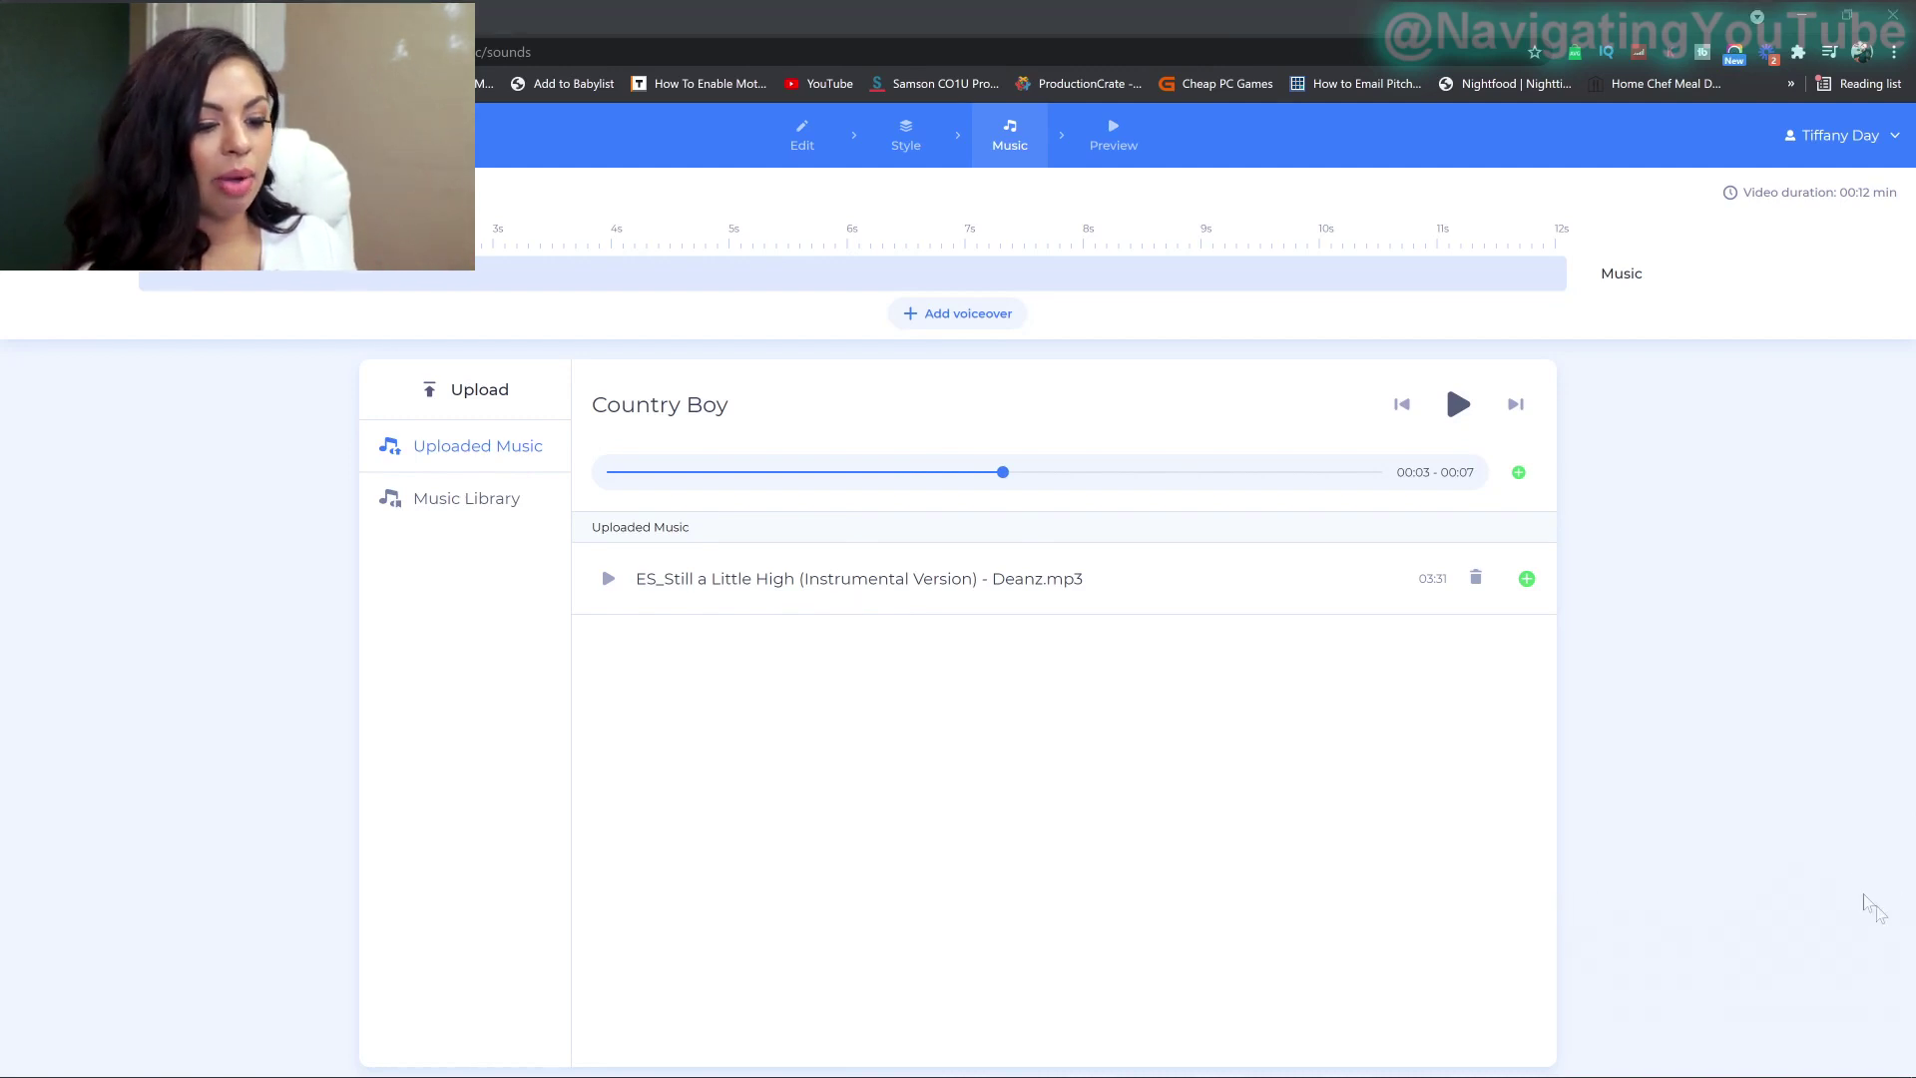
{"action": "left_click", "coordinate": [608, 580]}
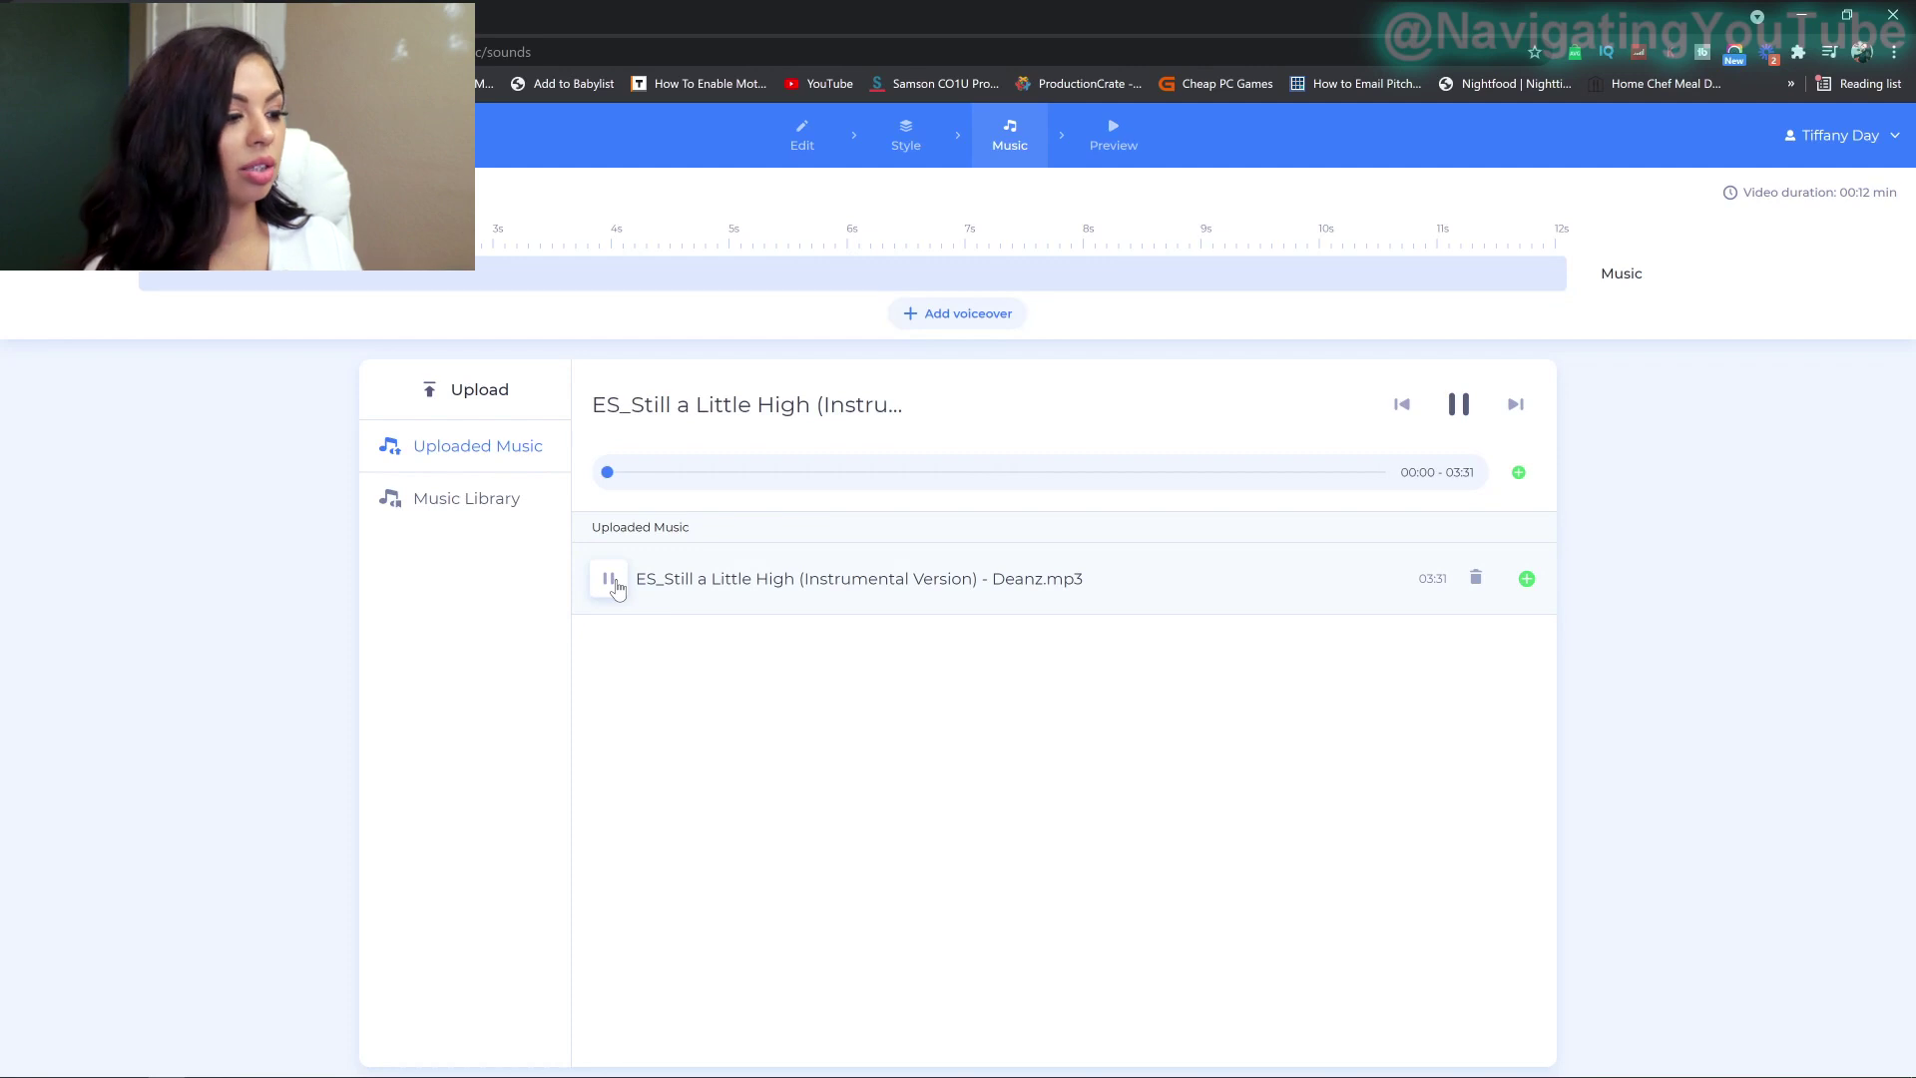
{"action": "left_click", "coordinate": [608, 580]}
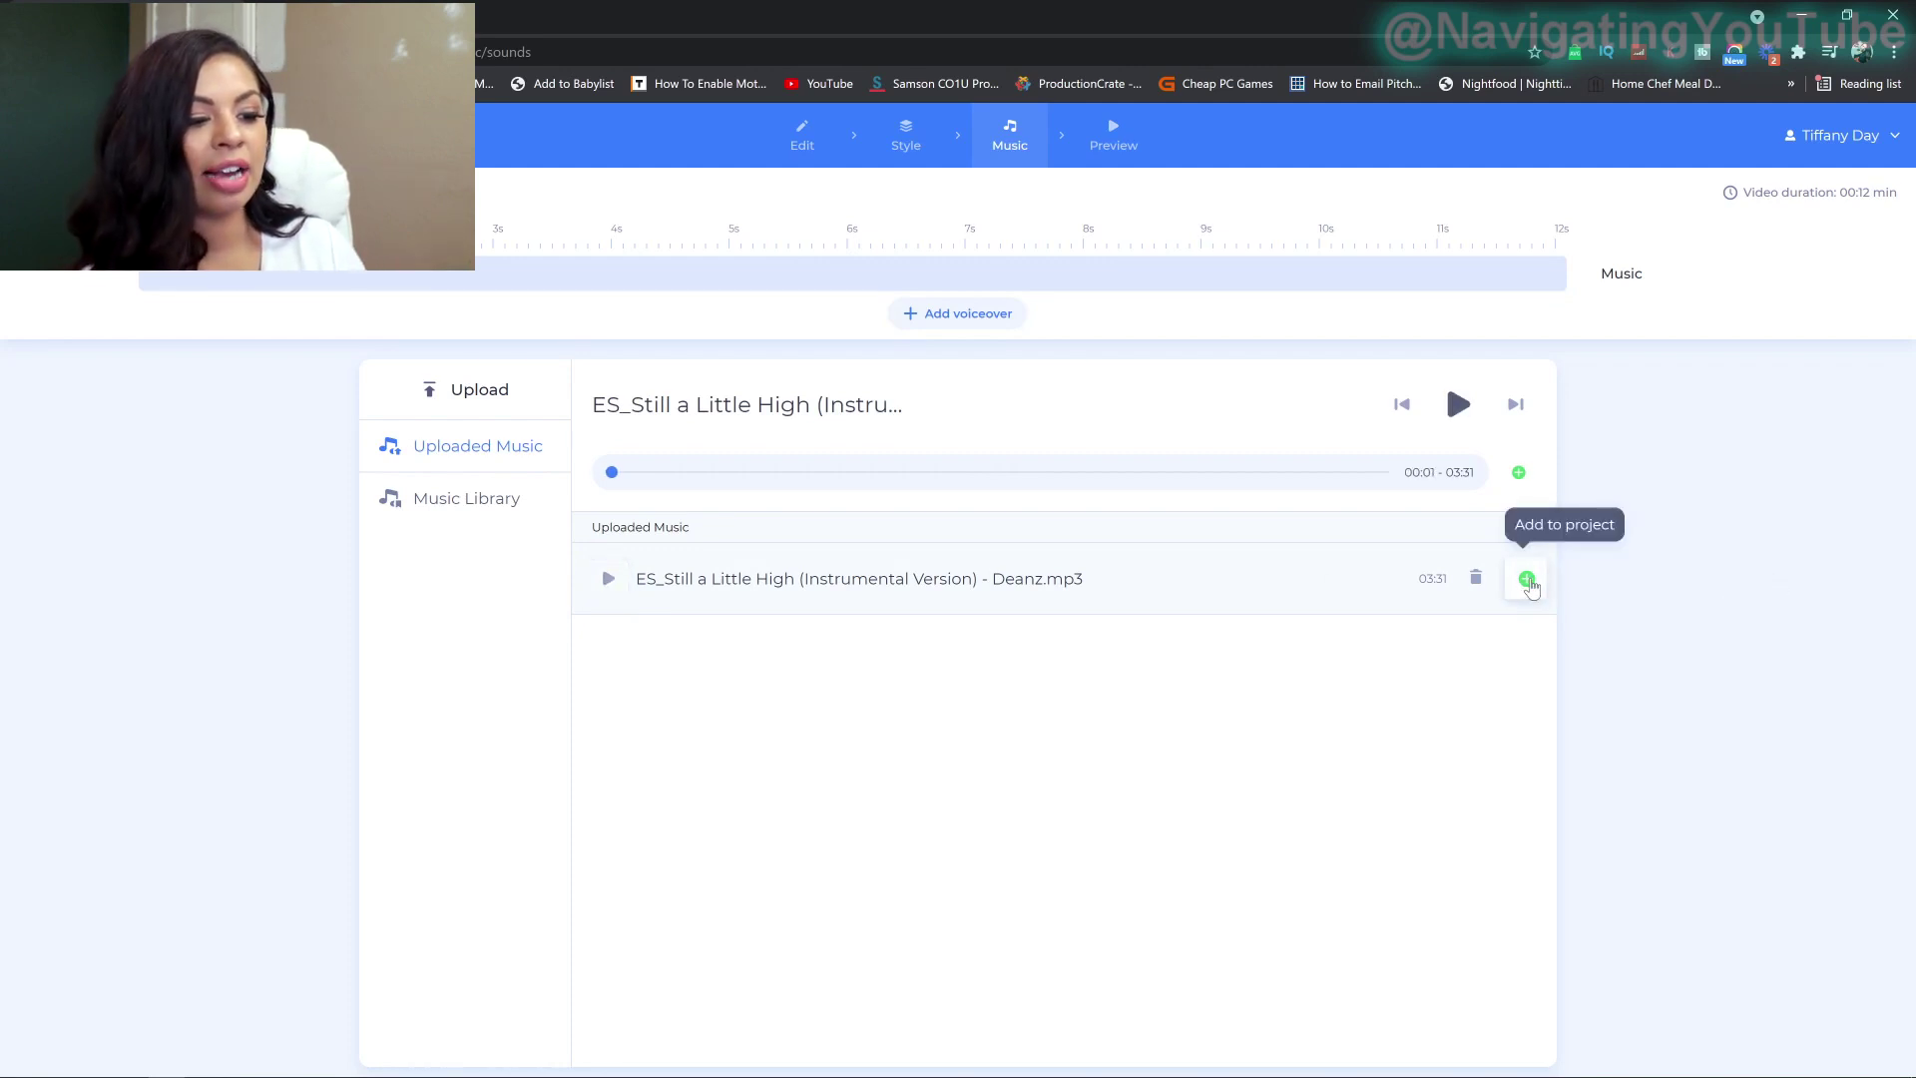
{"action": "left_click", "coordinate": [1528, 580]}
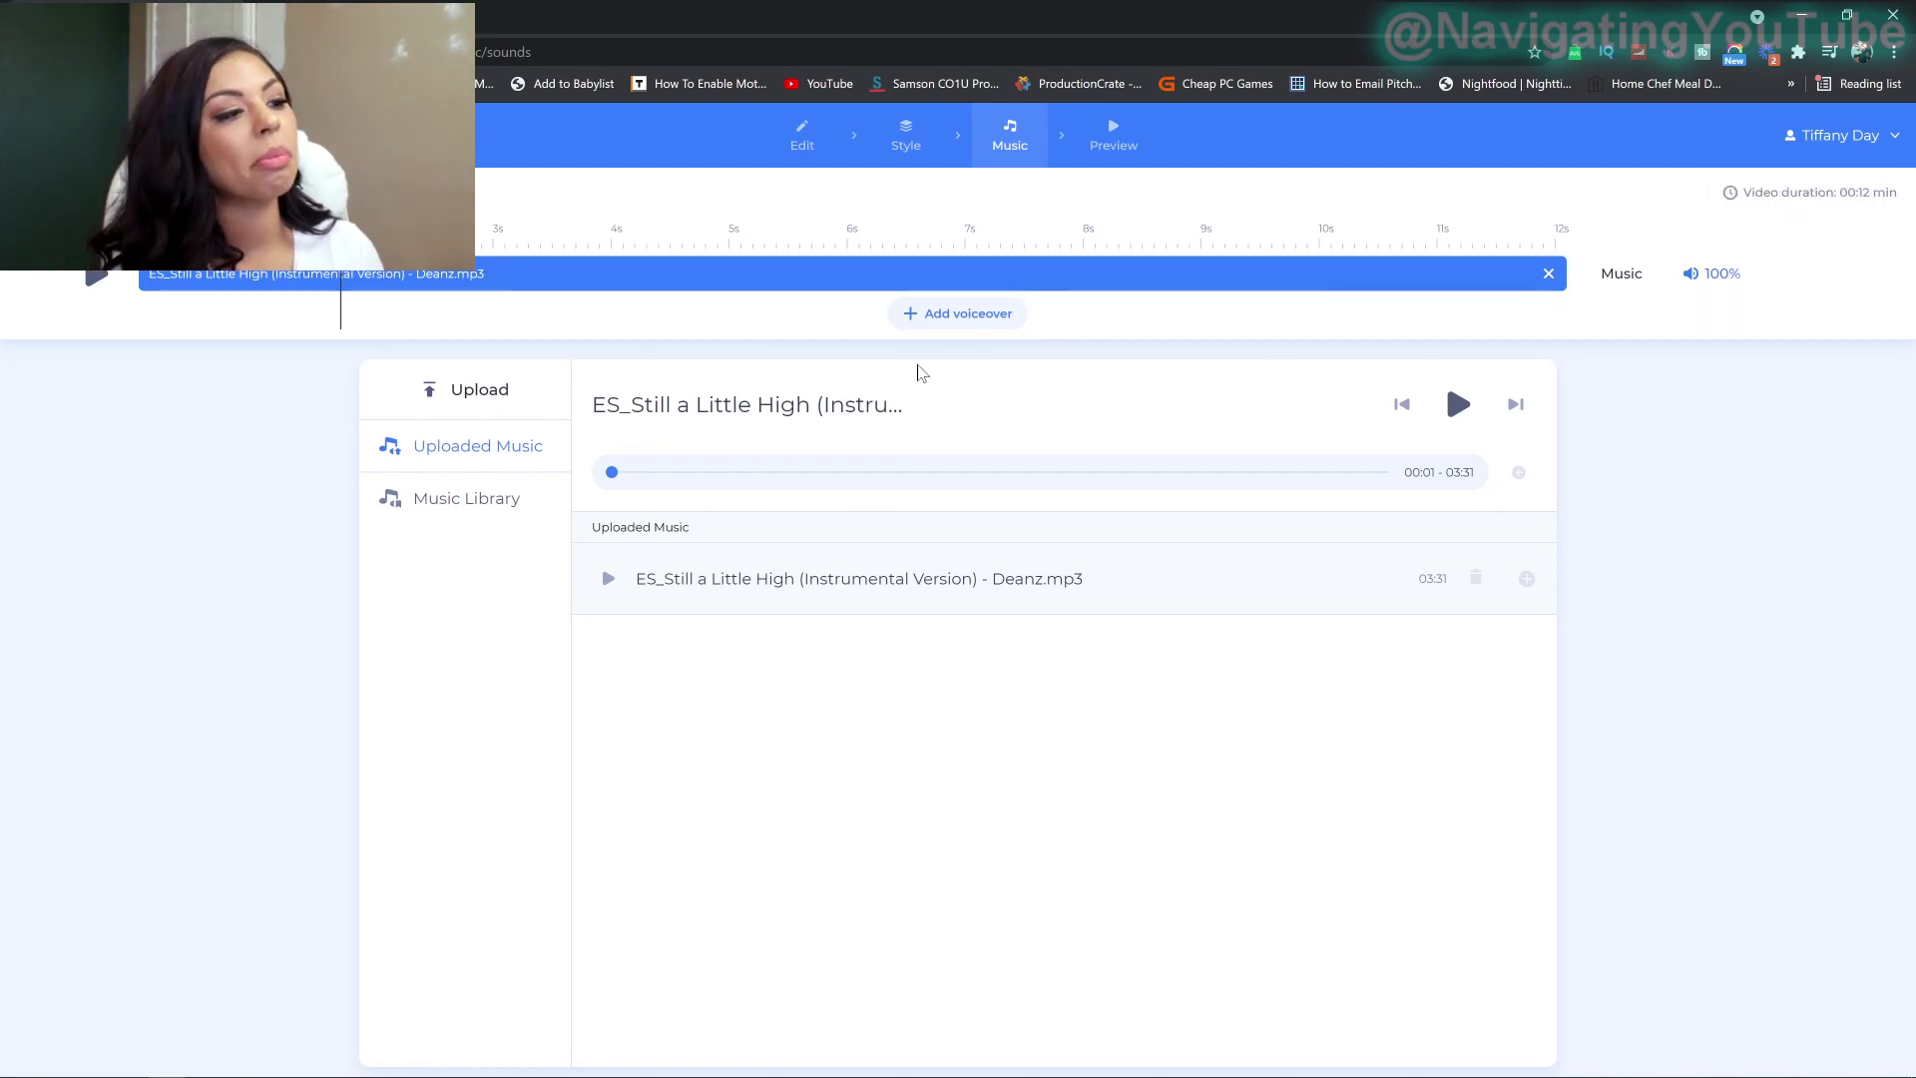
Step: Export the video as a free low-quality preview with watermark and go to the My Projects page
{"action": "left_click", "coordinate": [1103, 145]}
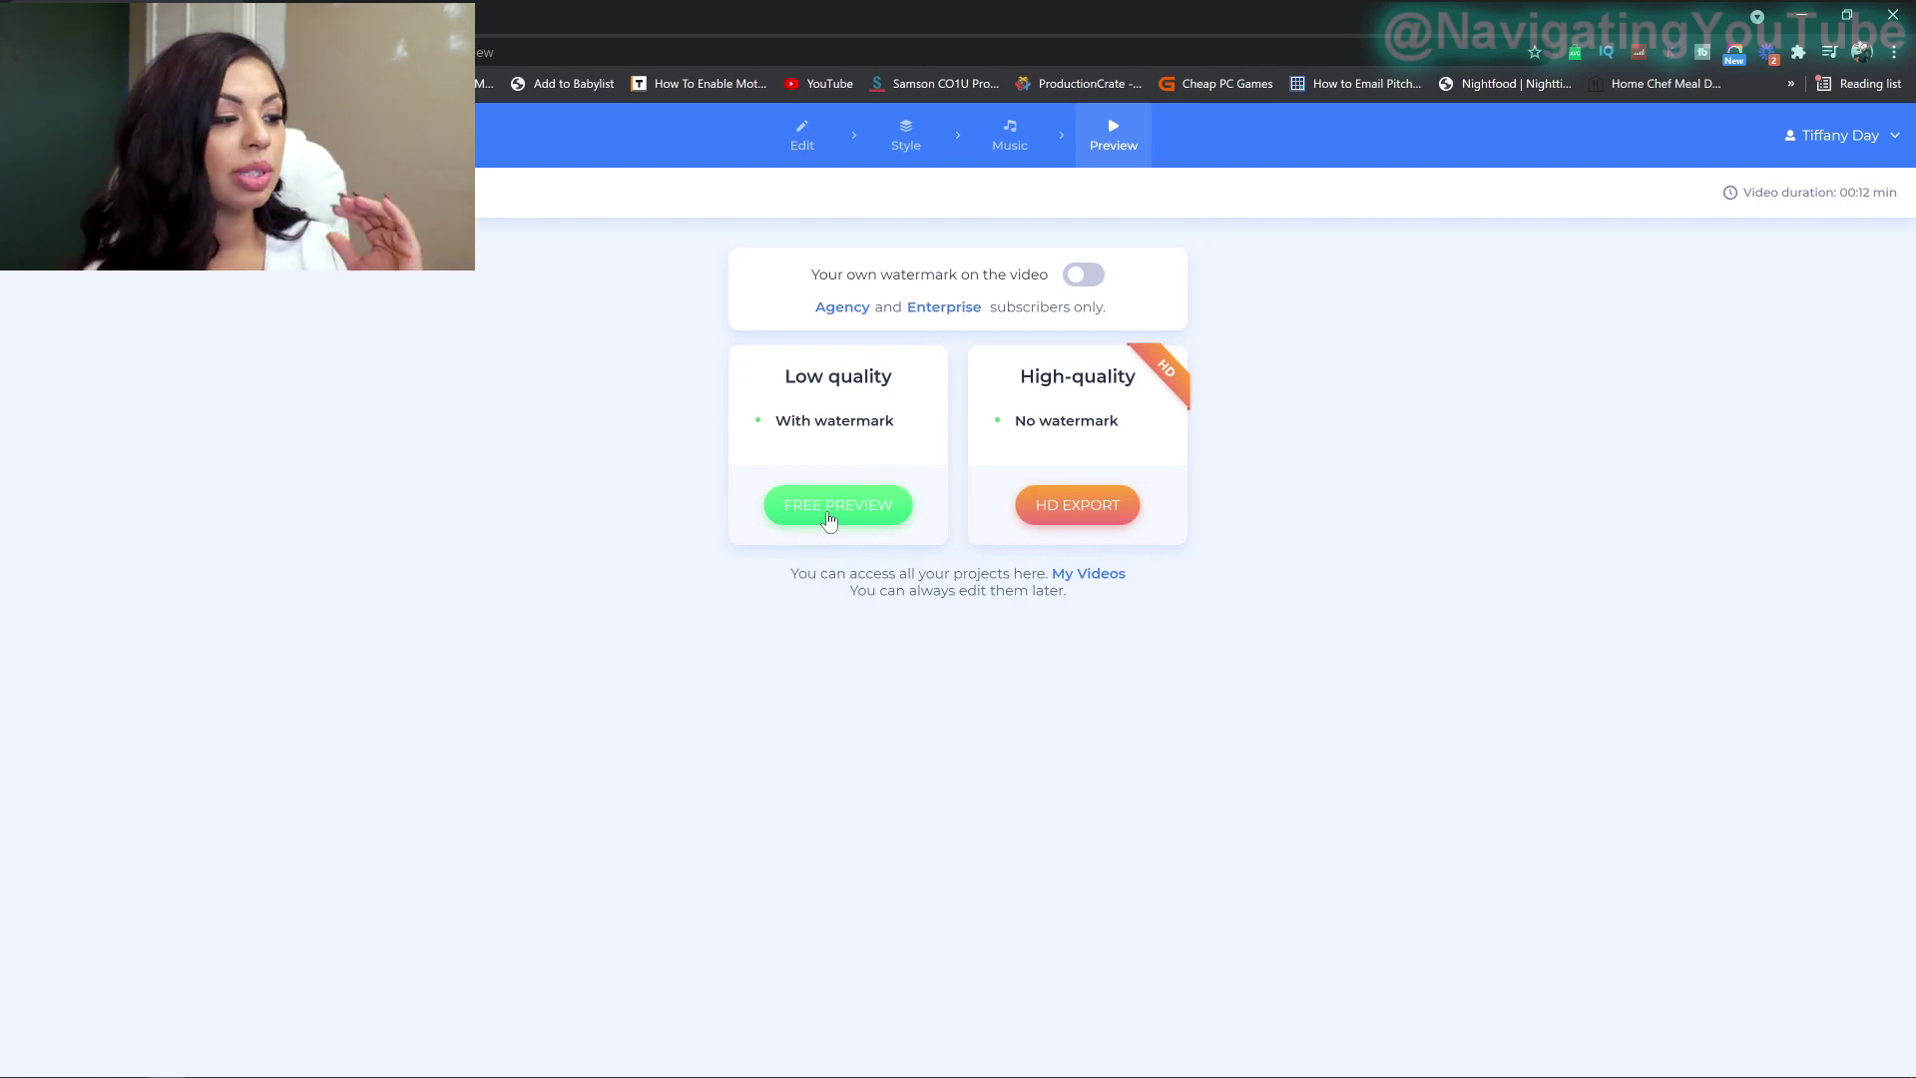
{"action": "left_click", "coordinate": [827, 507]}
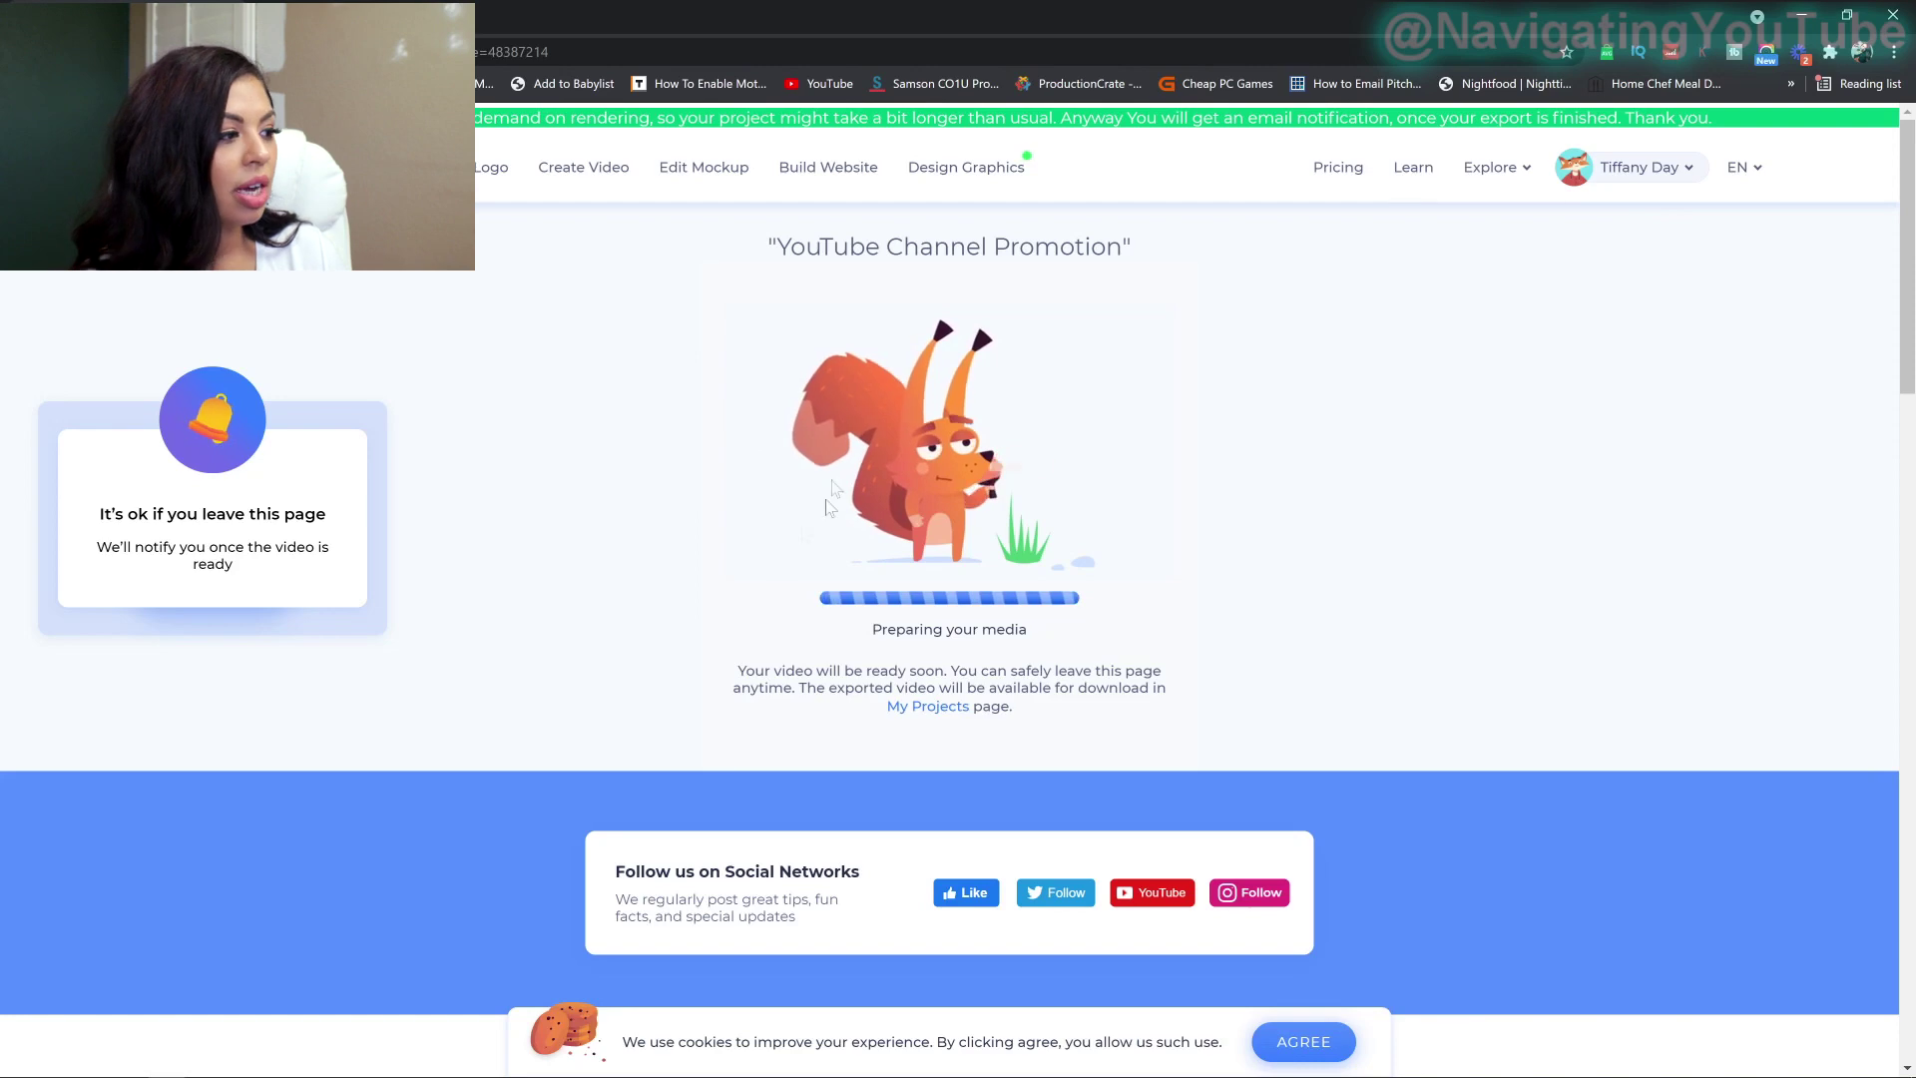
{"action": "left_click", "coordinate": [928, 705]}
Step: Find the Kinetic Frames Opener project in the video list, play its HD 1080 export, and close the player
{"action": "scroll", "coordinate": [882, 514], "scroll_direction": "down", "scroll_amount": 8}
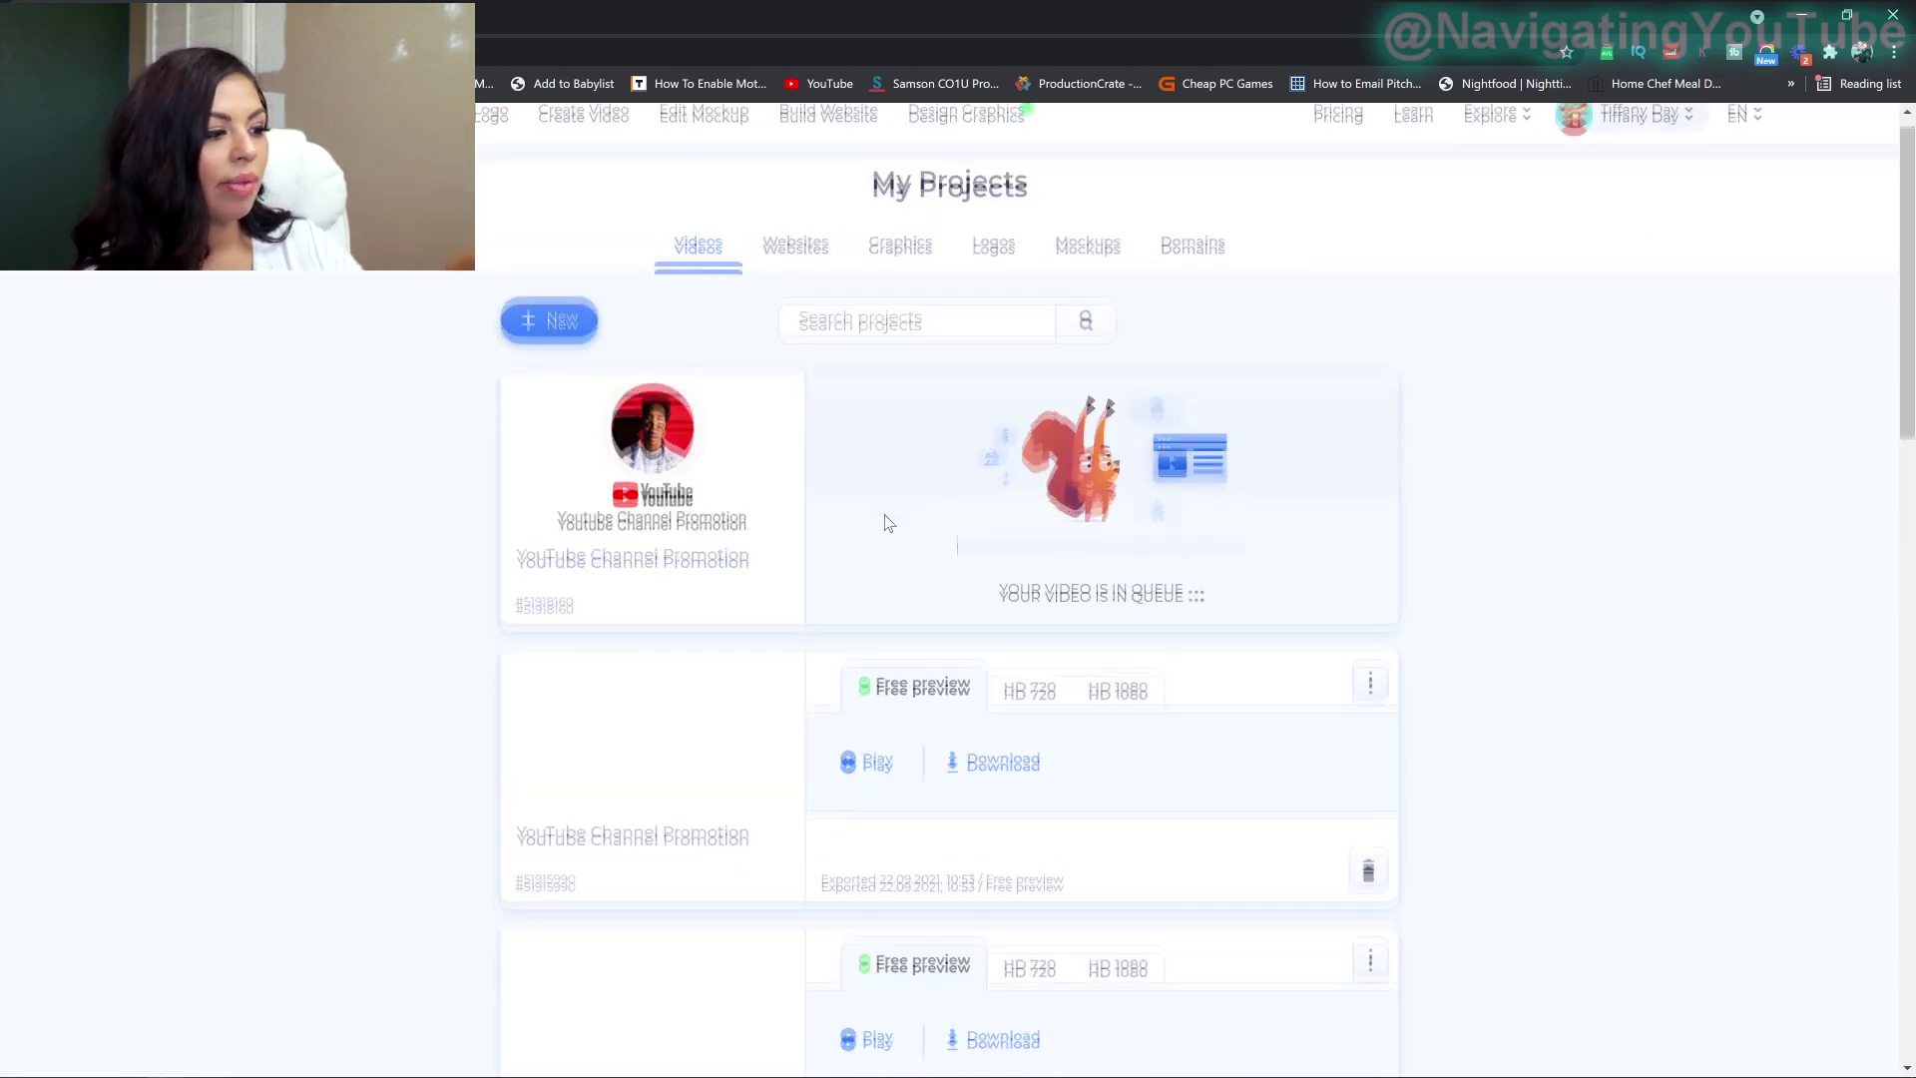
{"action": "scroll", "coordinate": [884, 521], "scroll_direction": "down", "scroll_amount": 7}
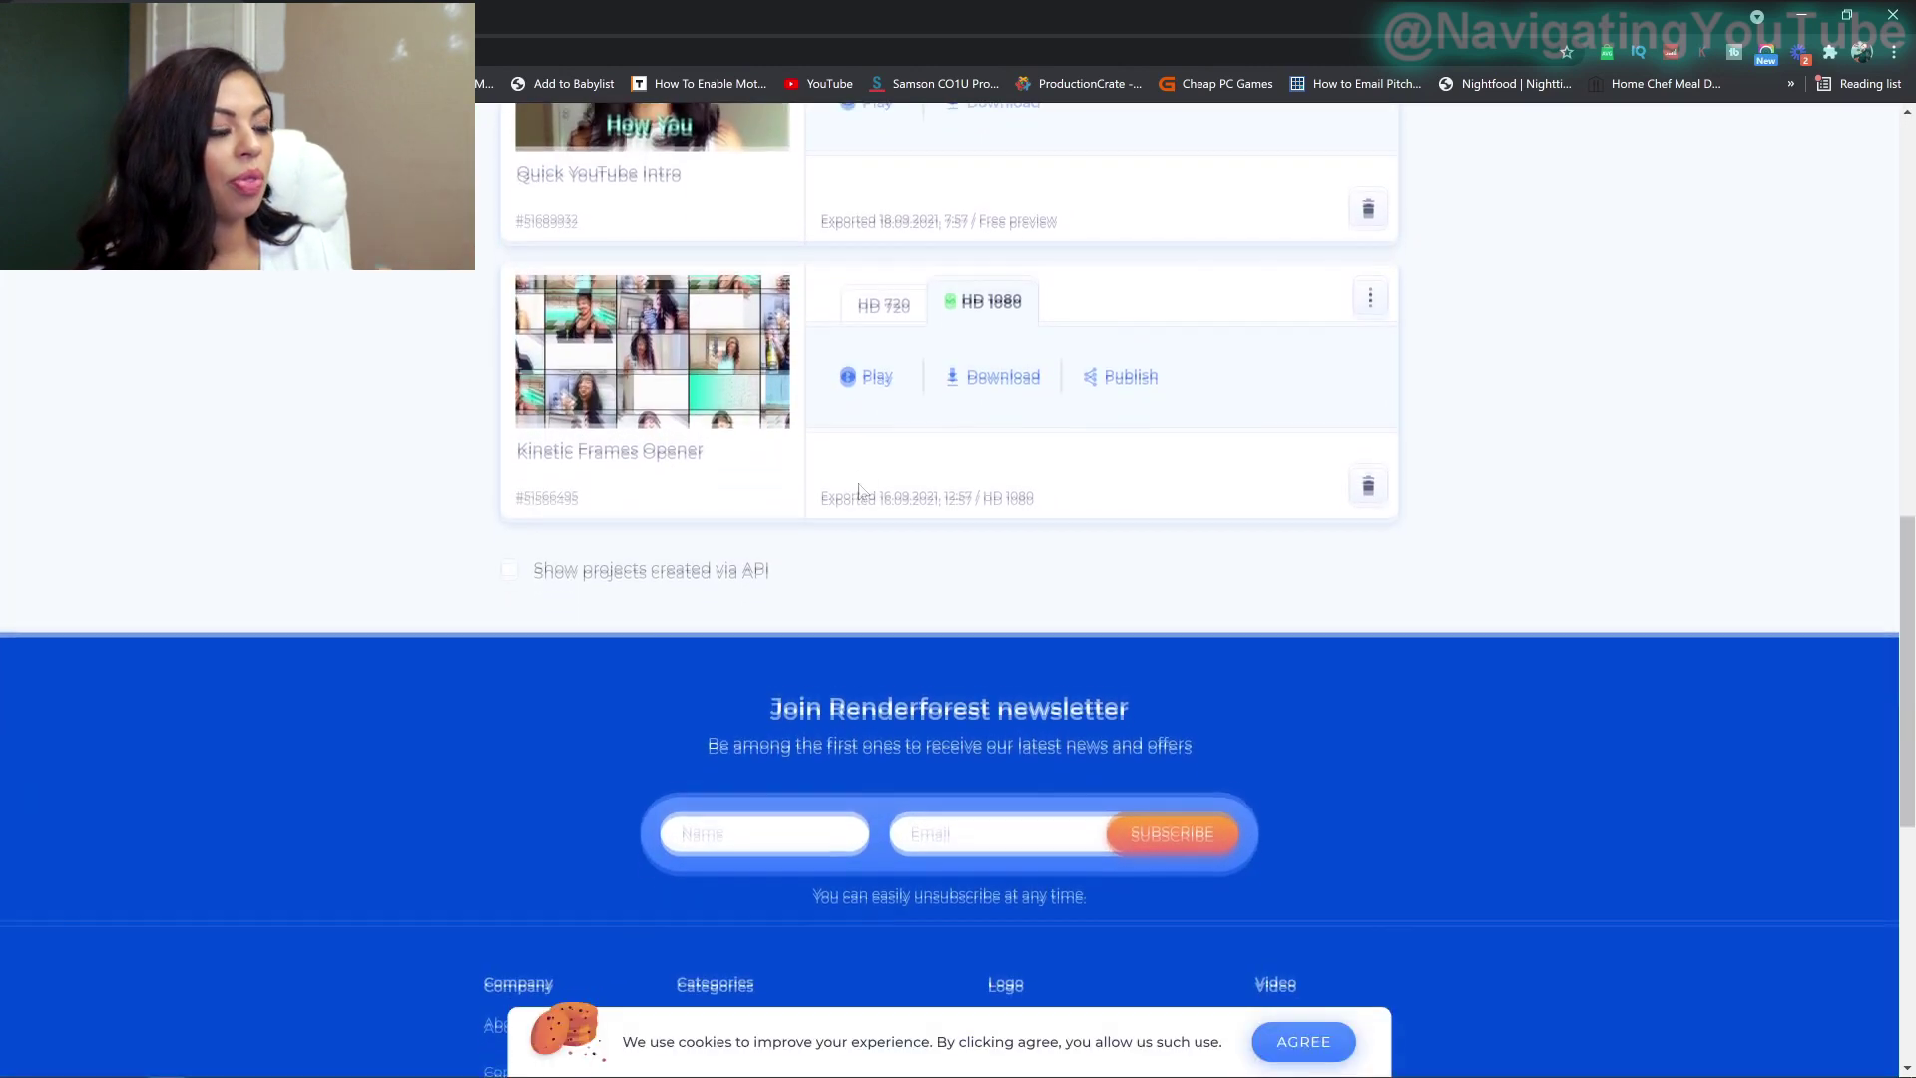
{"action": "scroll", "coordinate": [864, 496], "scroll_direction": "up", "scroll_amount": 1}
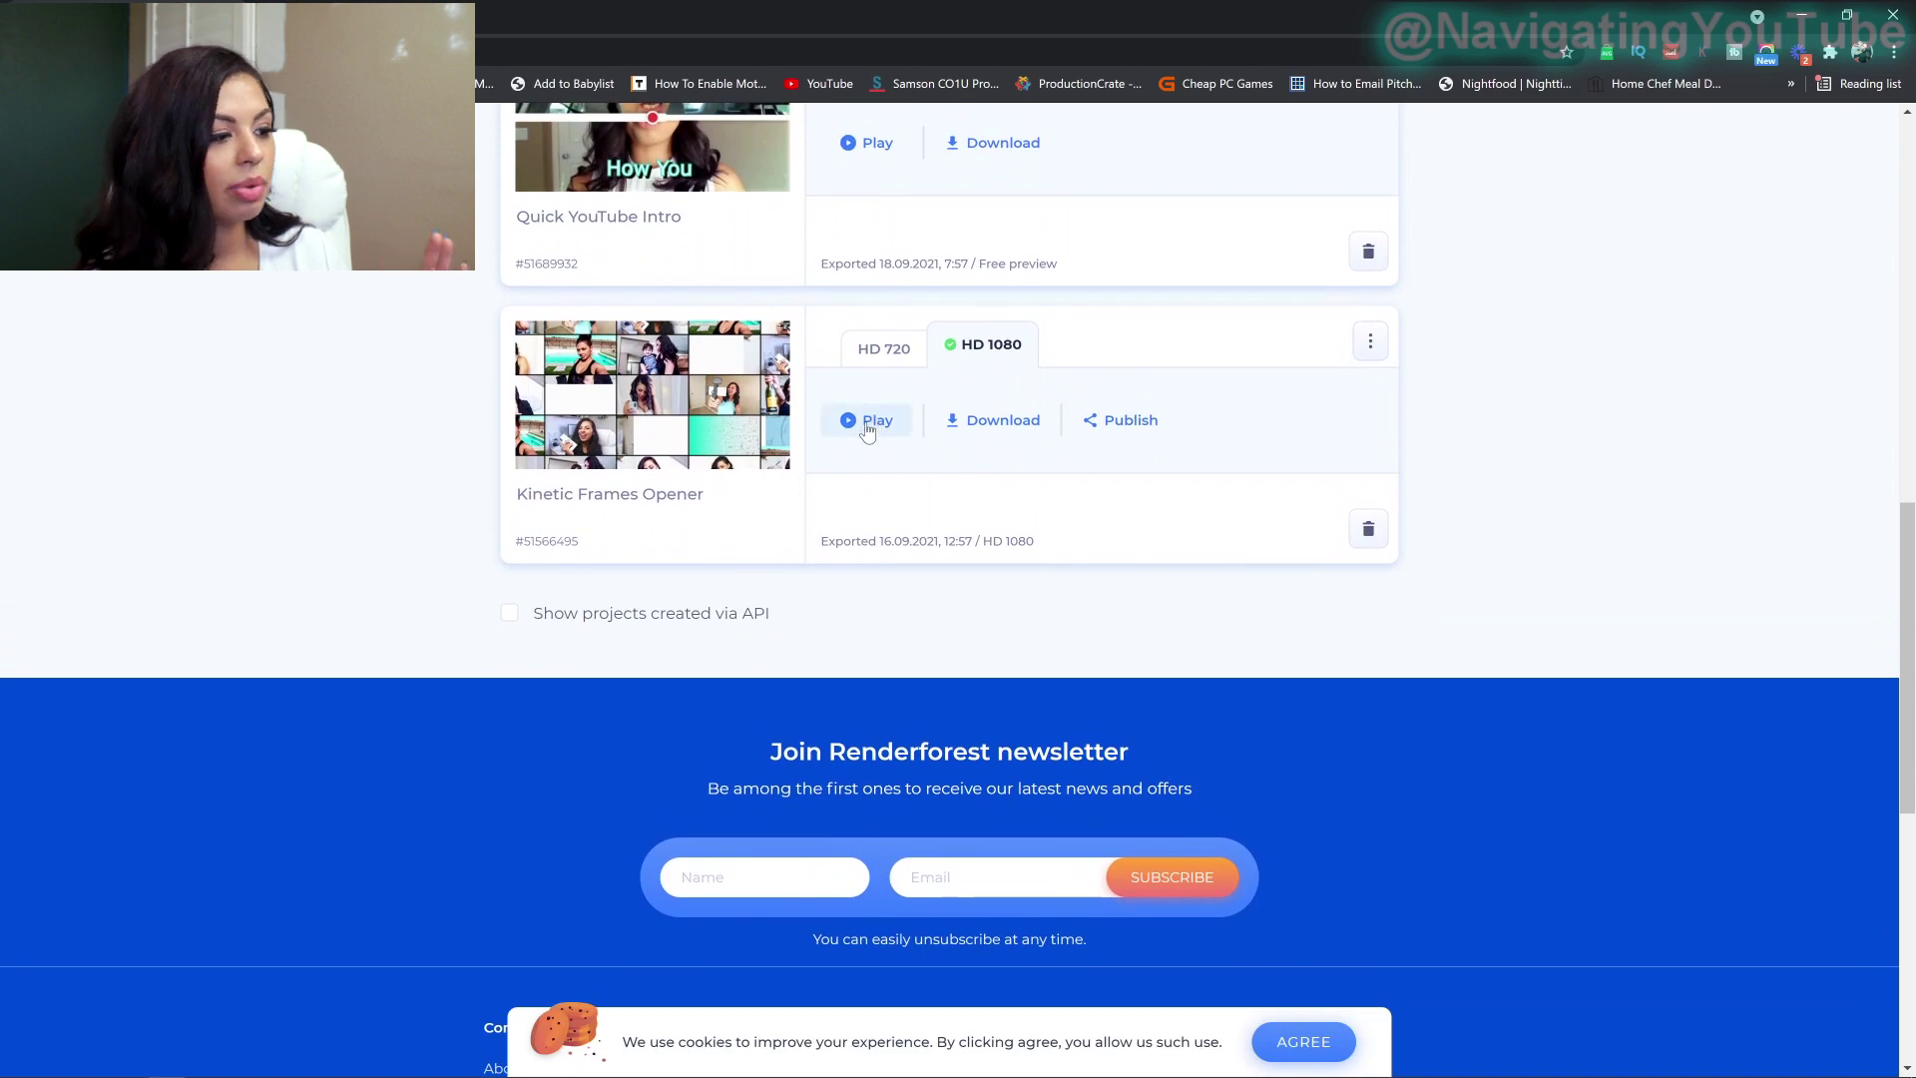
{"action": "left_click", "coordinate": [866, 427]}
{"action": "left_click", "coordinate": [397, 885]}
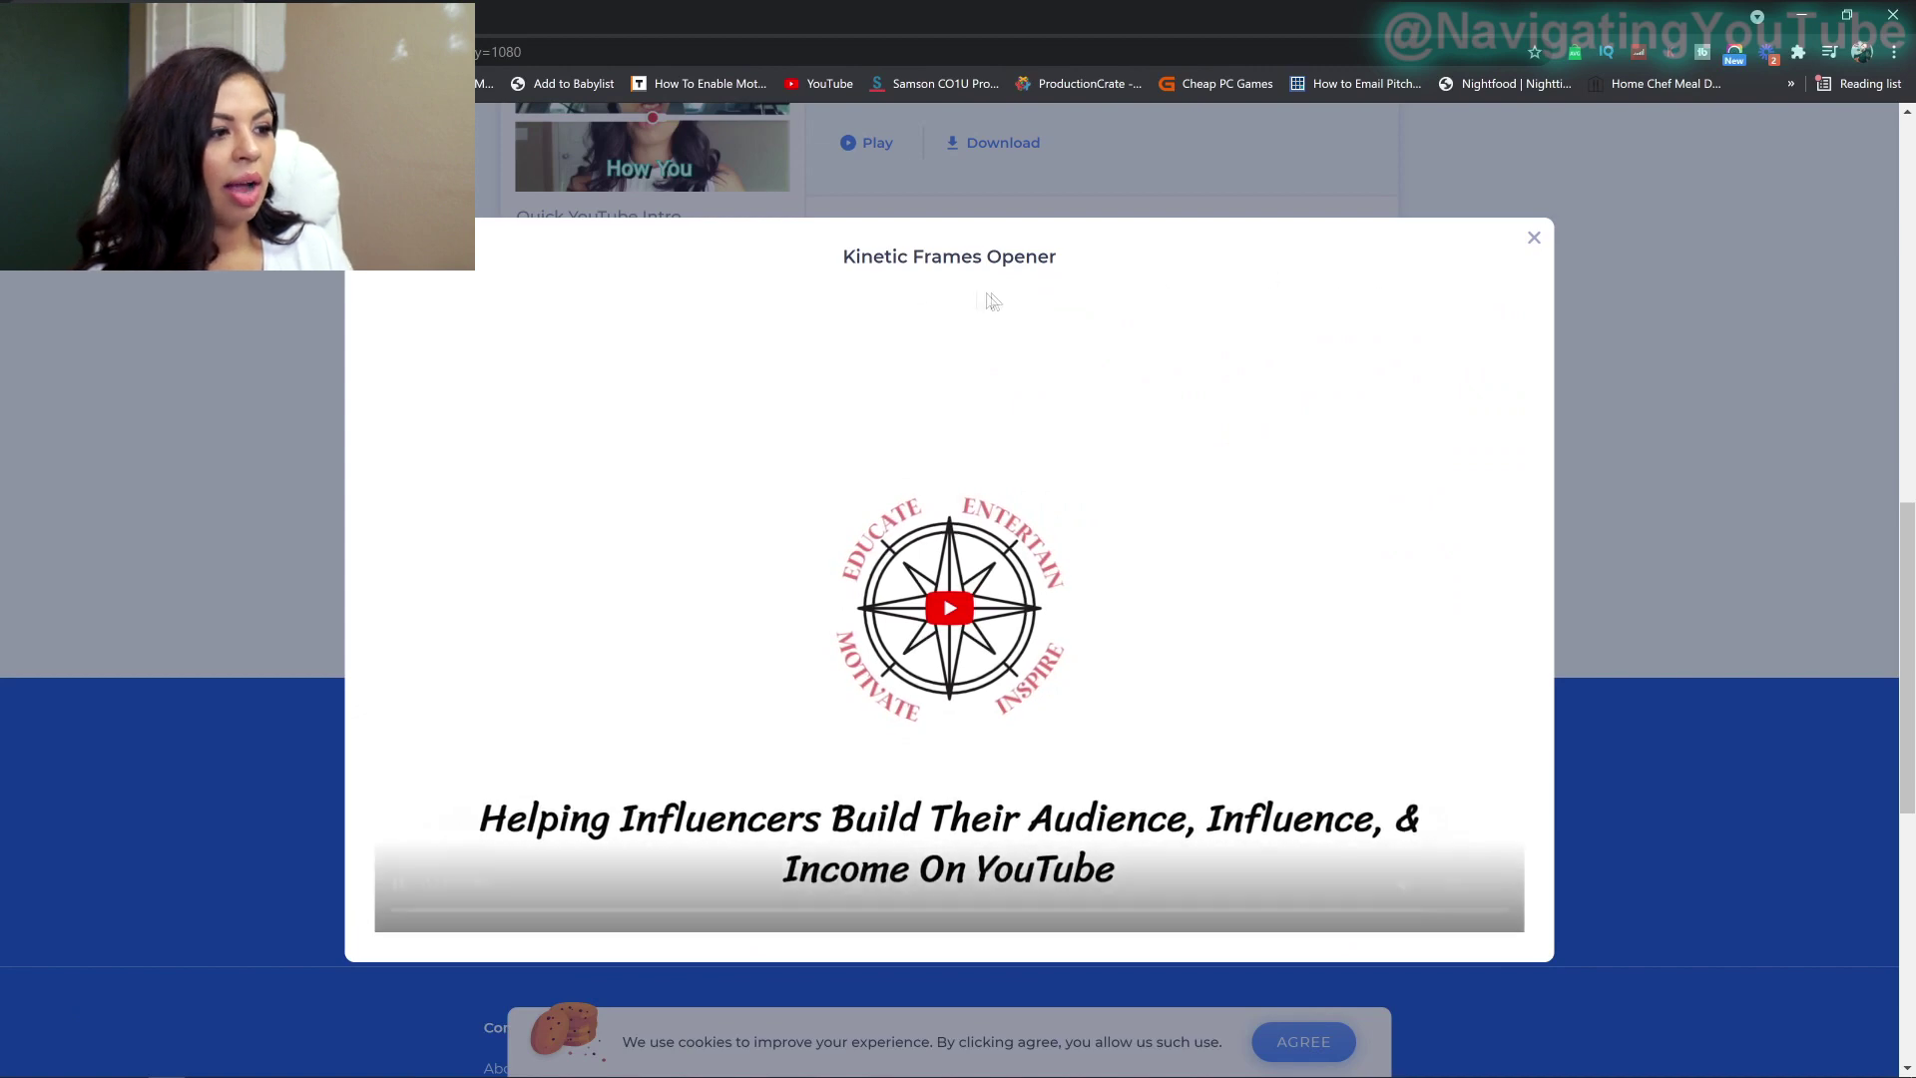
{"action": "left_click", "coordinate": [1534, 240]}
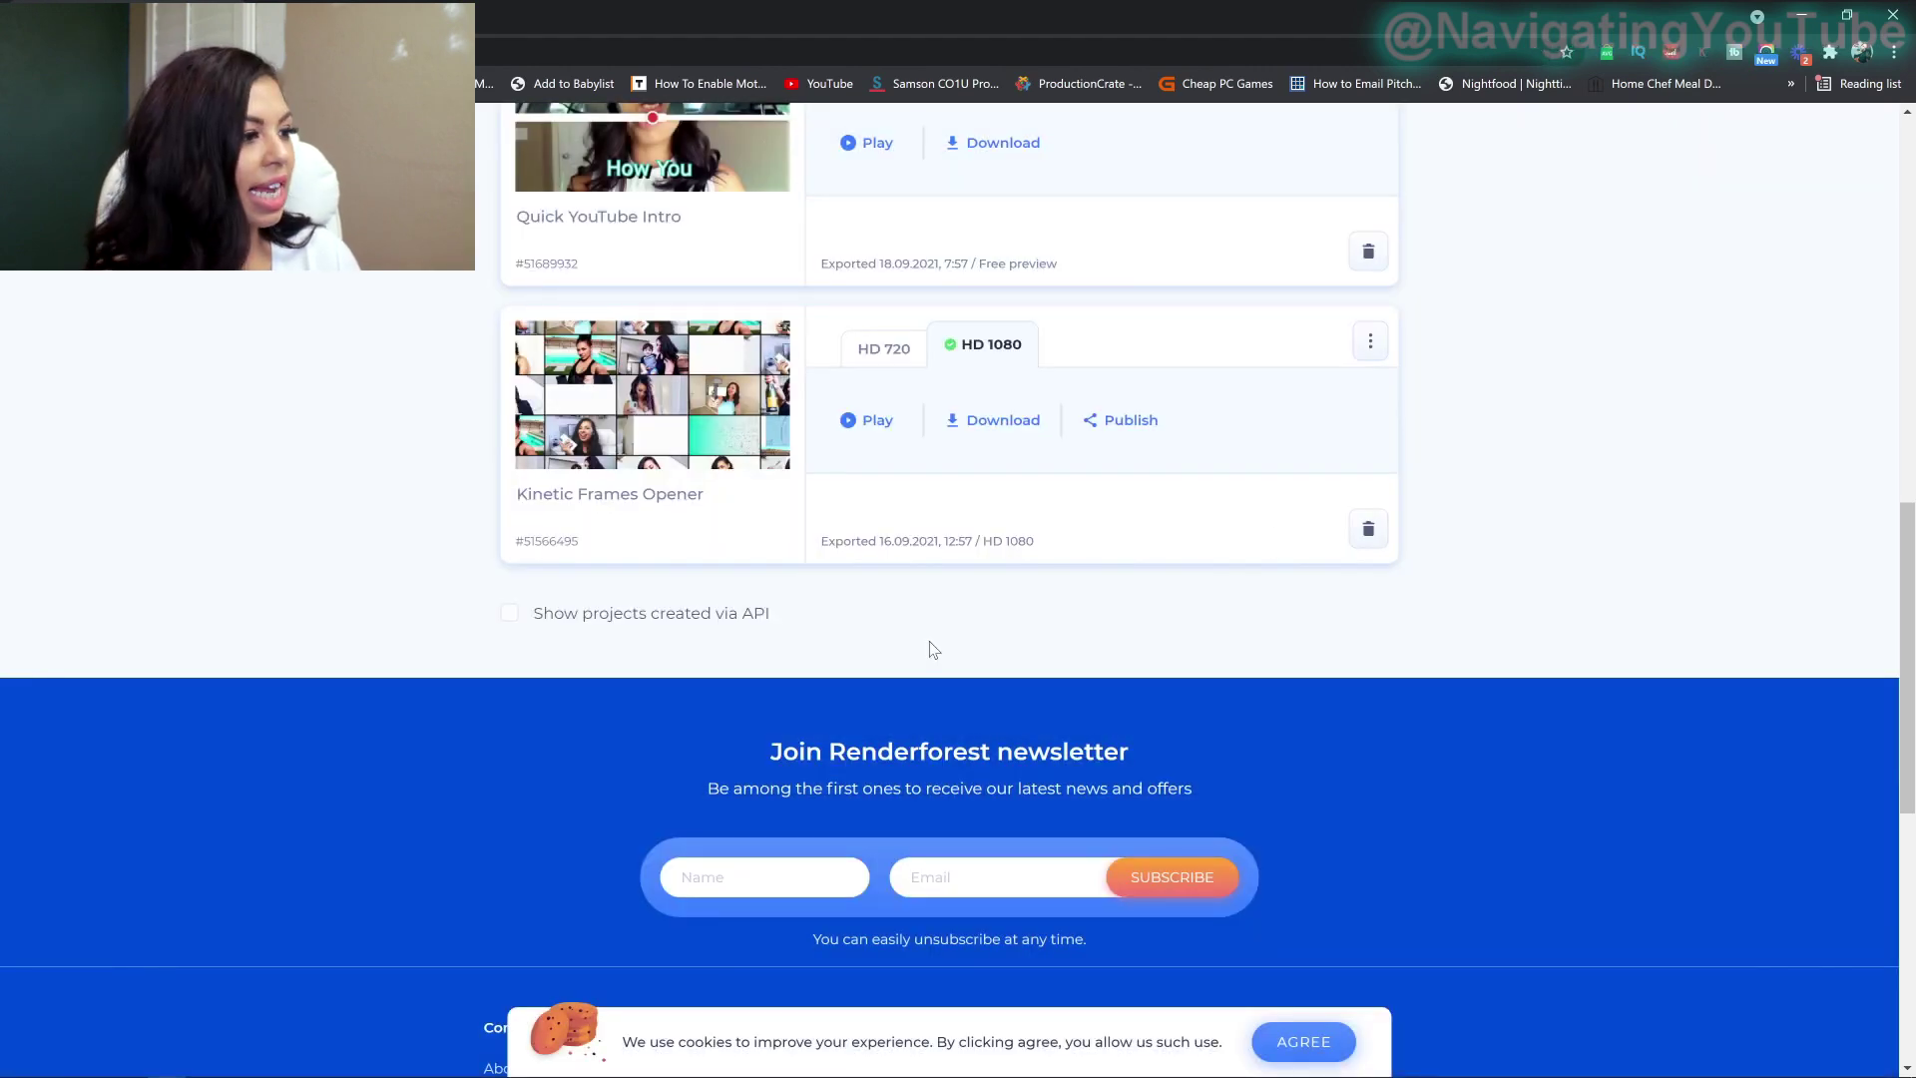
Step: Play the free preview of the Quick YouTube Intro project and check the export progress of the new YouTube Channel Promotion video
{"action": "scroll", "coordinate": [933, 649], "scroll_direction": "up", "scroll_amount": 2}
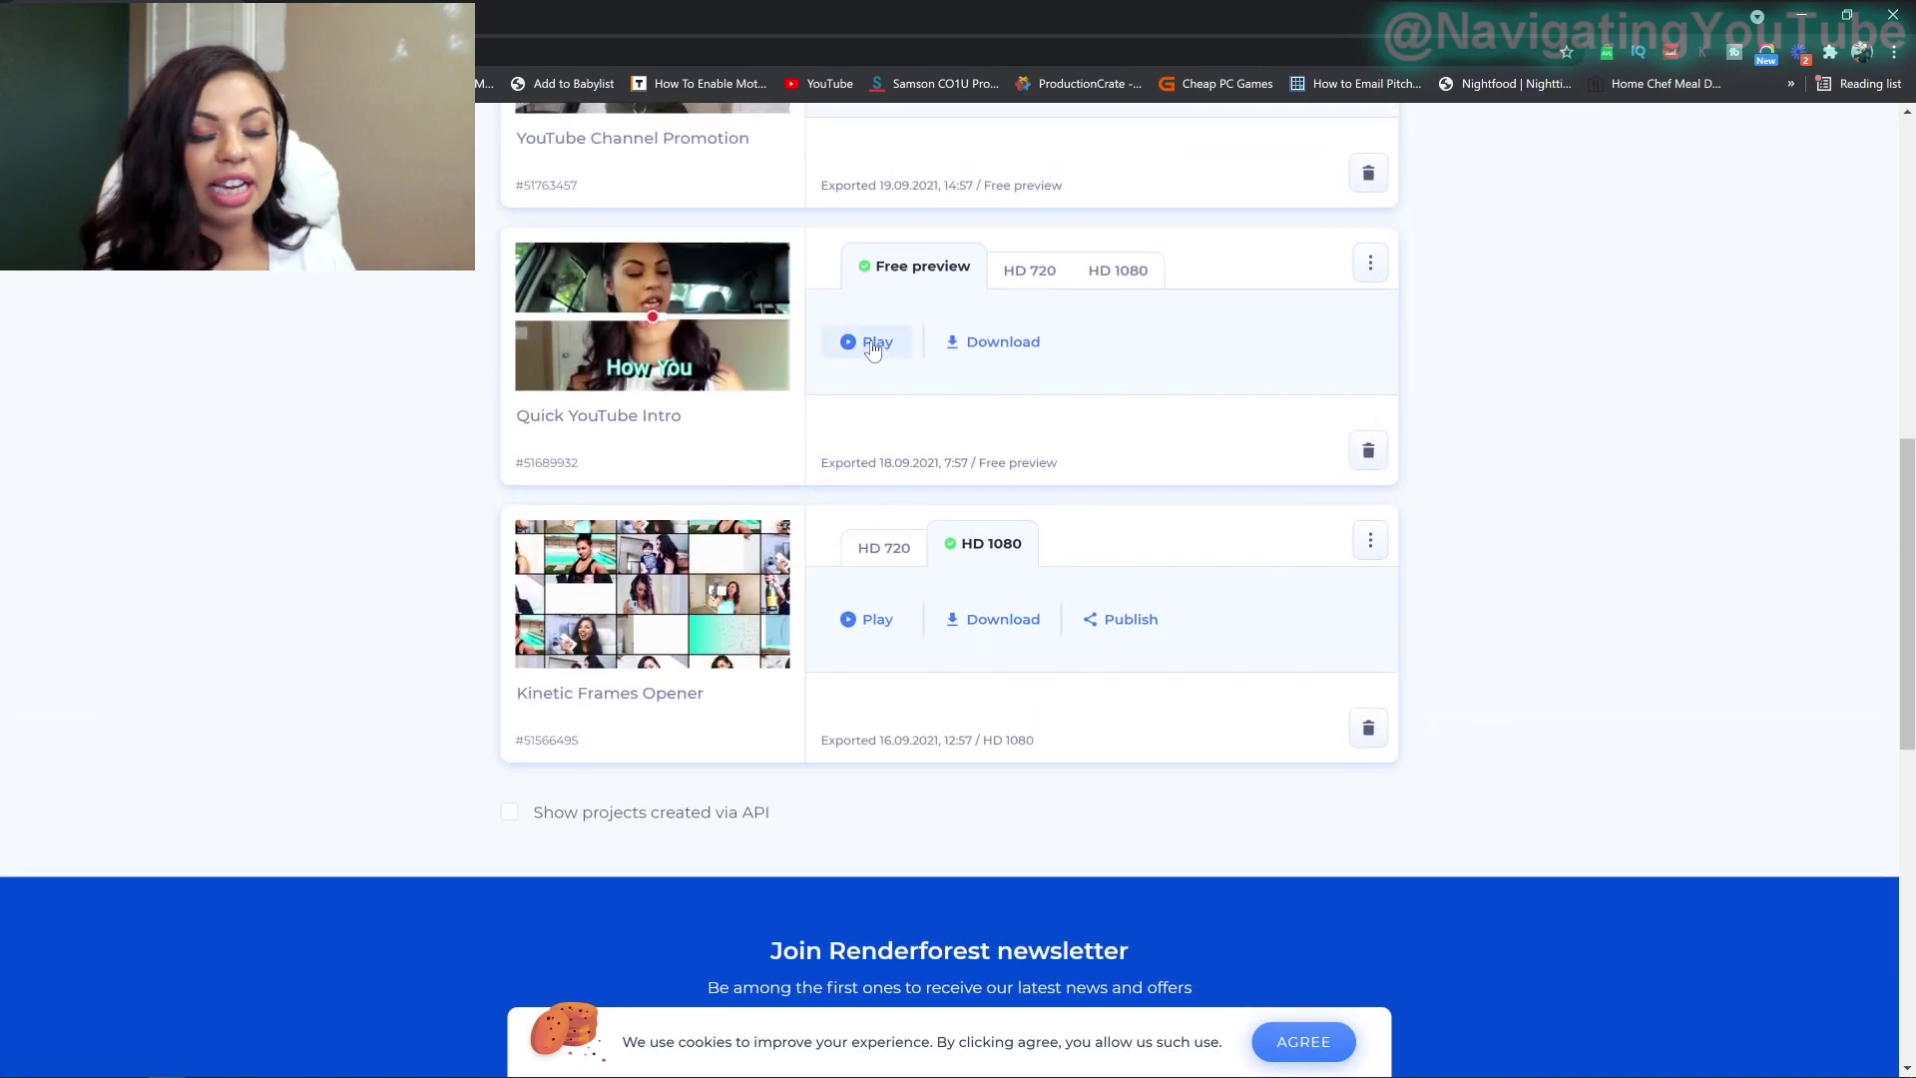
{"action": "left_click", "coordinate": [871, 342]}
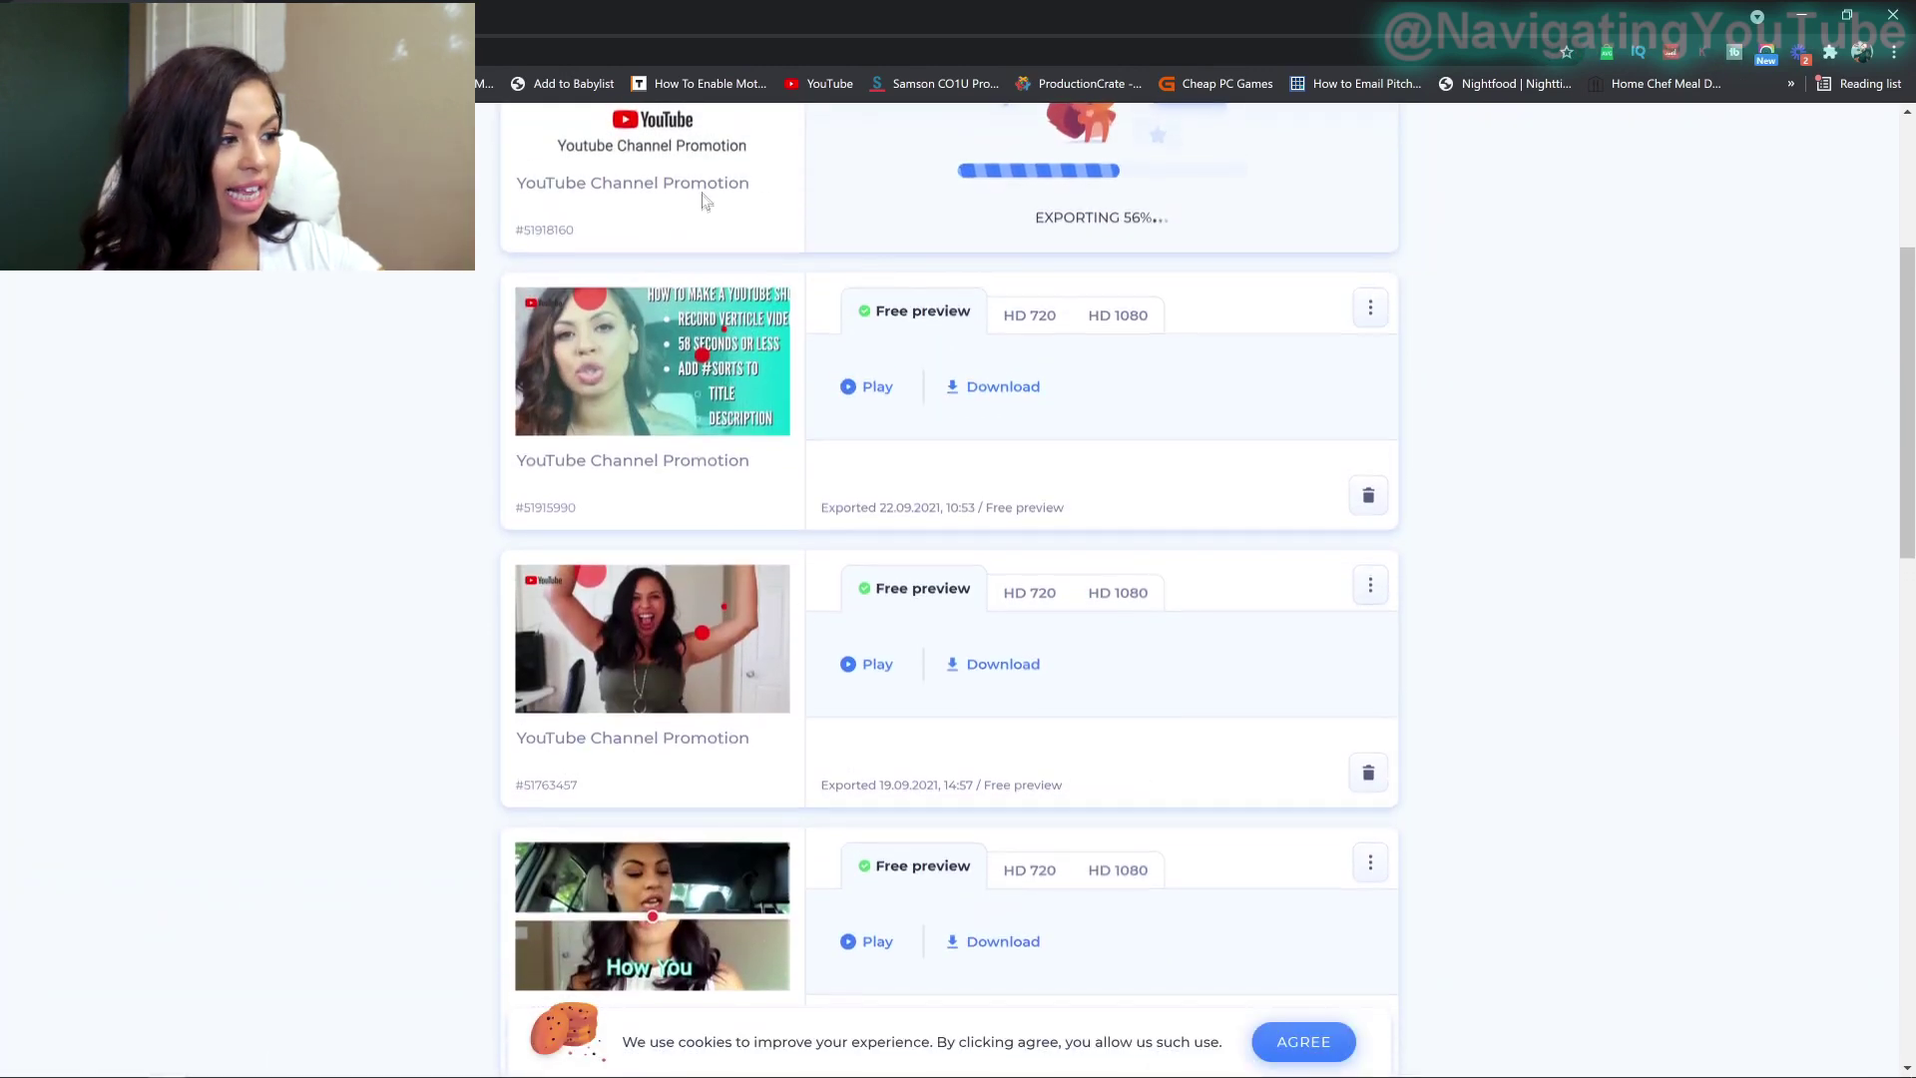
{"action": "scroll", "coordinate": [703, 201], "scroll_direction": "up", "scroll_amount": 2}
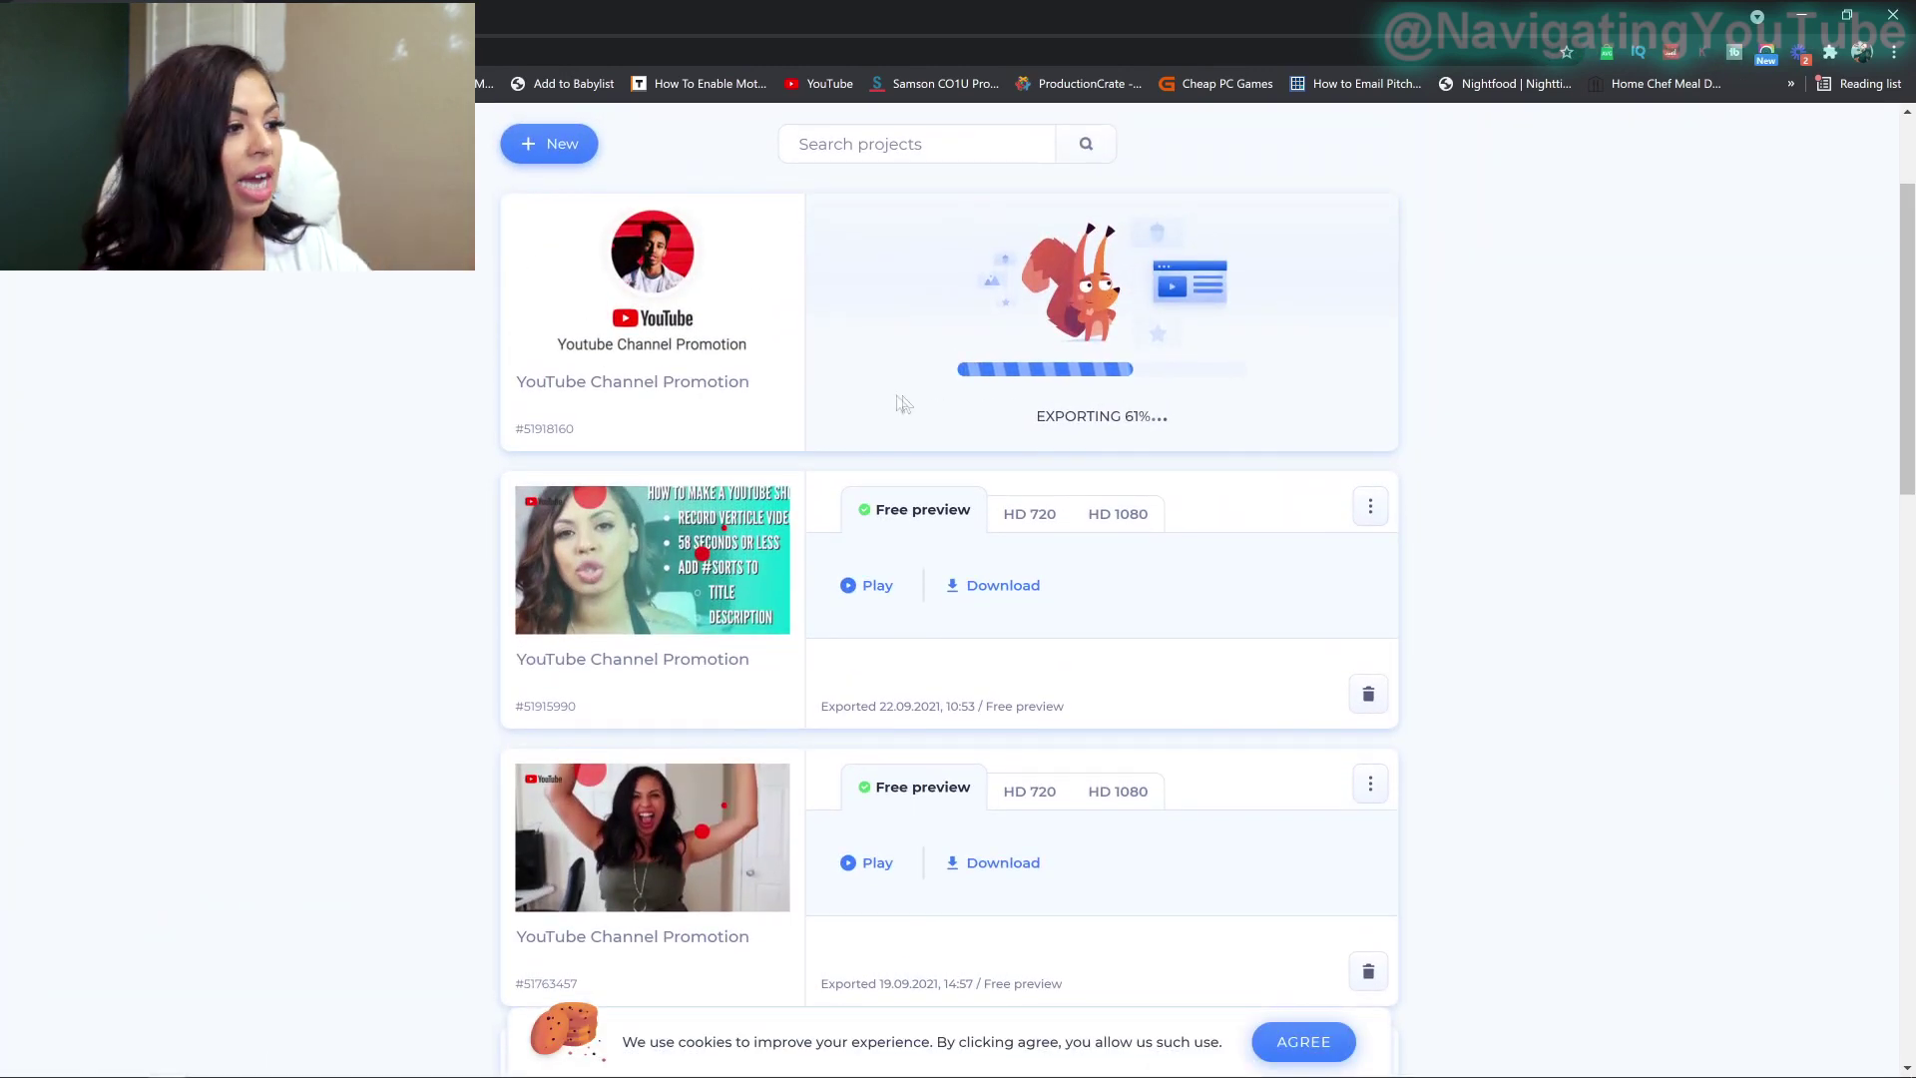
Step: Watch the free preview of an earlier YouTube Channel Promotion project, close it, and return to the newest project's export status
{"action": "scroll", "coordinate": [768, 332], "scroll_direction": "down", "scroll_amount": 3}
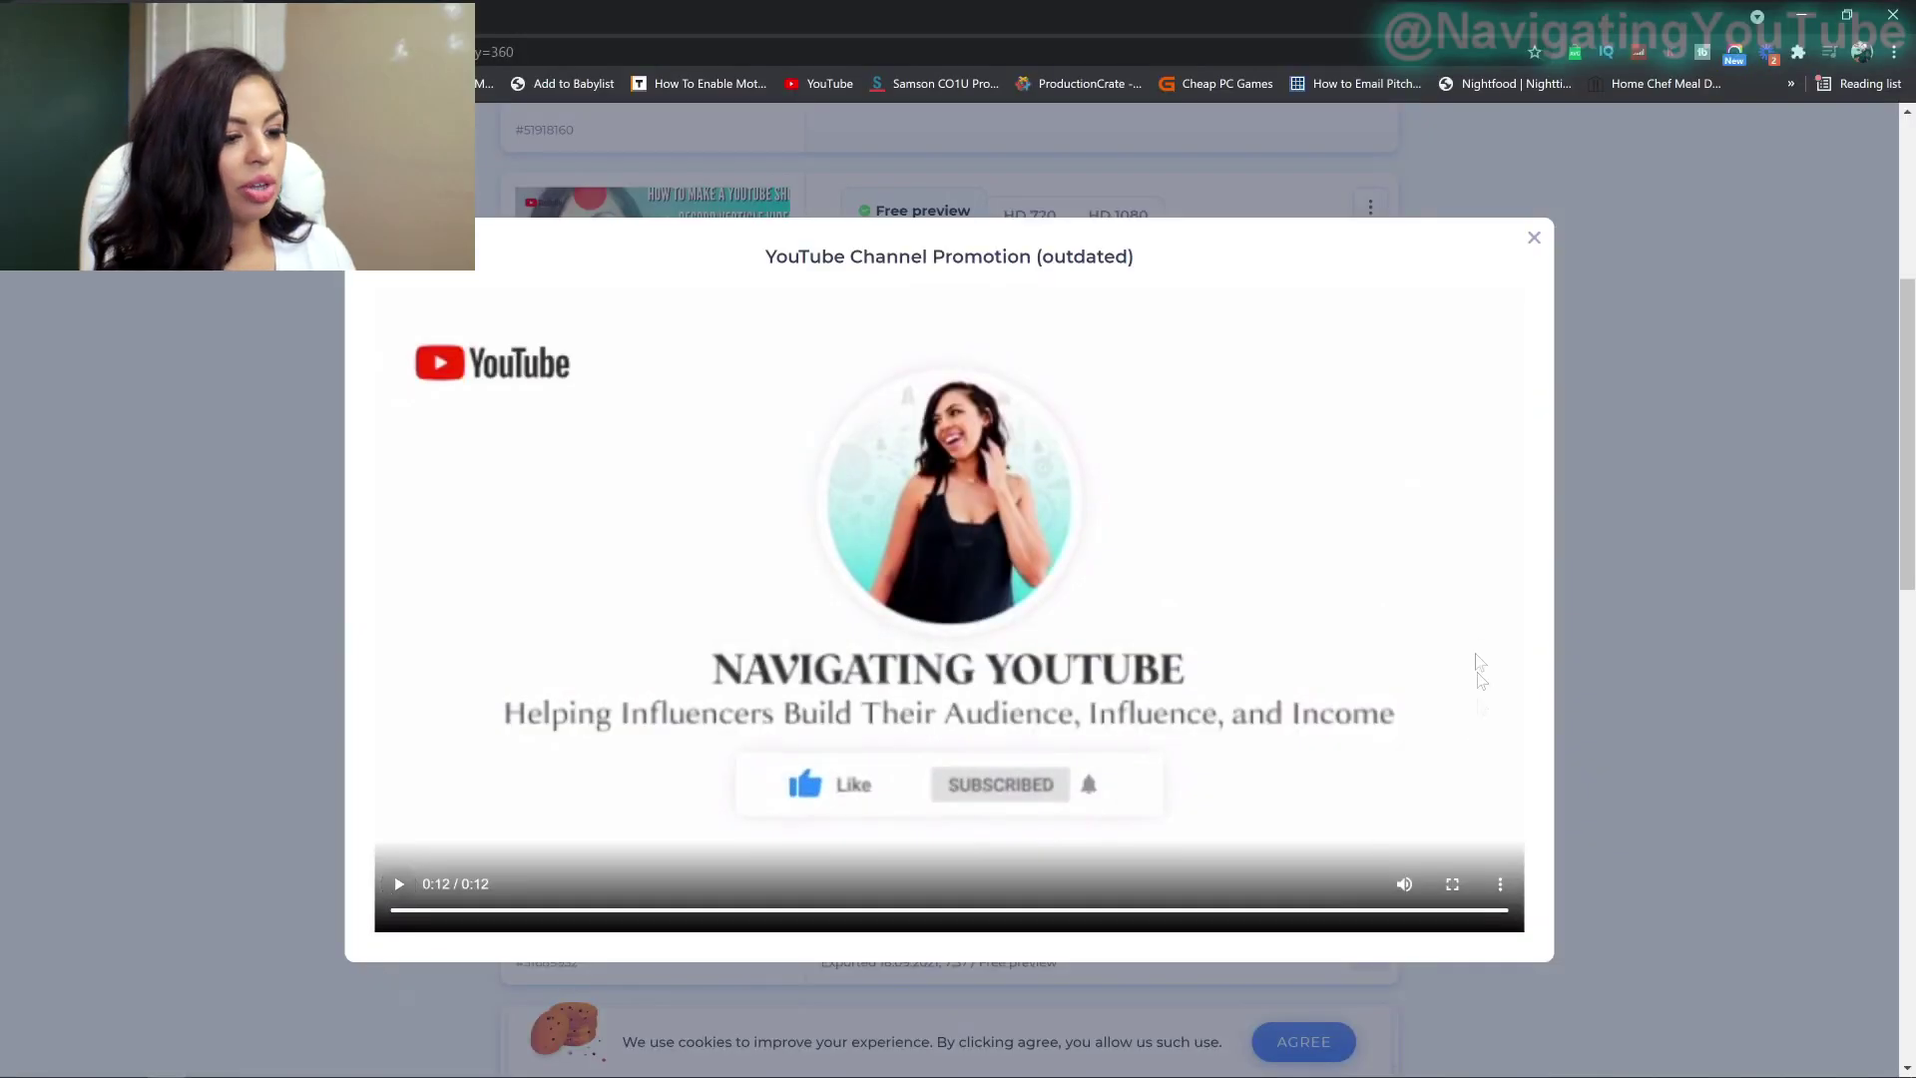
{"action": "key", "text": "Escape"}
{"action": "scroll", "coordinate": [1051, 889], "scroll_direction": "up", "scroll_amount": 5}
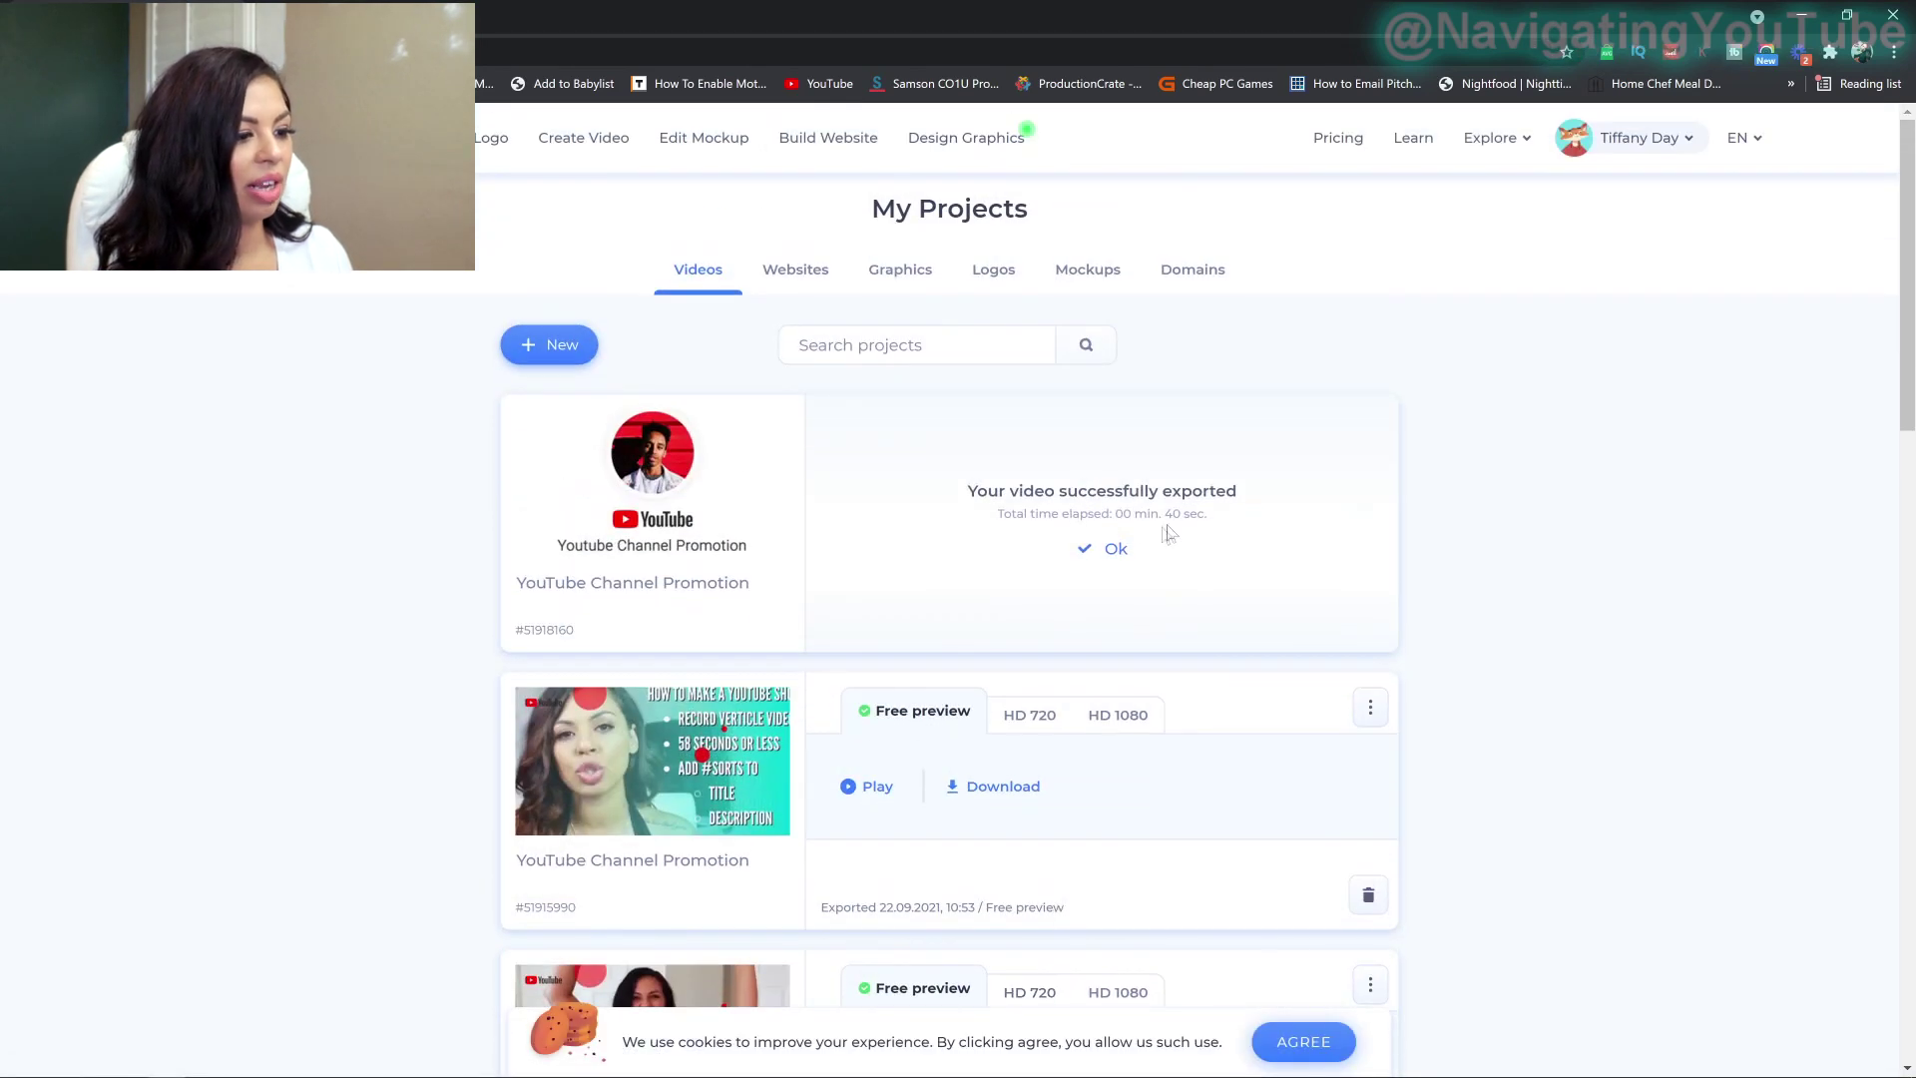